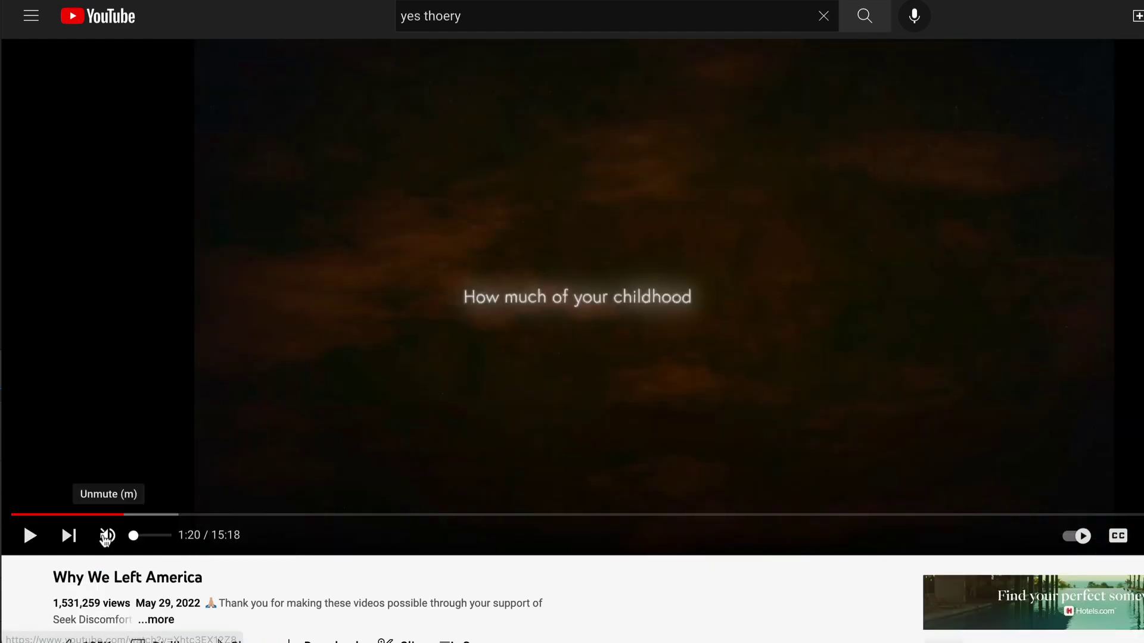
Resume the paused YouTube example video.
key(k)
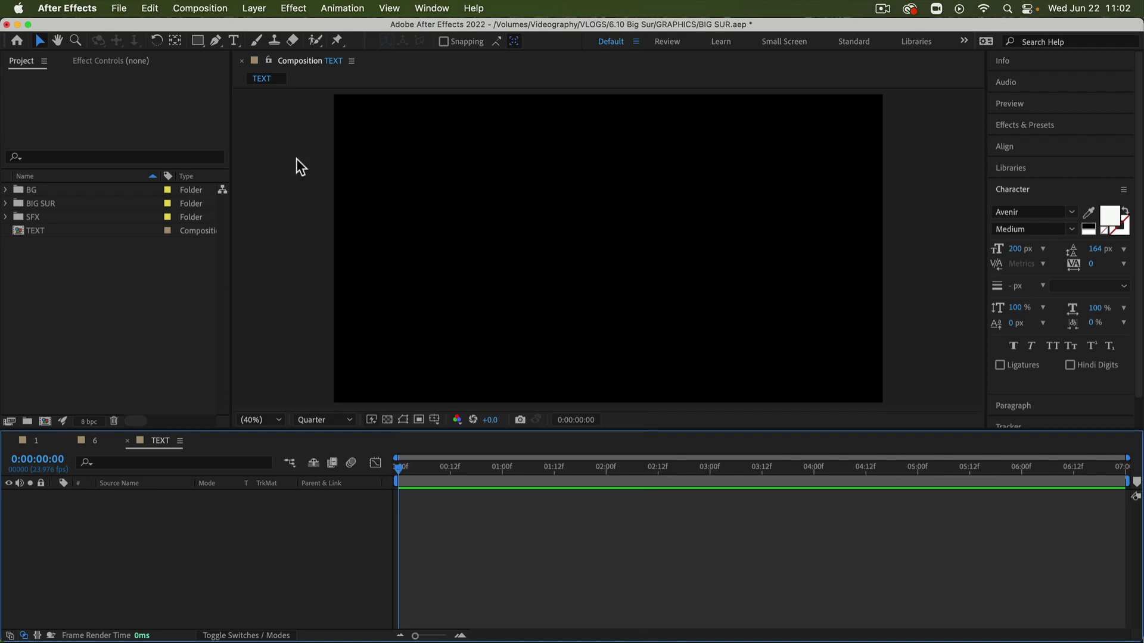
Create a text layer reading 'Wiggle Fade On Pop Up Text' in the TEXT composition.
click(233, 41)
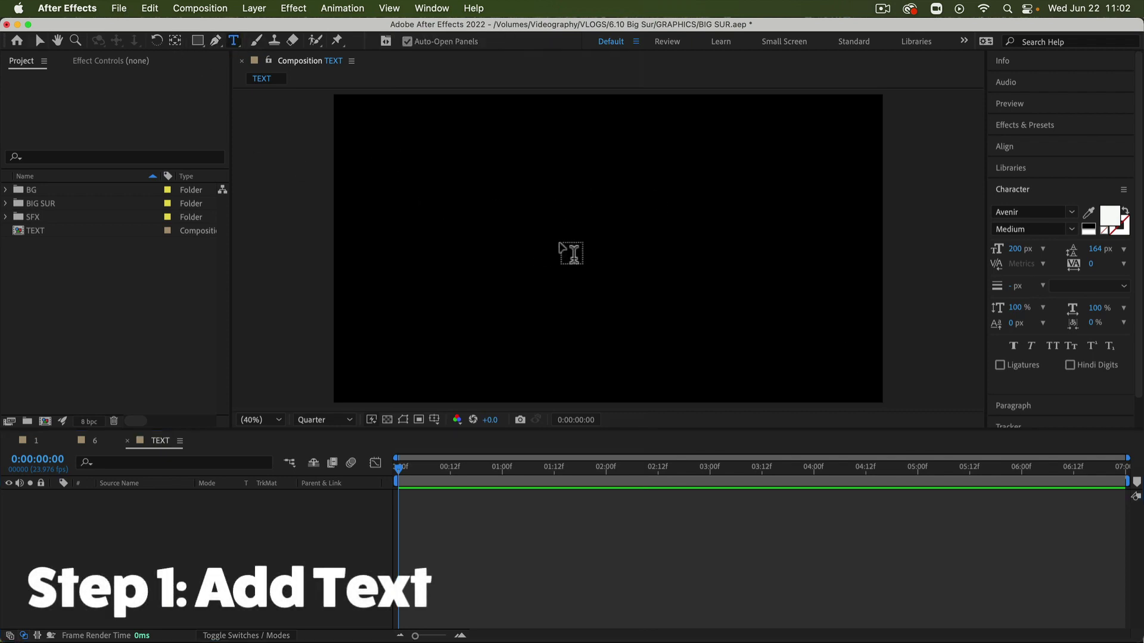
click(572, 253)
text(Wig)
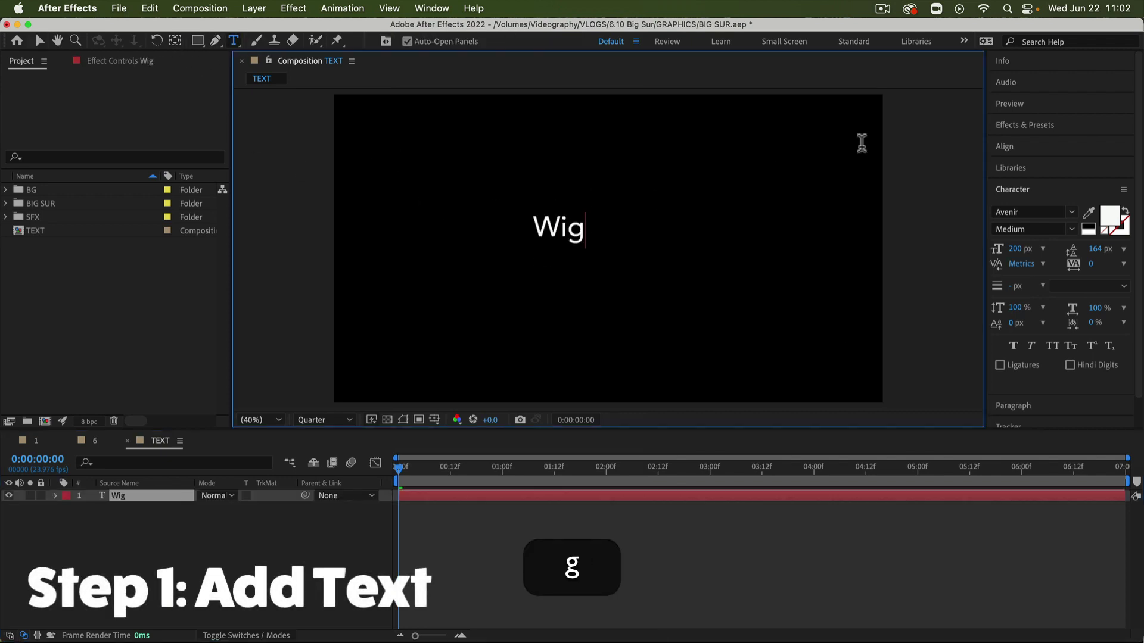
text(gle S)
key(BackSpace)
text(F)
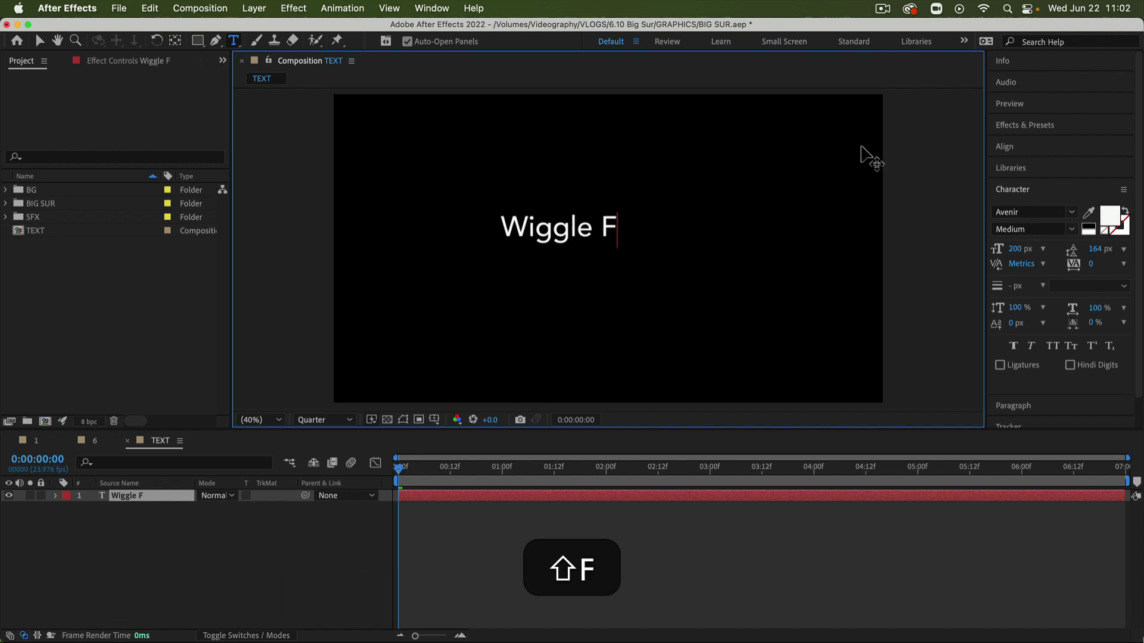
text(ade On Pop Up )
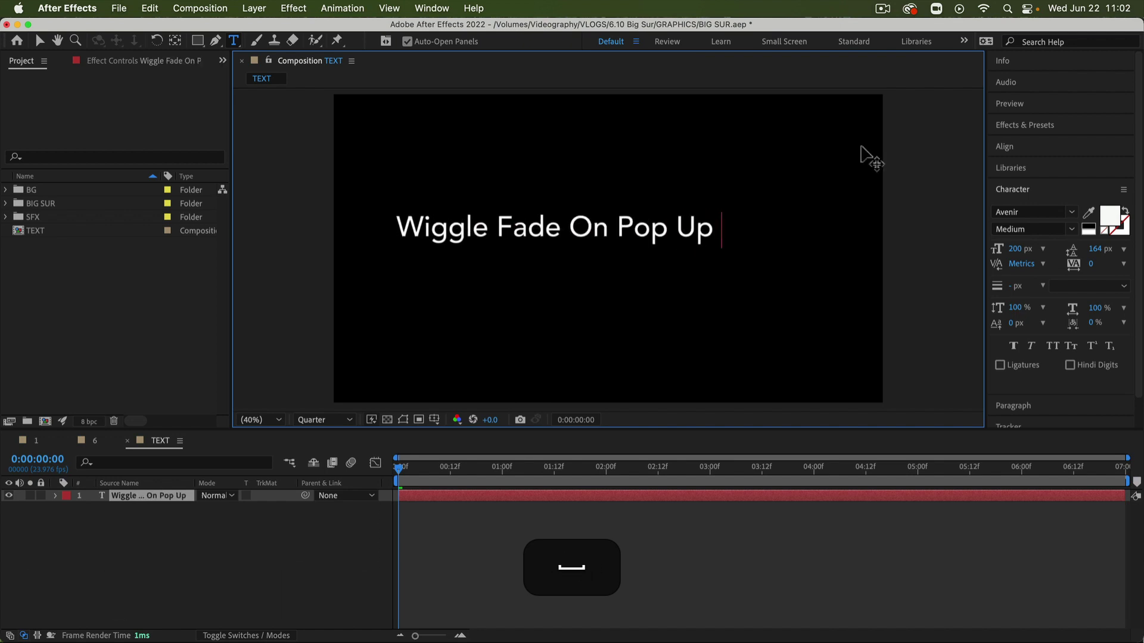
text(Tex)
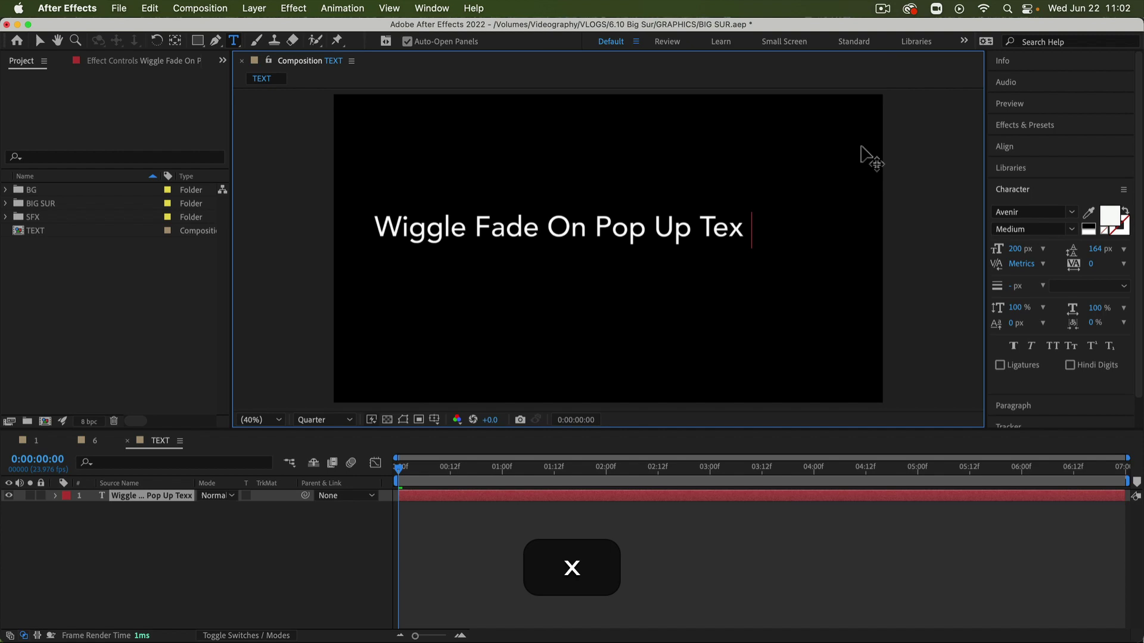
text(t)
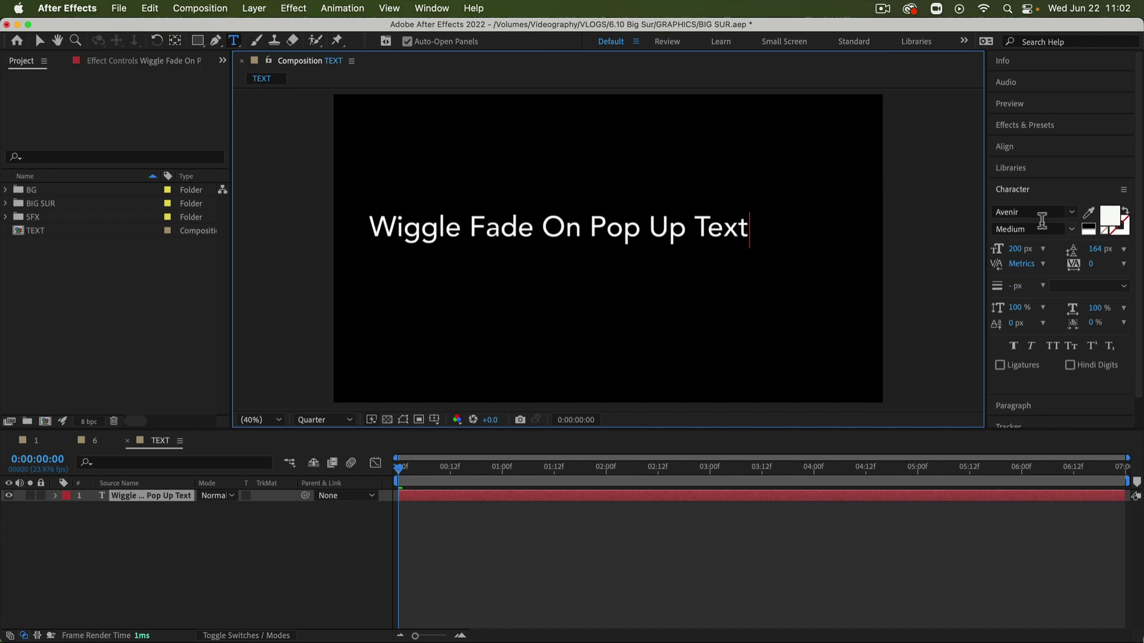
Centre the text layer horizontally and vertically using the Align panel.
click(1039, 168)
click(1040, 149)
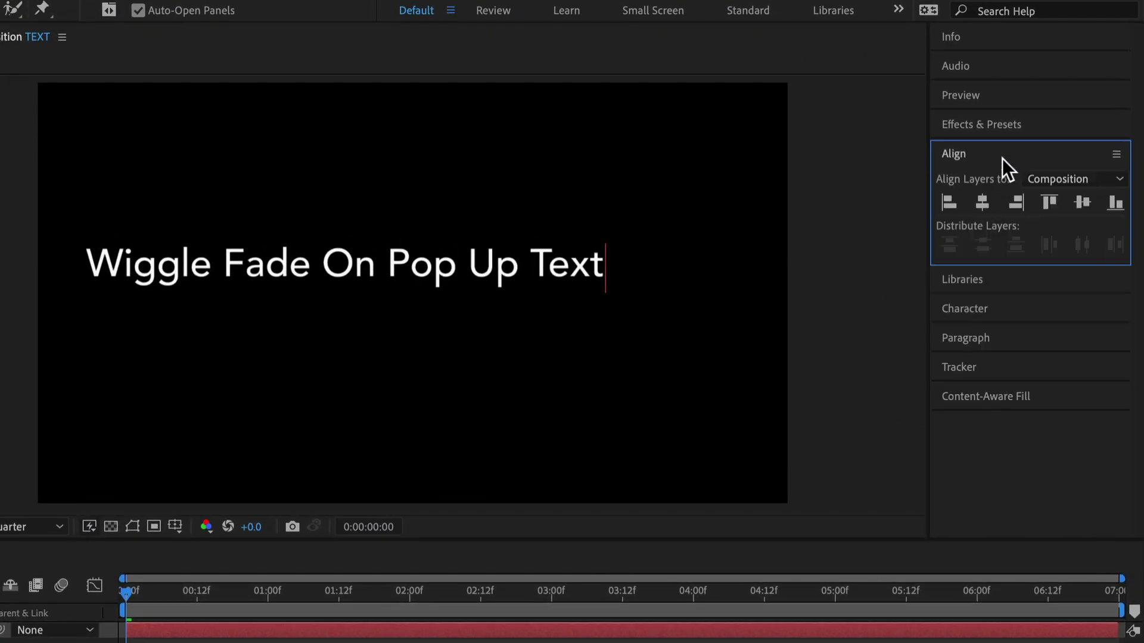
click(984, 203)
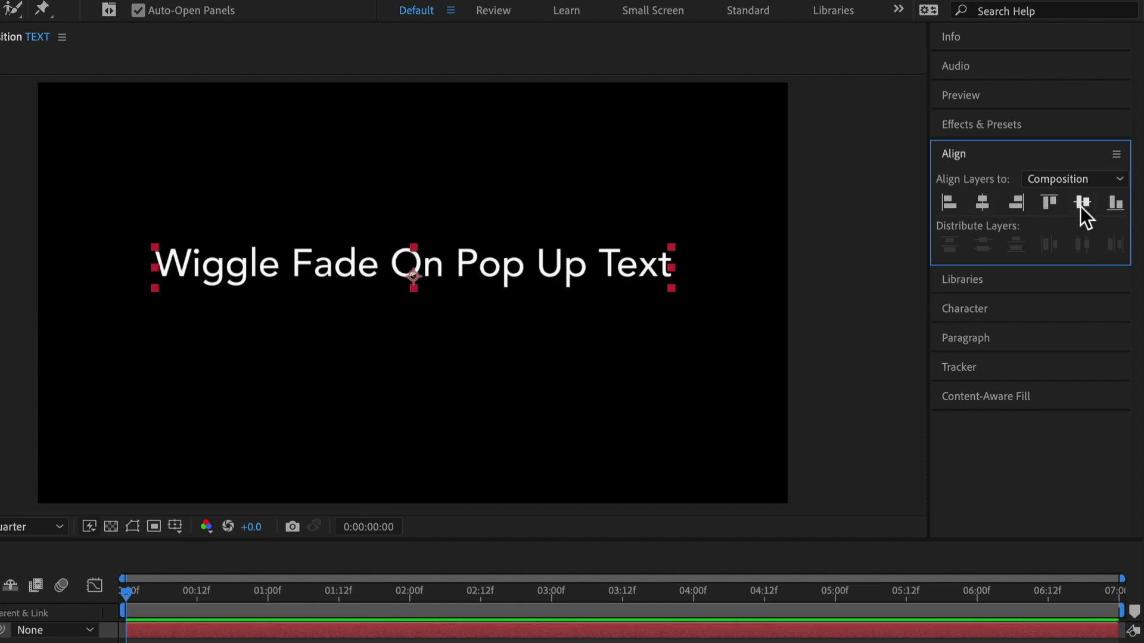
click(1082, 204)
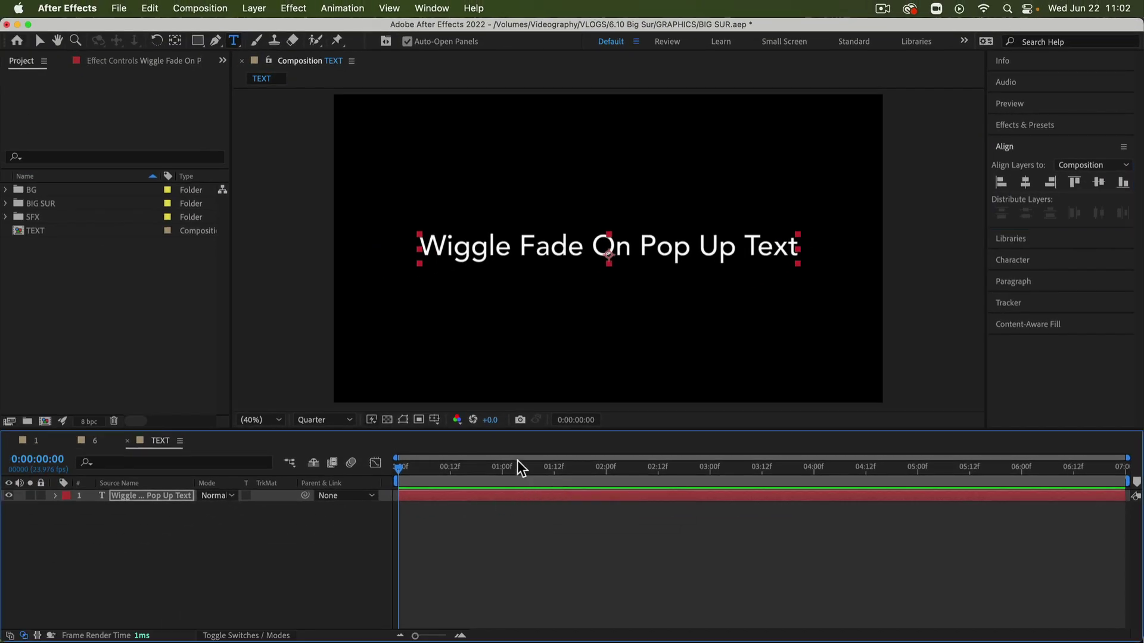
Apply the Animation Presets > Text > Animate In > Straight In By Word preset to the text layer.
click(1038, 124)
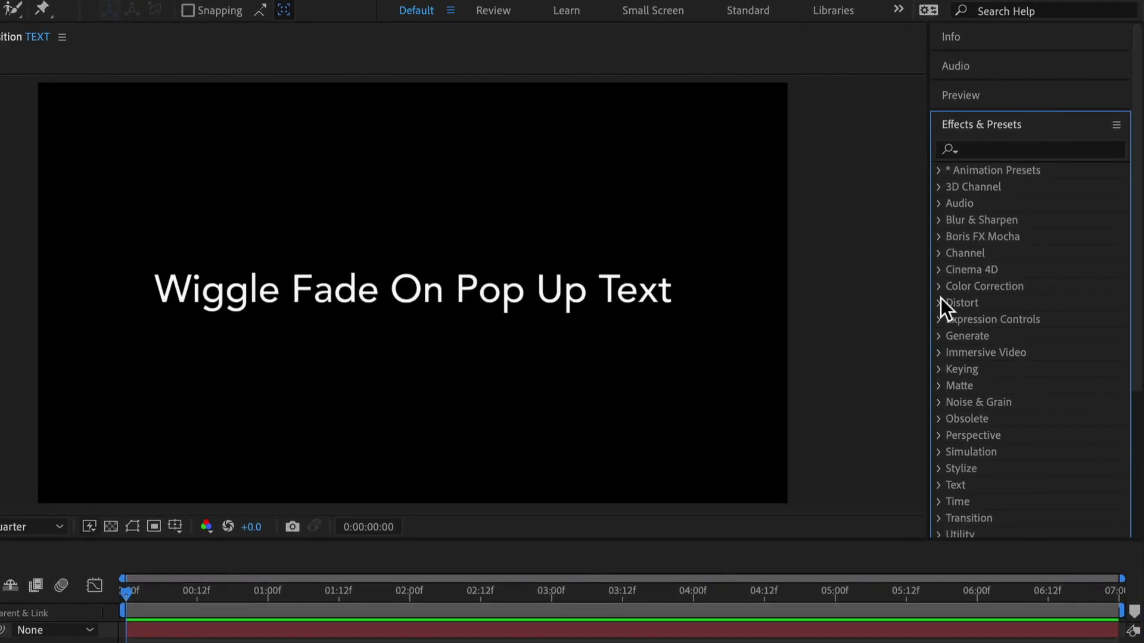
click(938, 171)
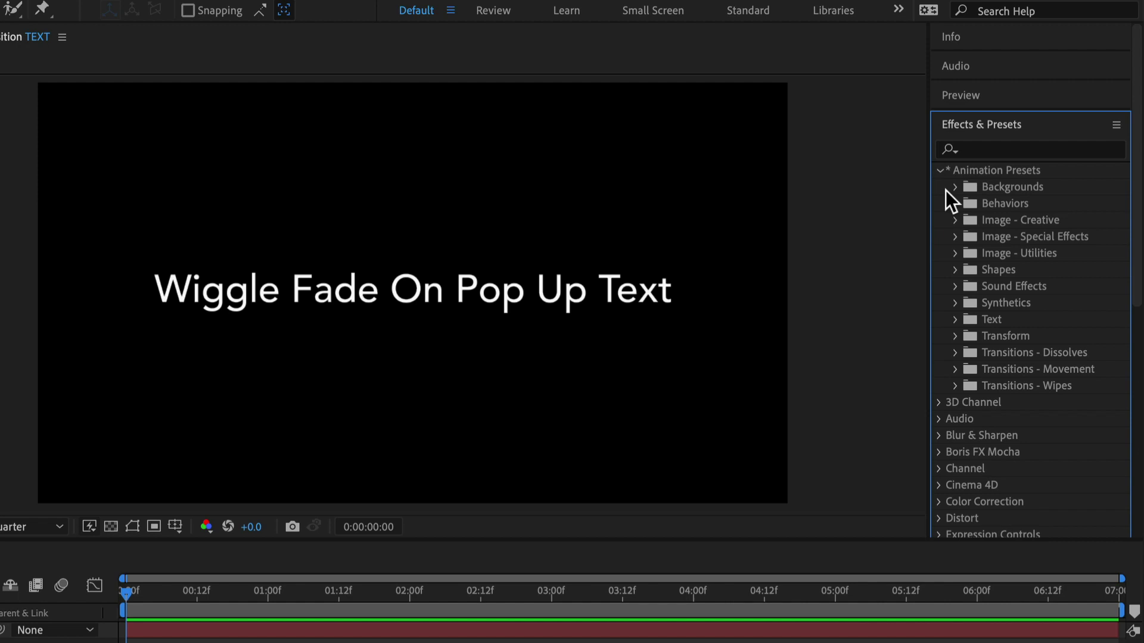
click(956, 316)
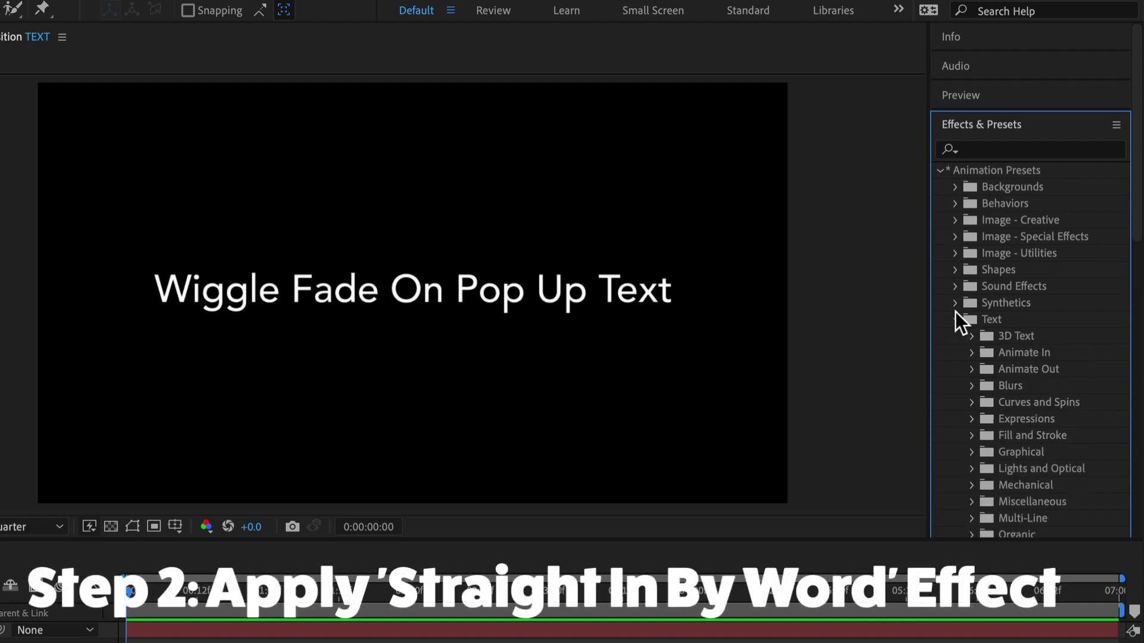
click(971, 346)
scroll(973, 345, down, 4)
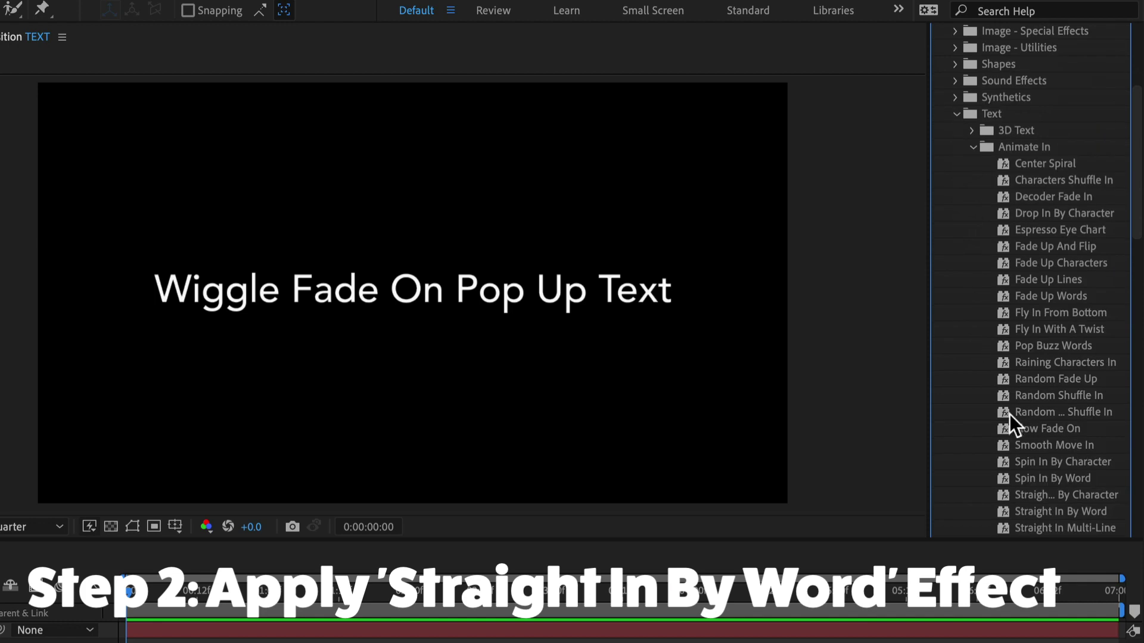
scroll(966, 441, down, 1)
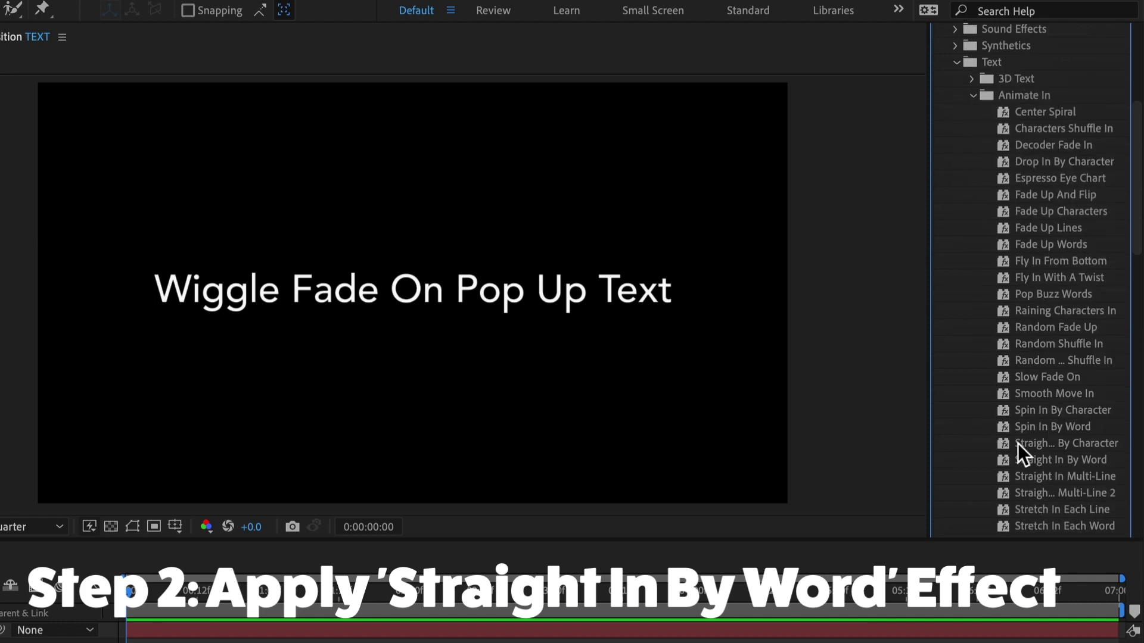
drag(1039, 459, 218, 615)
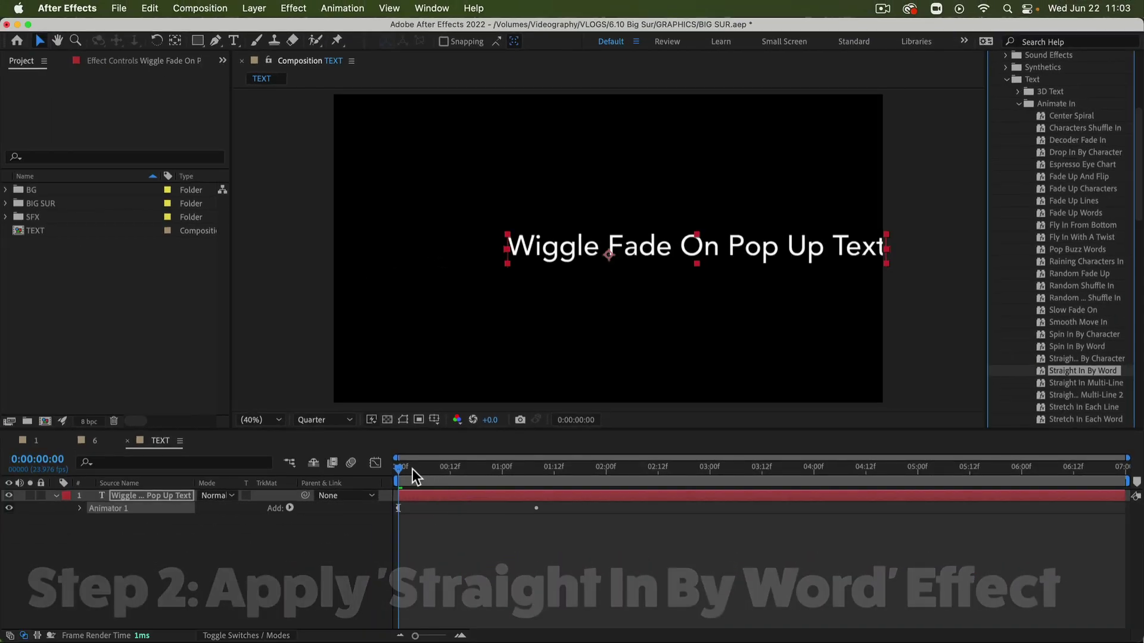
click(163, 586)
drag(412, 469, 383, 467)
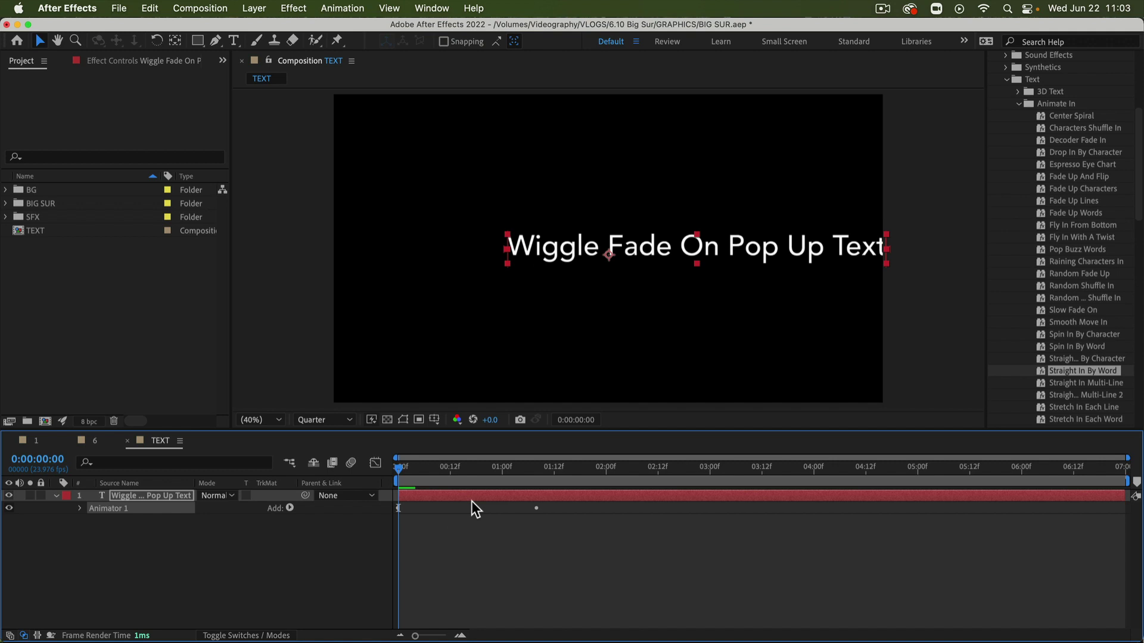
key(u)
click(475, 619)
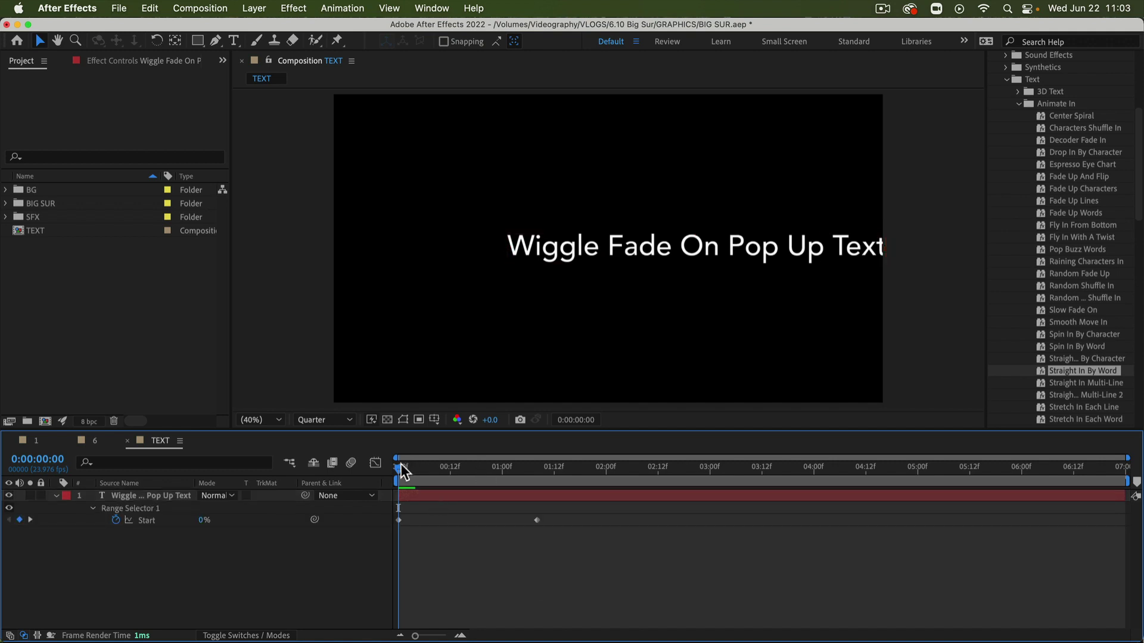
drag(399, 466, 509, 487)
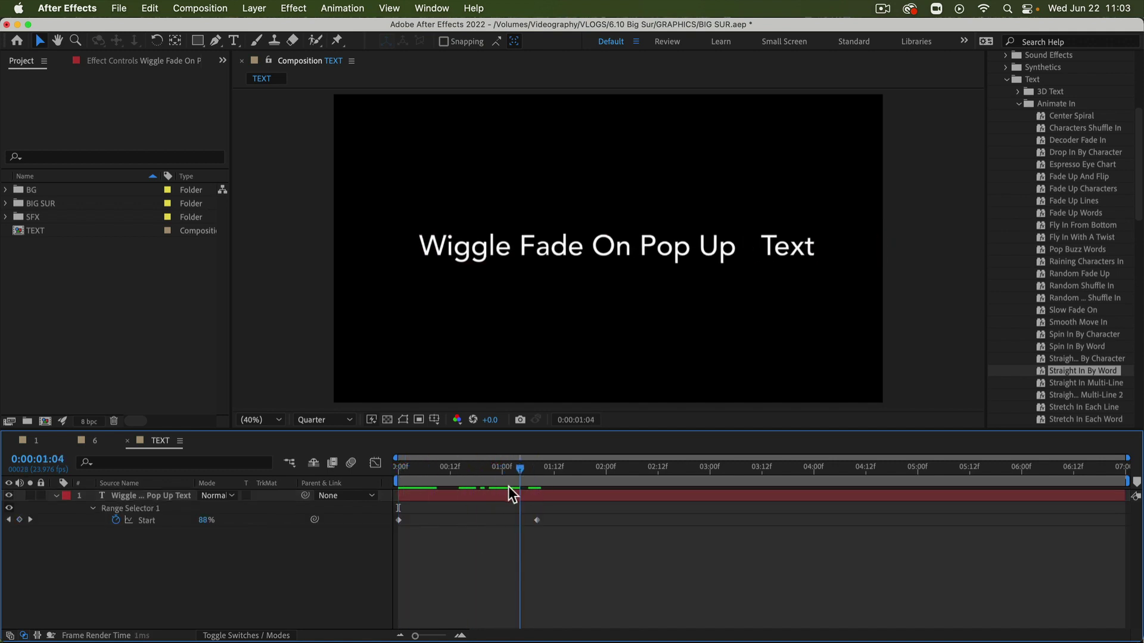
key(space)
key(space)
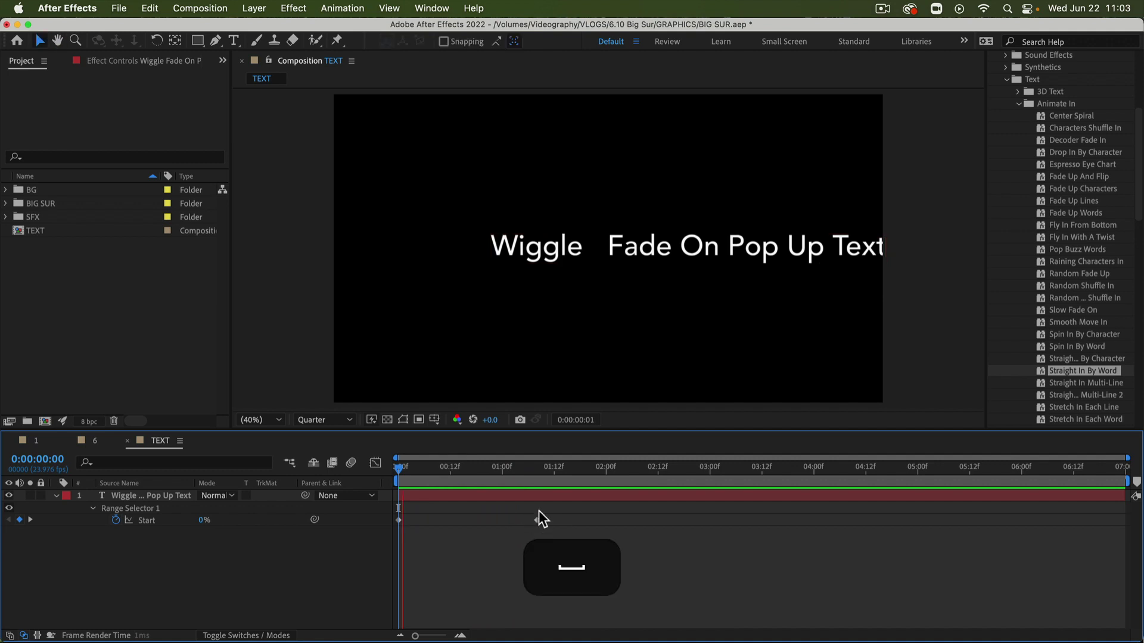
key(space)
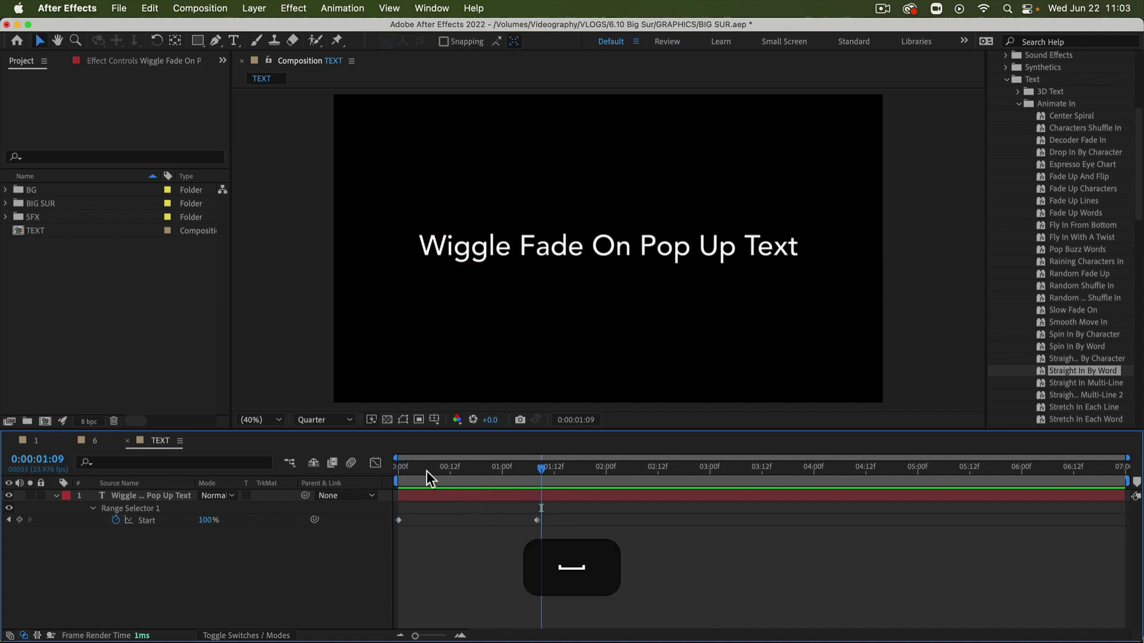
click(398, 470)
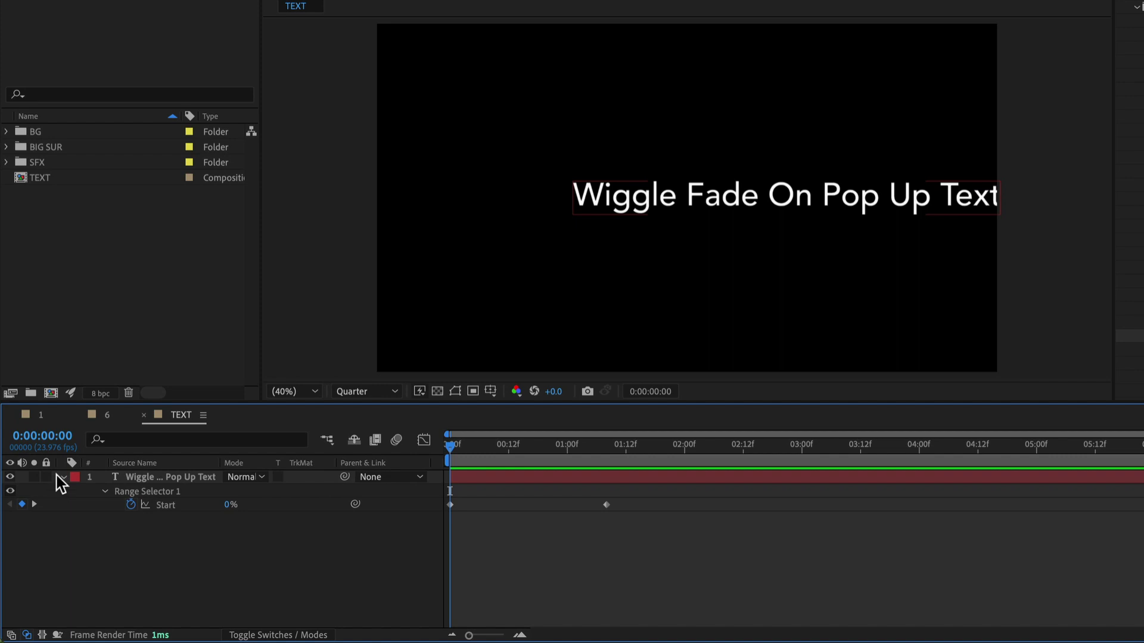
Set the text animator's Position X value to 0.
click(63, 477)
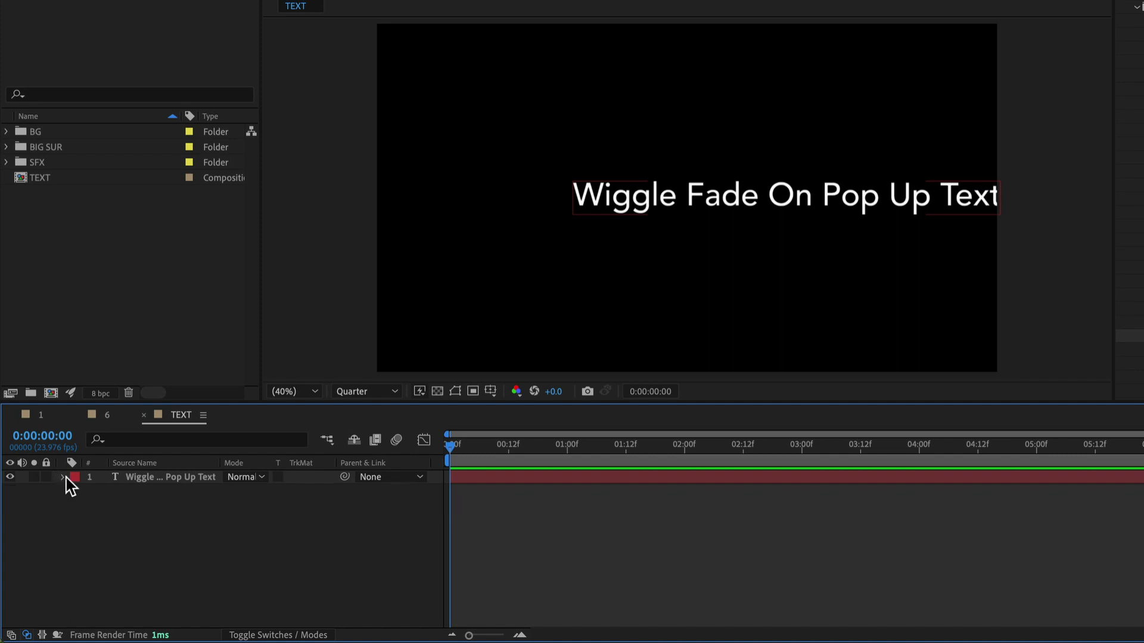
click(64, 477)
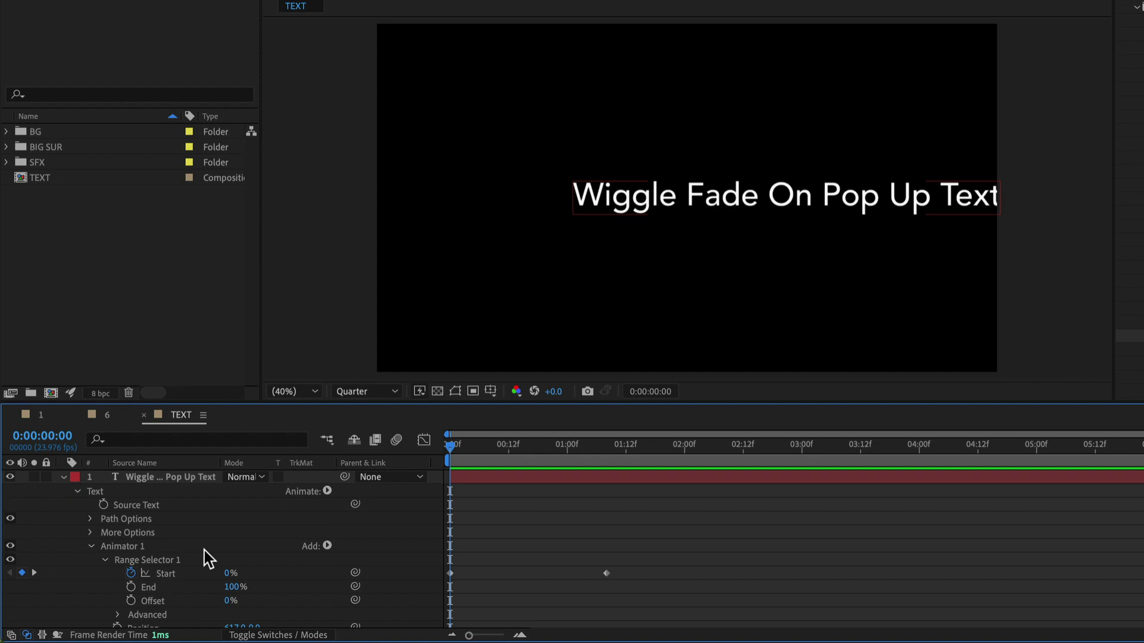
scroll(75, 518, down, 1)
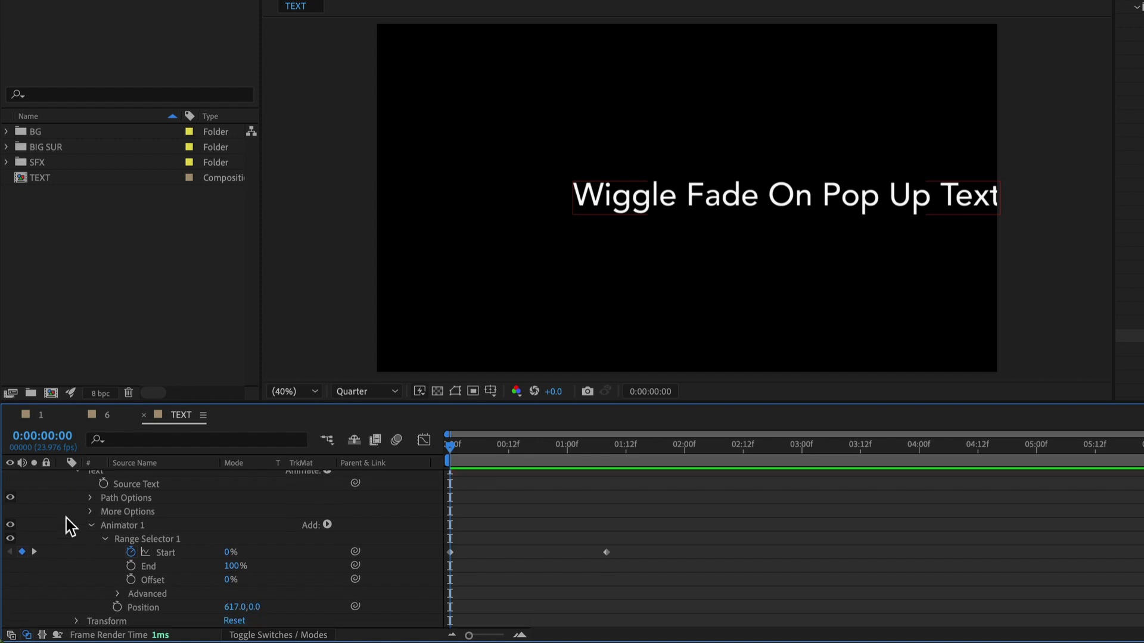
scroll(220, 563, up, 1)
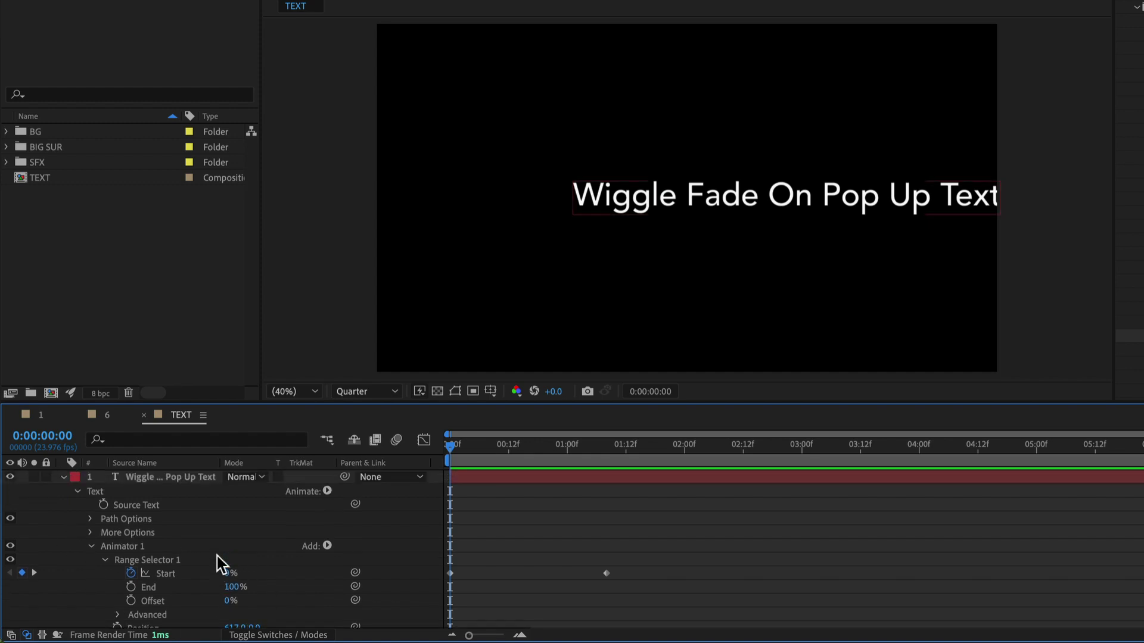
click(78, 491)
click(77, 491)
scroll(158, 572, down, 1)
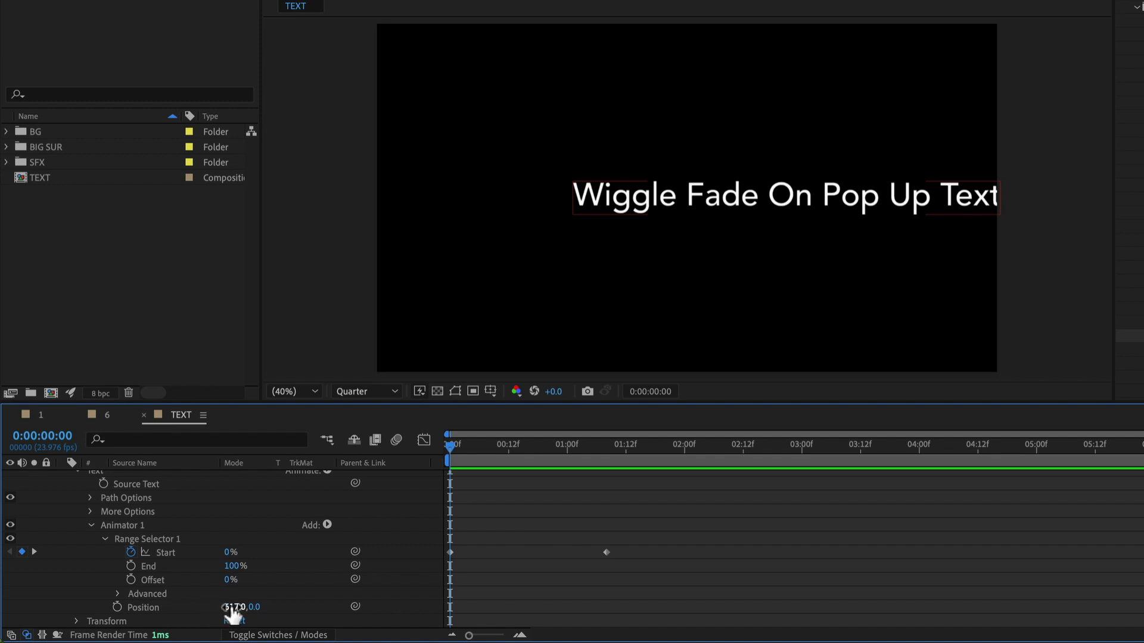
text(0)
key(Return)
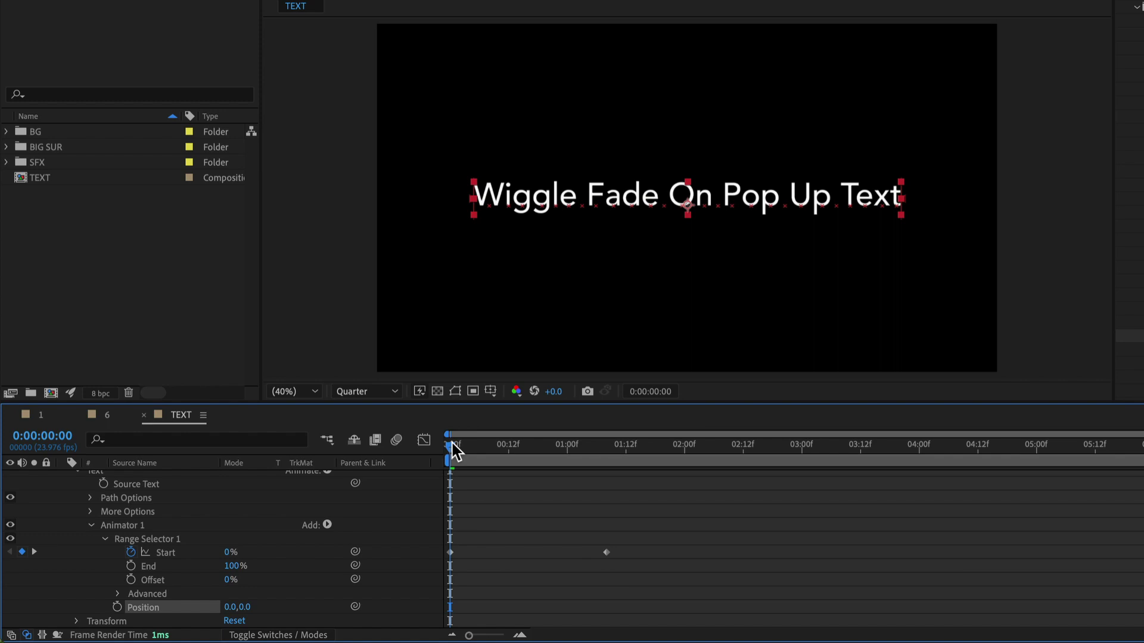
Offset the animator Position to 0,276 so words rise from below, and preview it.
mouse_move(452, 451)
mouse_down()
mouse_move(602, 467)
mouse_move(450, 468)
mouse_up()
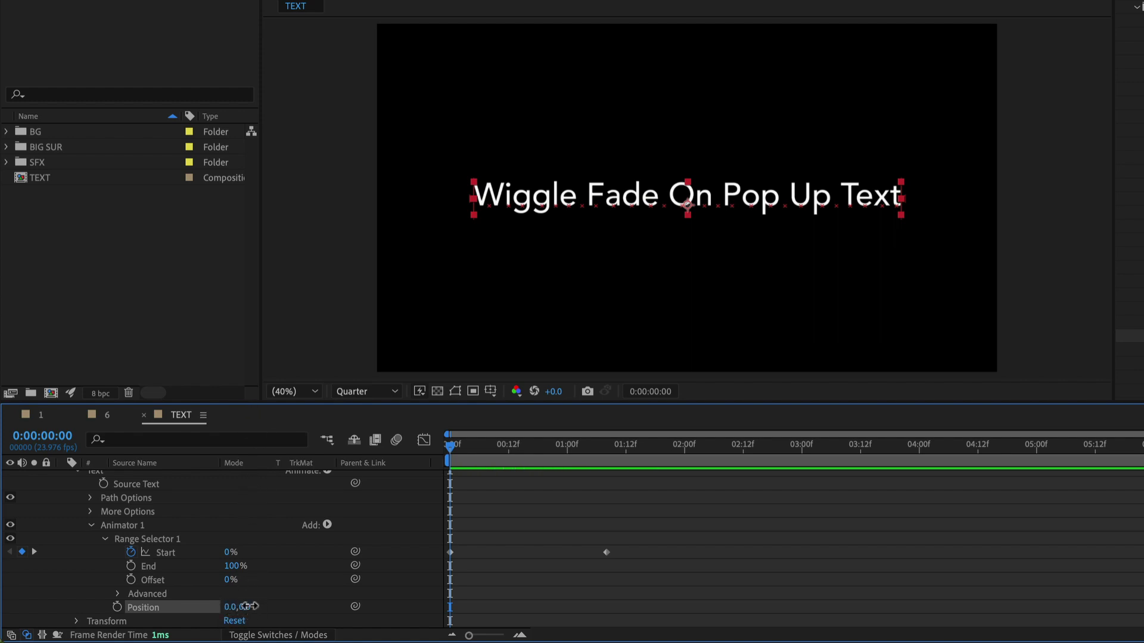
drag(245, 606, 488, 590)
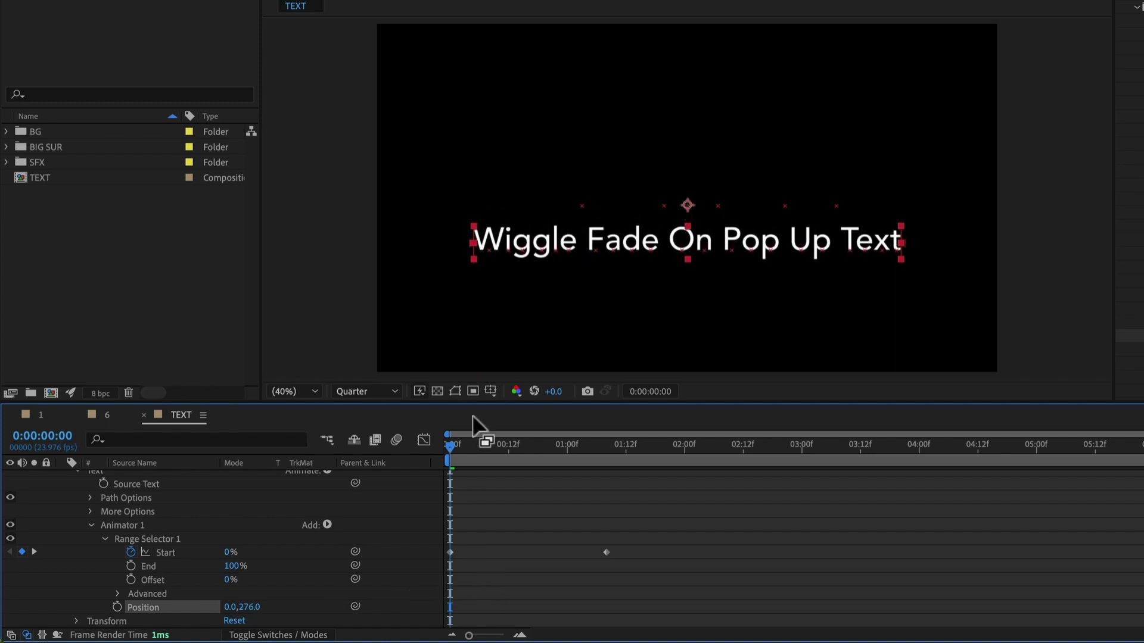
mouse_move(454, 457)
mouse_down()
mouse_move(518, 467)
mouse_move(451, 457)
mouse_up()
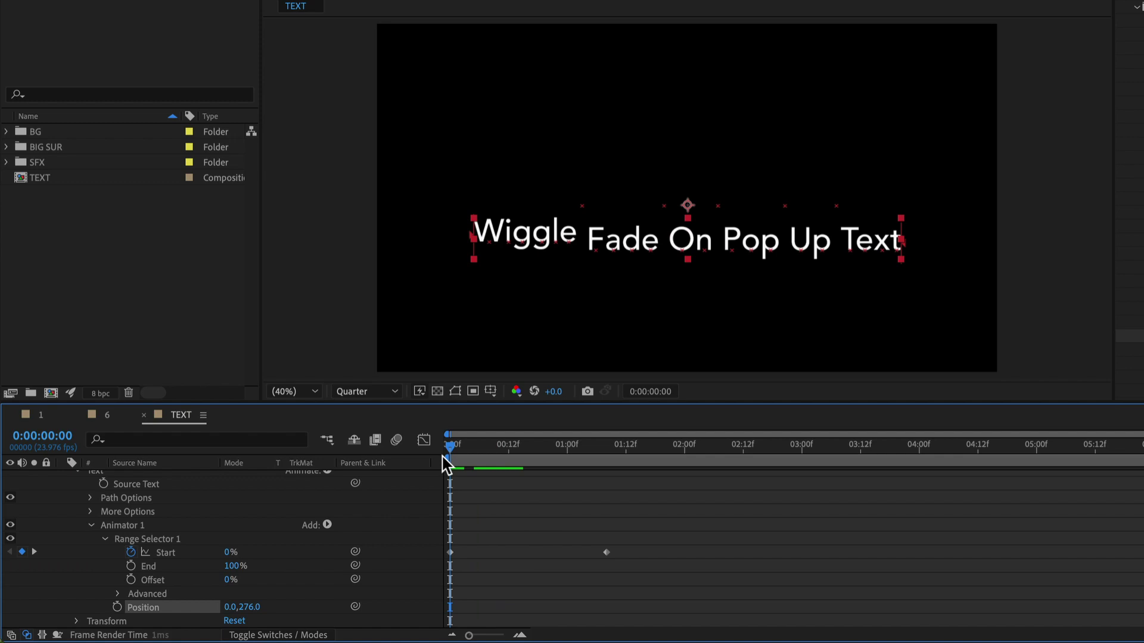
key(space)
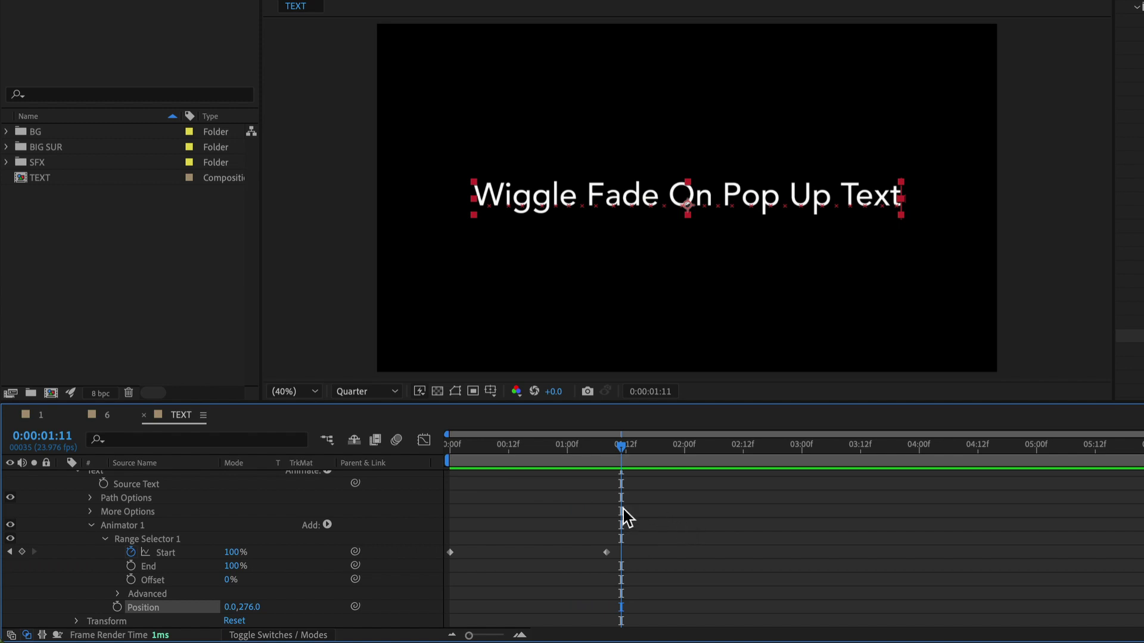
drag(514, 437, 617, 475)
Shorten the work area to about 1.5 seconds and preview the animation.
key(Home)
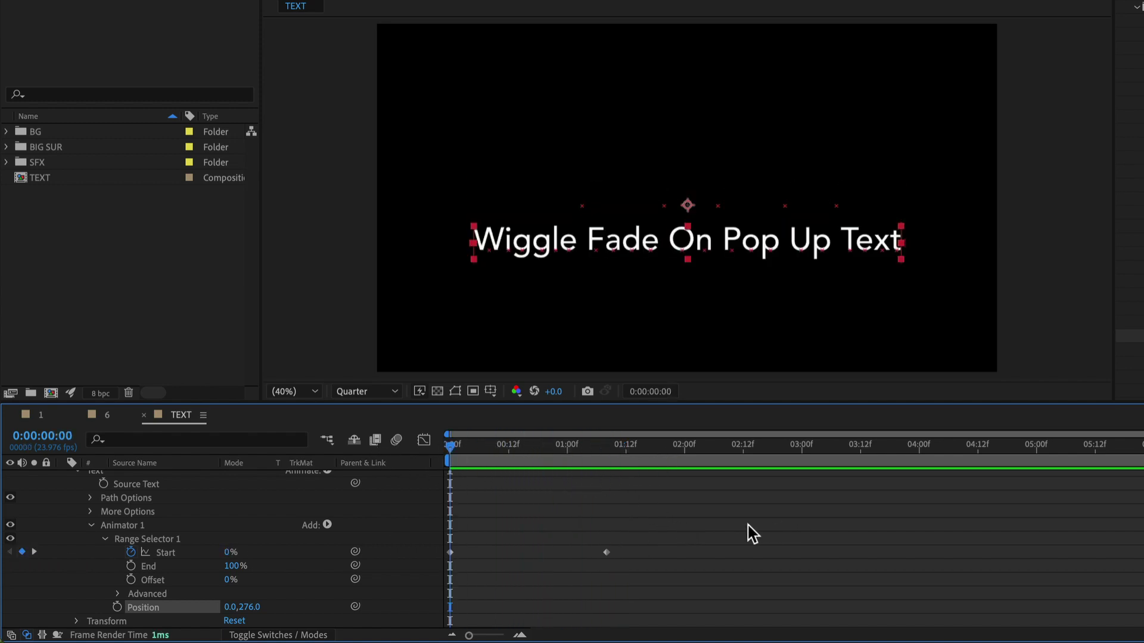
key(space)
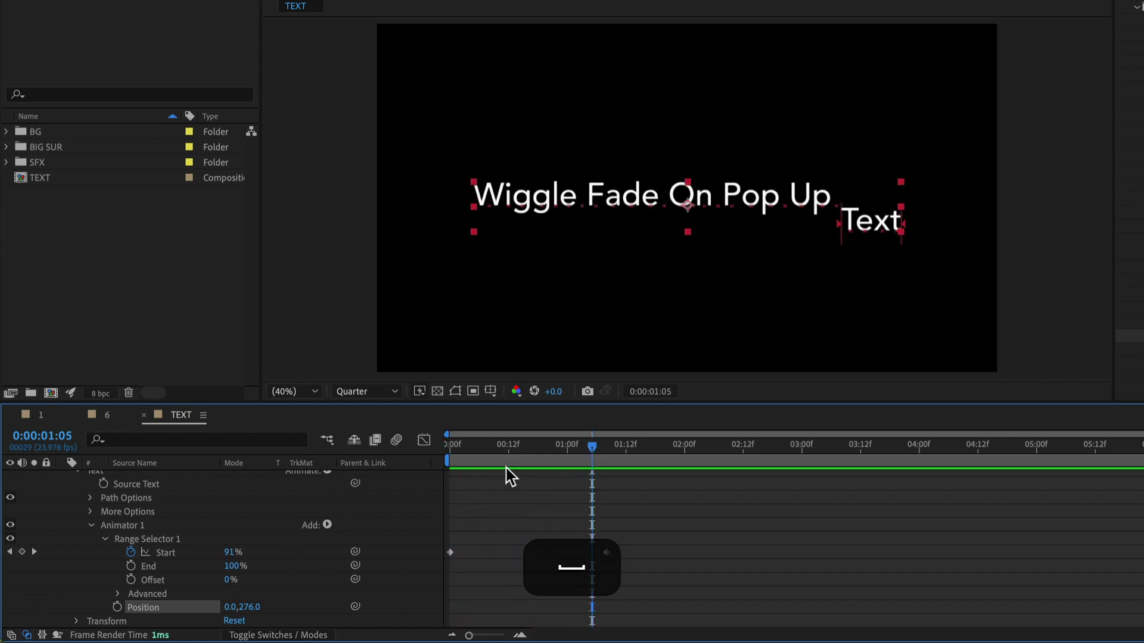
key(space)
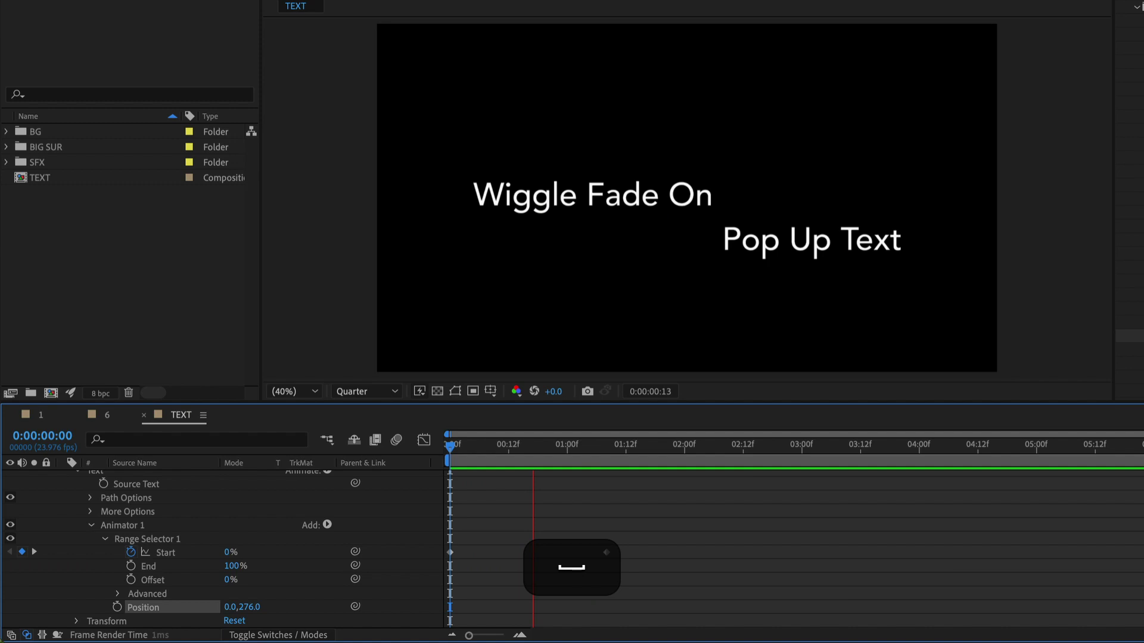
drag(1139, 461, 623, 469)
key(space)
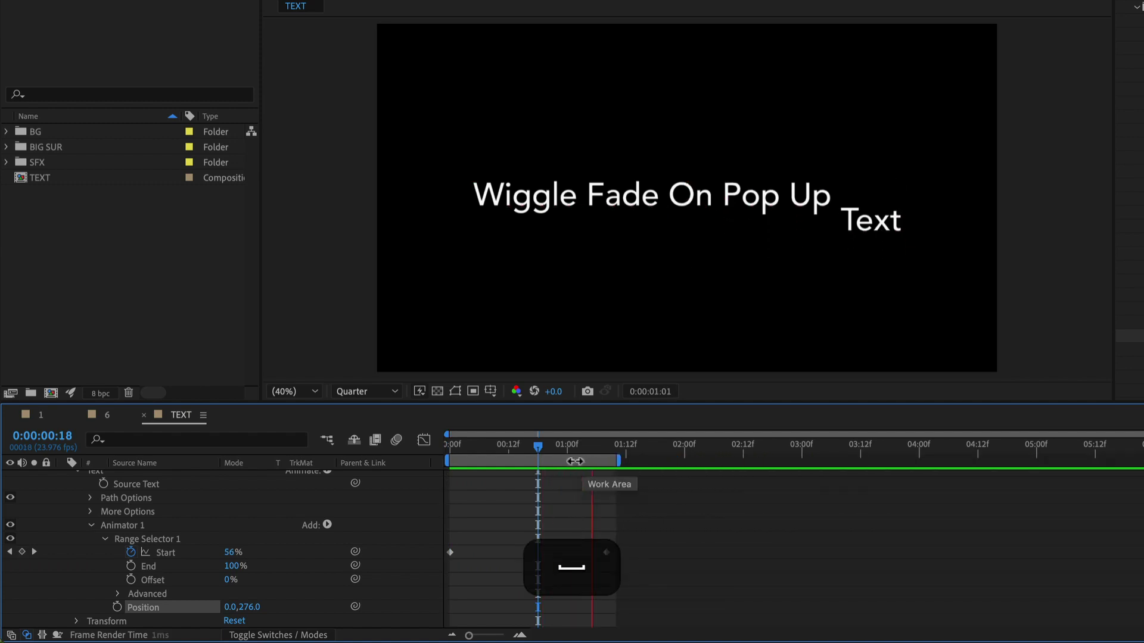
key(space)
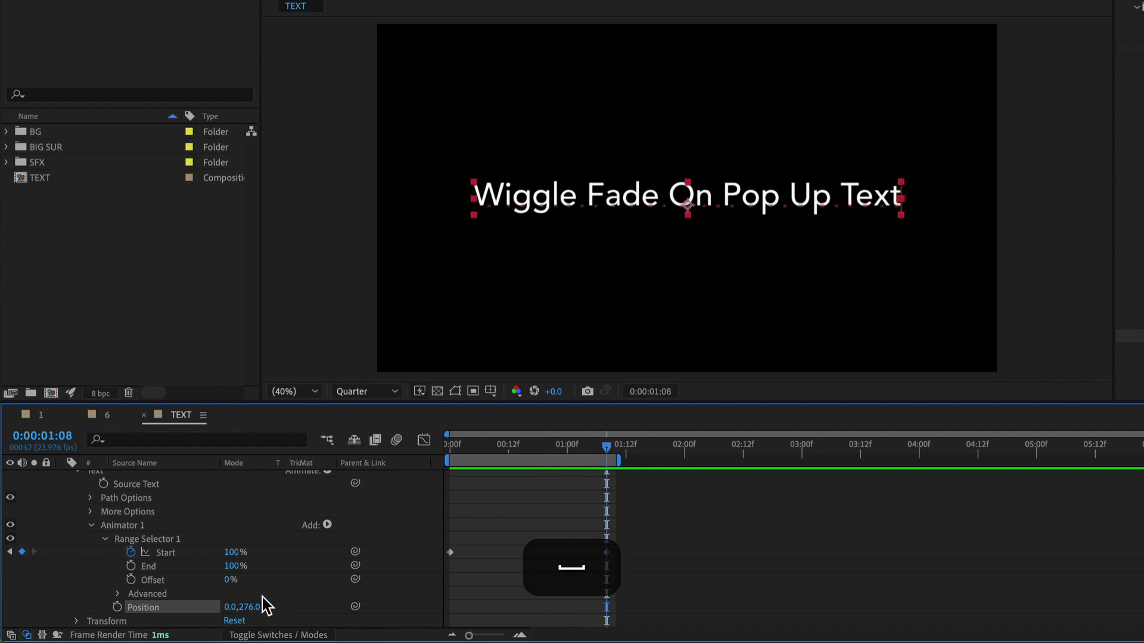
Raise the Range Selector's Advanced Ease Low to 100% and preview the eased words.
click(118, 594)
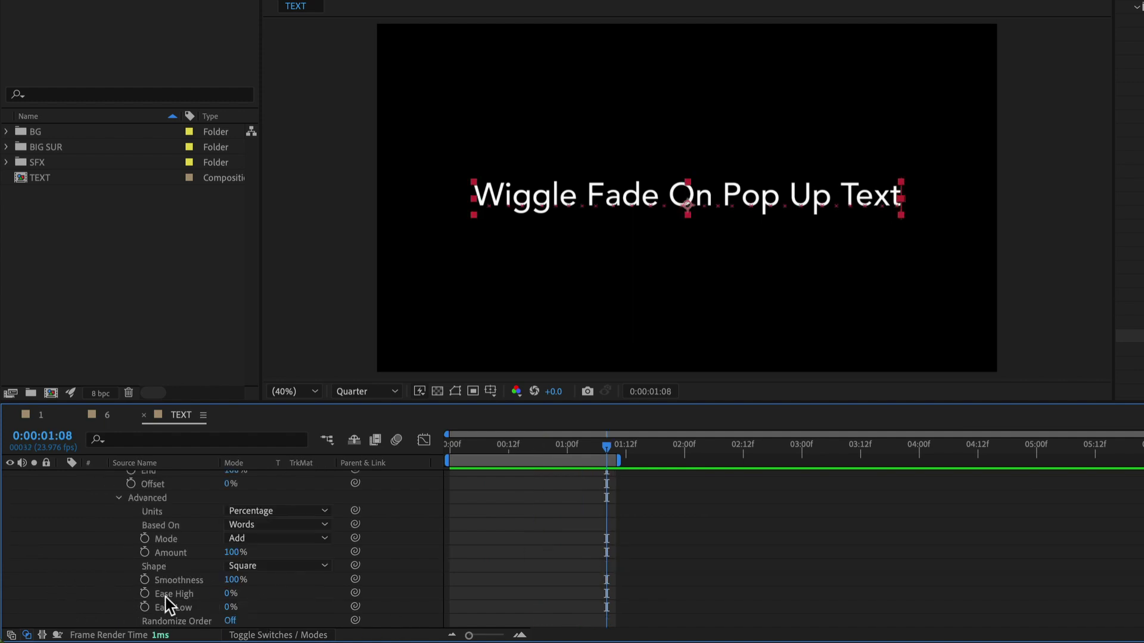
key(Home)
scroll(119, 599, down, 3)
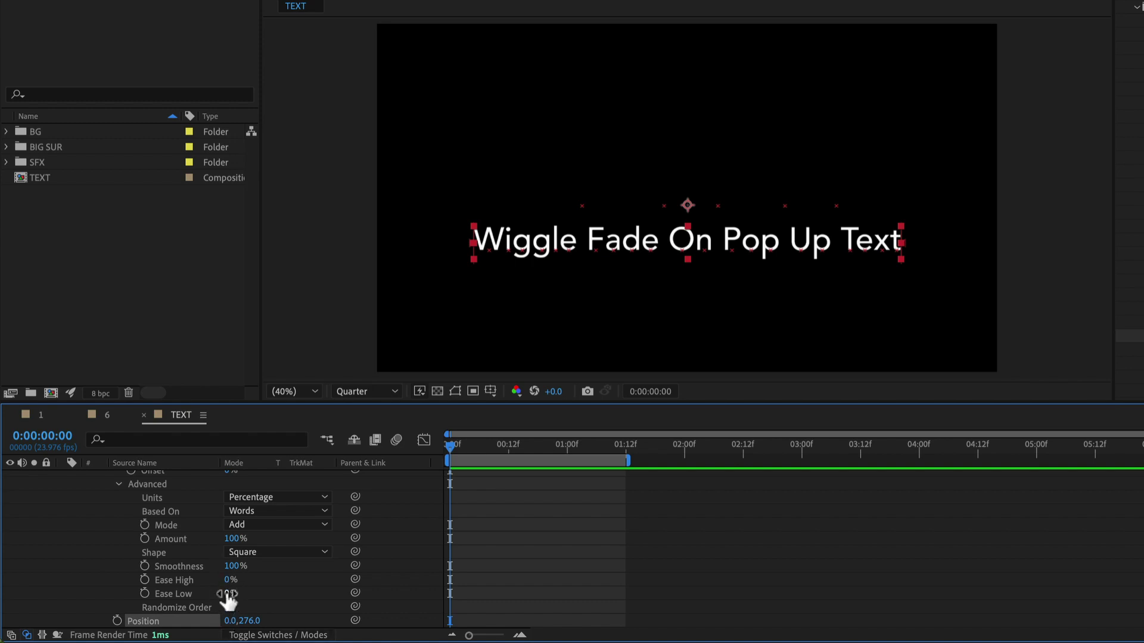
drag(228, 596, 326, 596)
click(726, 555)
key(space)
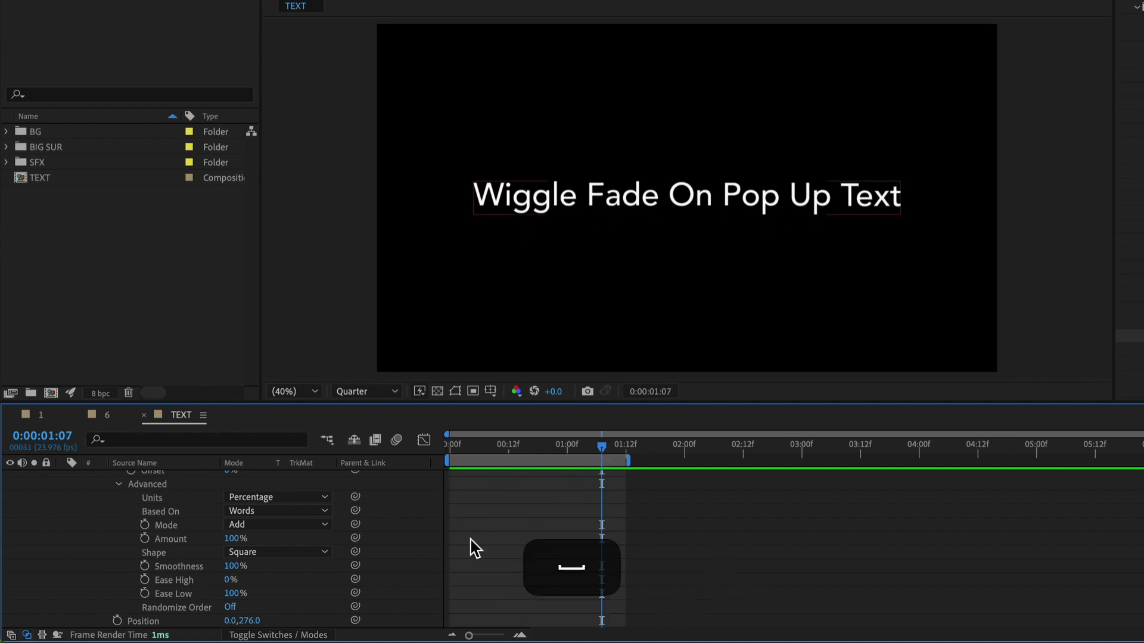
Move the 100% Start keyframe later, to about three seconds.
drag(633, 458, 383, 454)
key(space)
key(space)
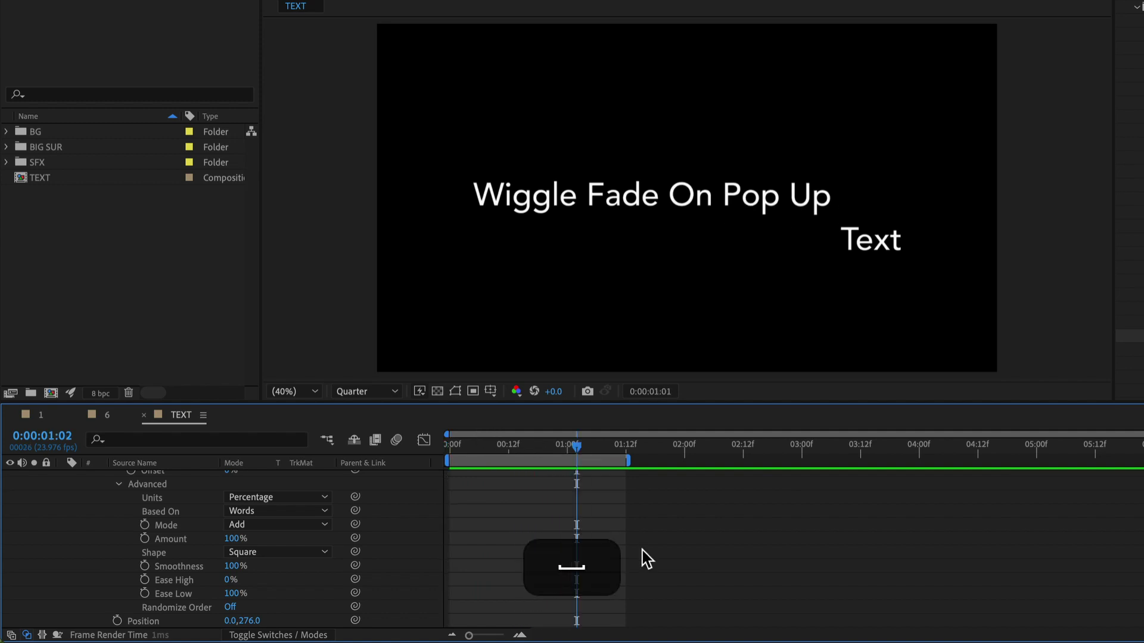
scroll(656, 558, up, 3)
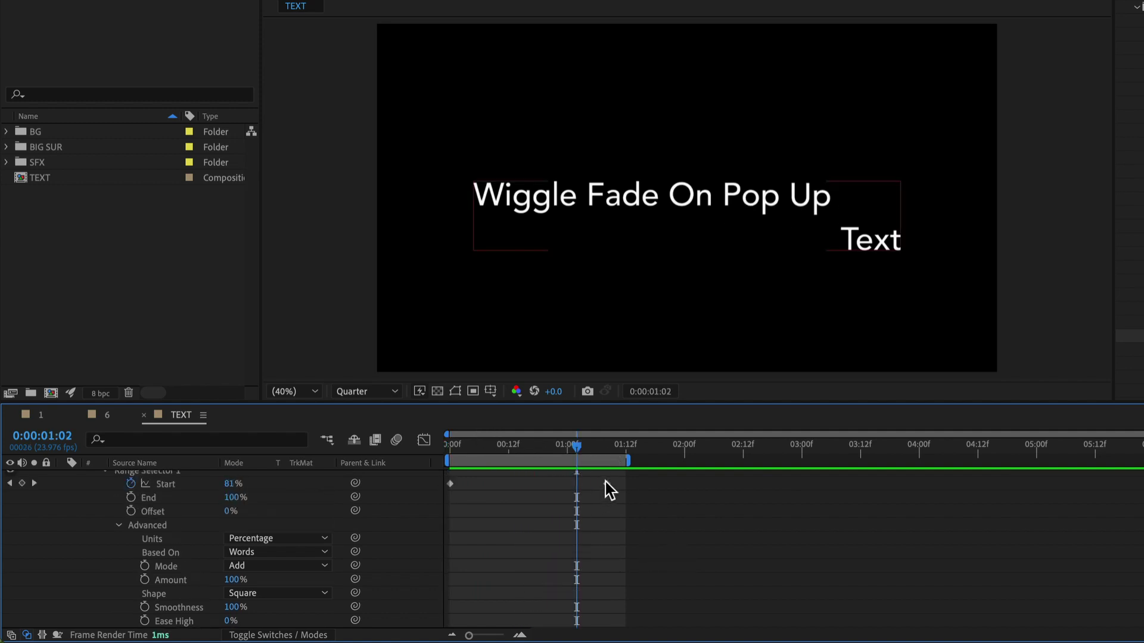
drag(605, 483, 806, 492)
key(space)
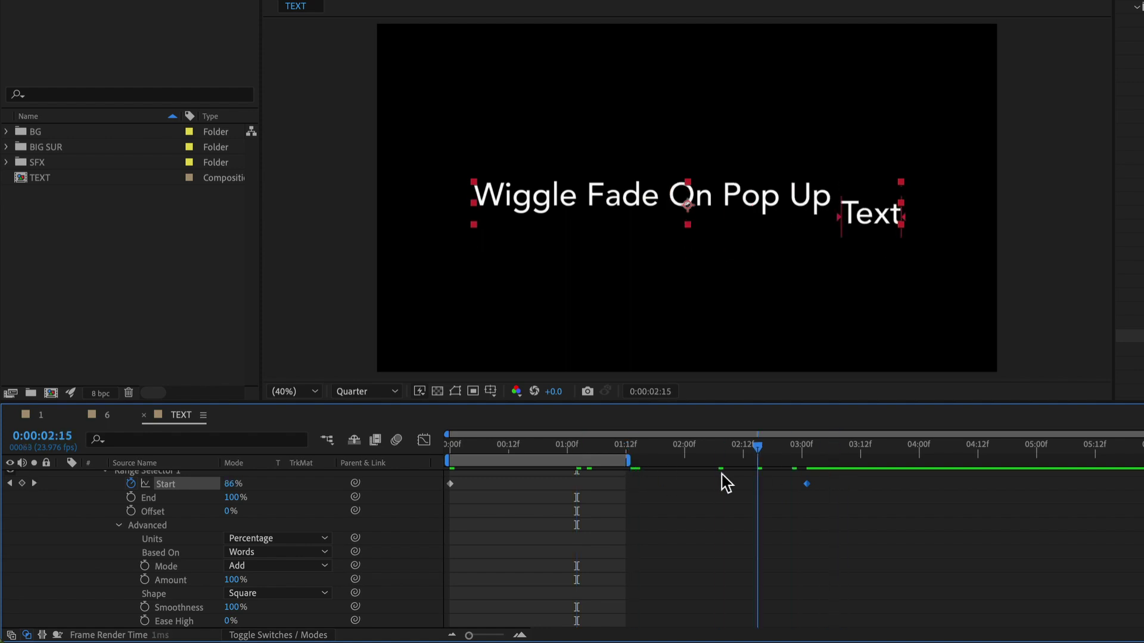
Extend the preview work area to about three seconds and play it.
click(709, 444)
drag(628, 459, 813, 455)
key(space)
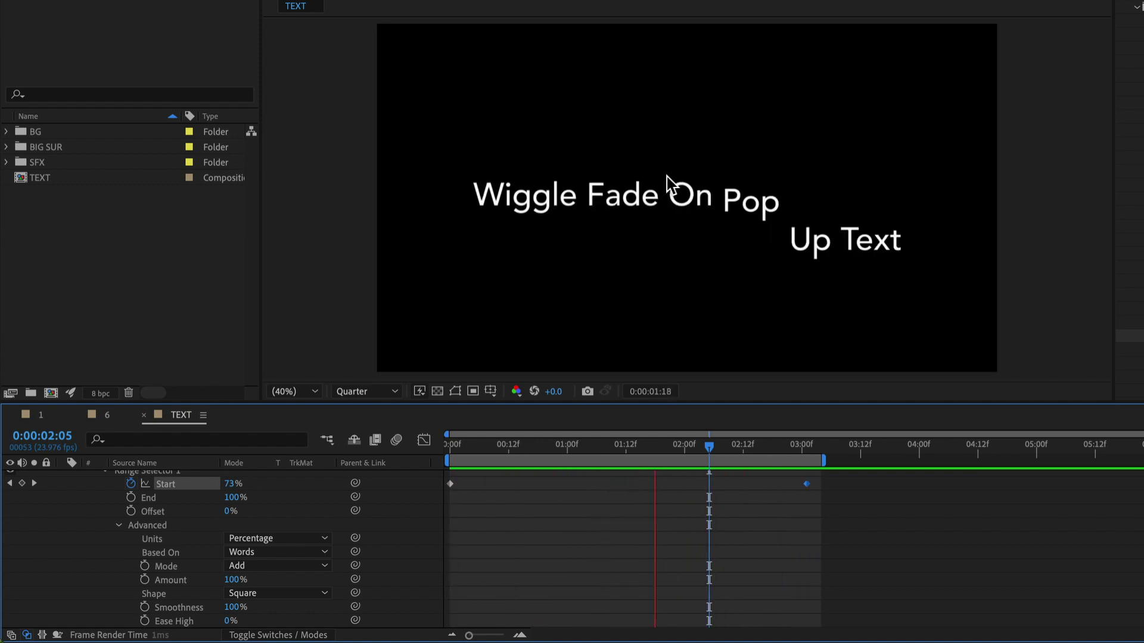
key(space)
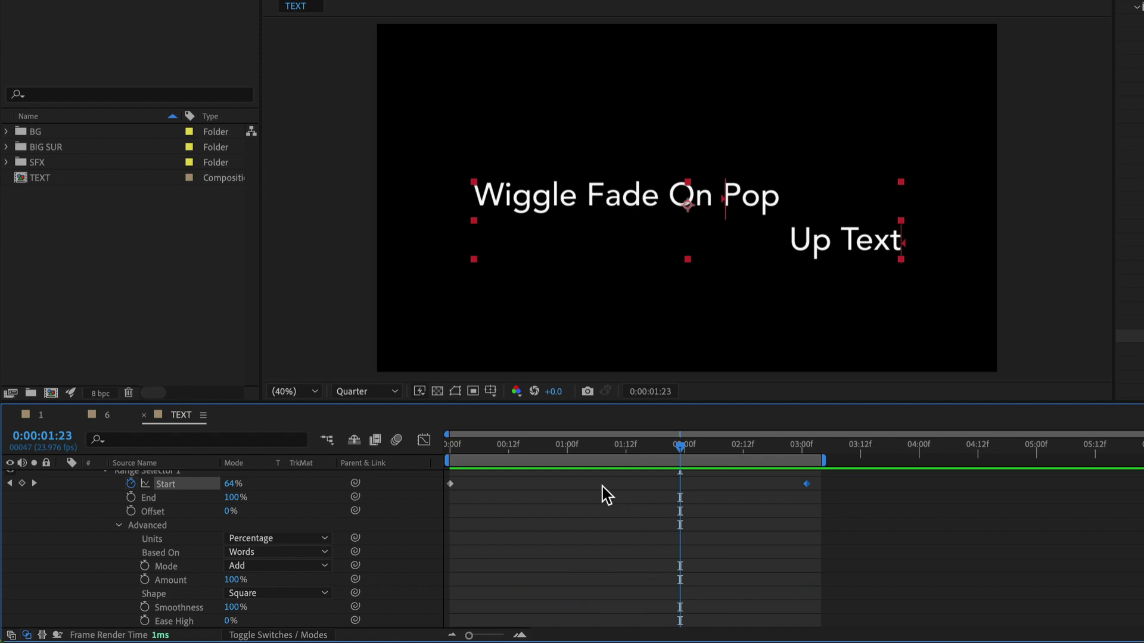
scroll(534, 490, up, 5)
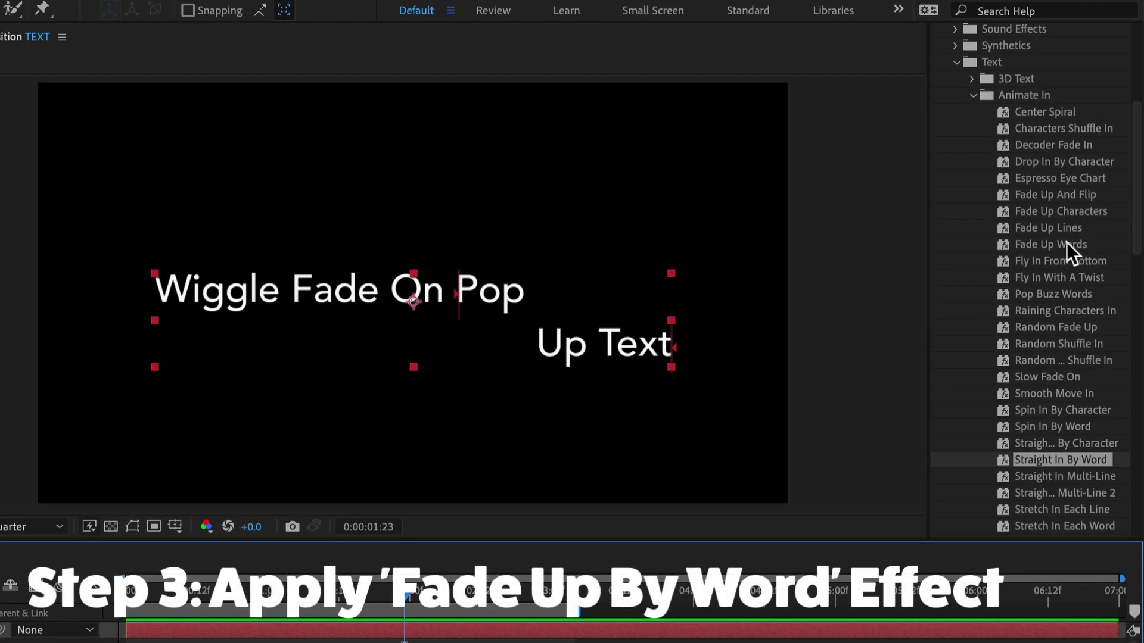
Drag the Fade Up Words preset onto the text layer in the timeline.
mouse_move(1063, 242)
mouse_down()
mouse_move(823, 403)
mouse_move(179, 632)
mouse_move(1079, 251)
mouse_up()
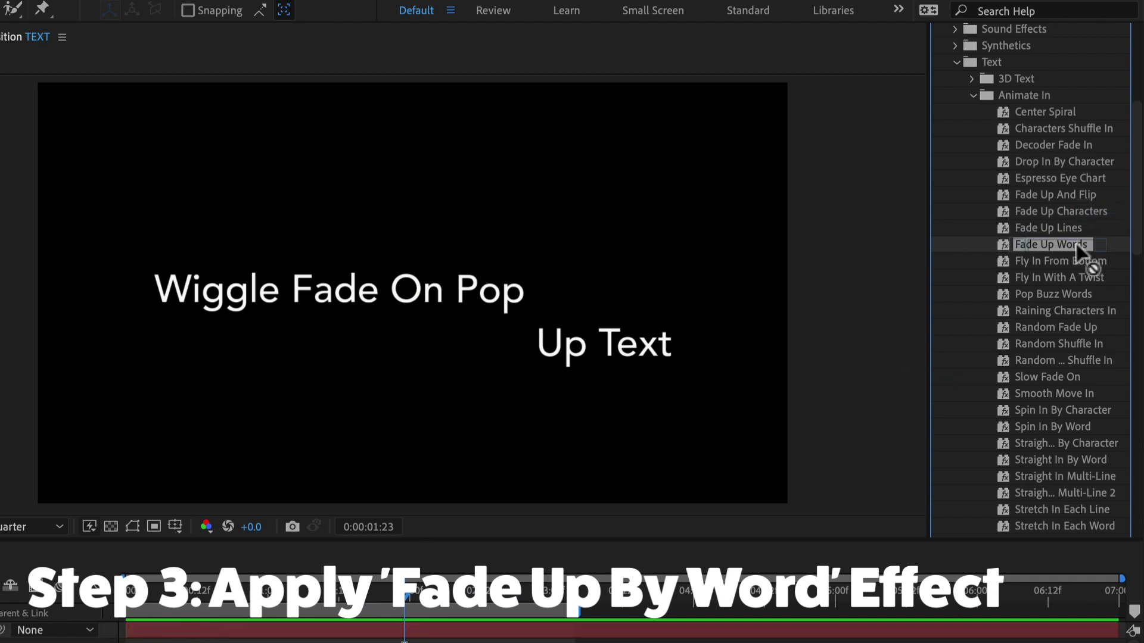
drag(1076, 241, 215, 627)
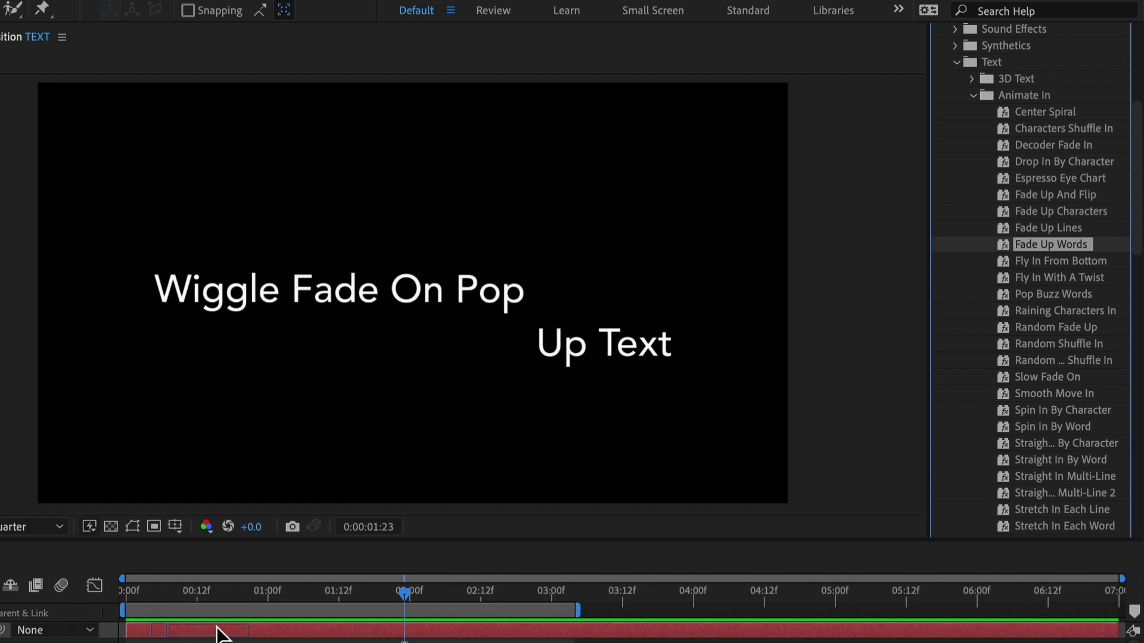
Apply Fade Up Words, show keyframed properties with U, and select its Range Selector.
drag(216, 627, 216, 629)
key(Home)
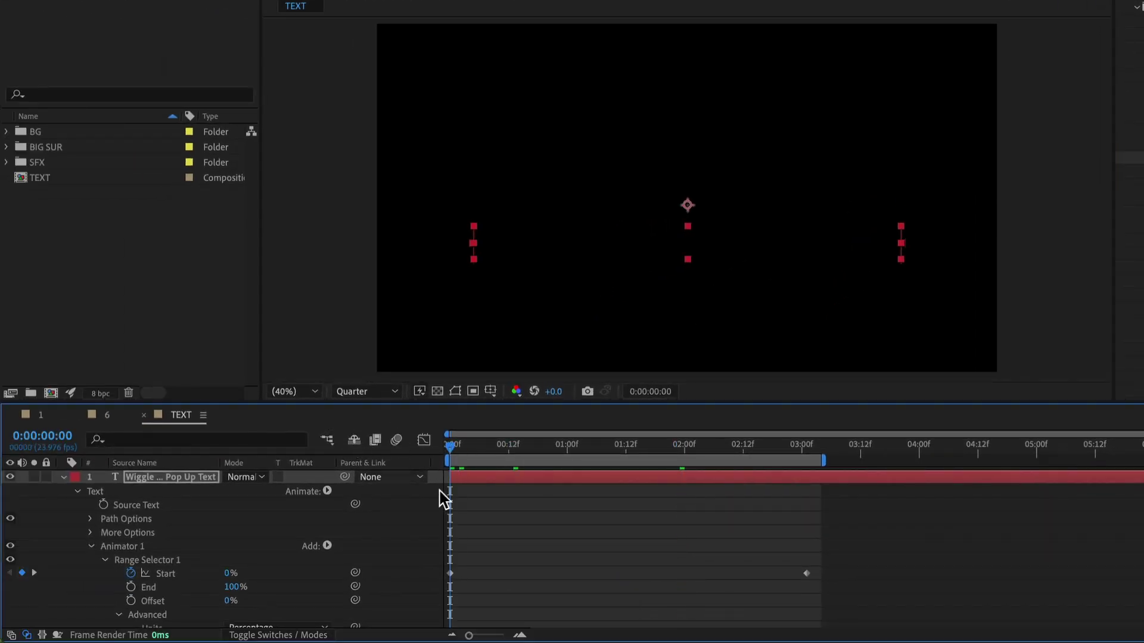
scroll(599, 510, down, 2)
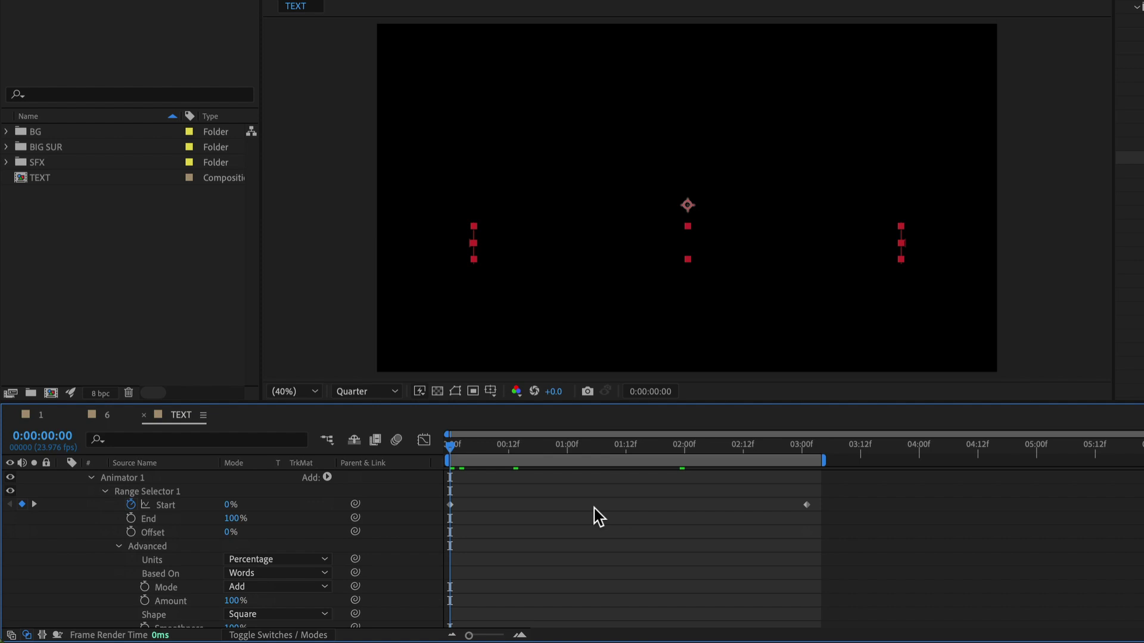
scroll(597, 500, up, 2)
key(u)
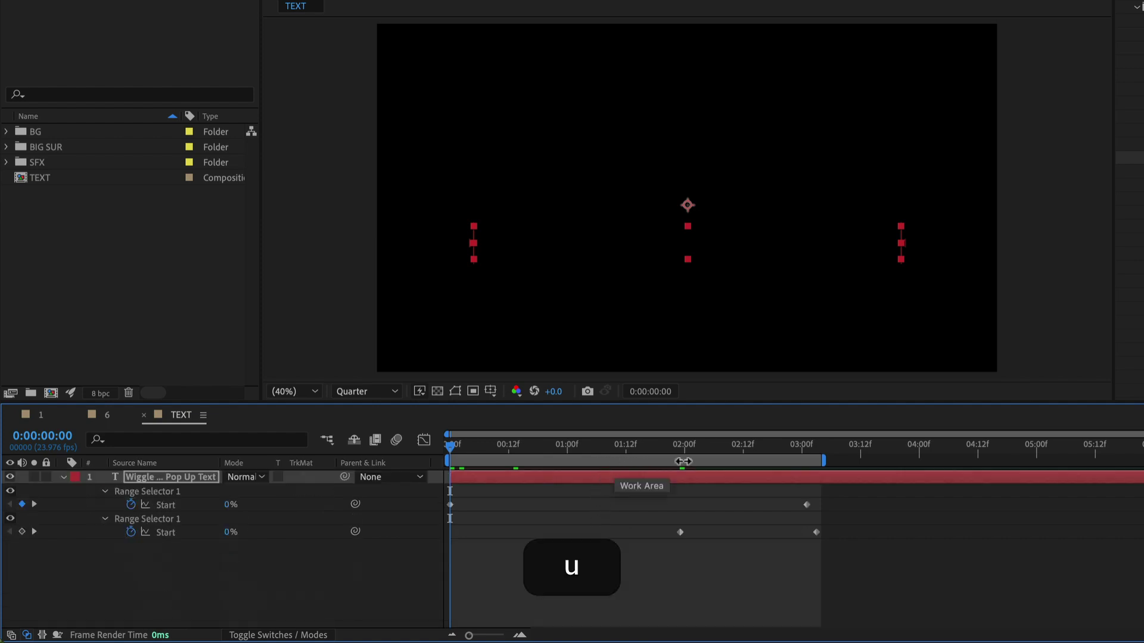
click(103, 536)
click(126, 520)
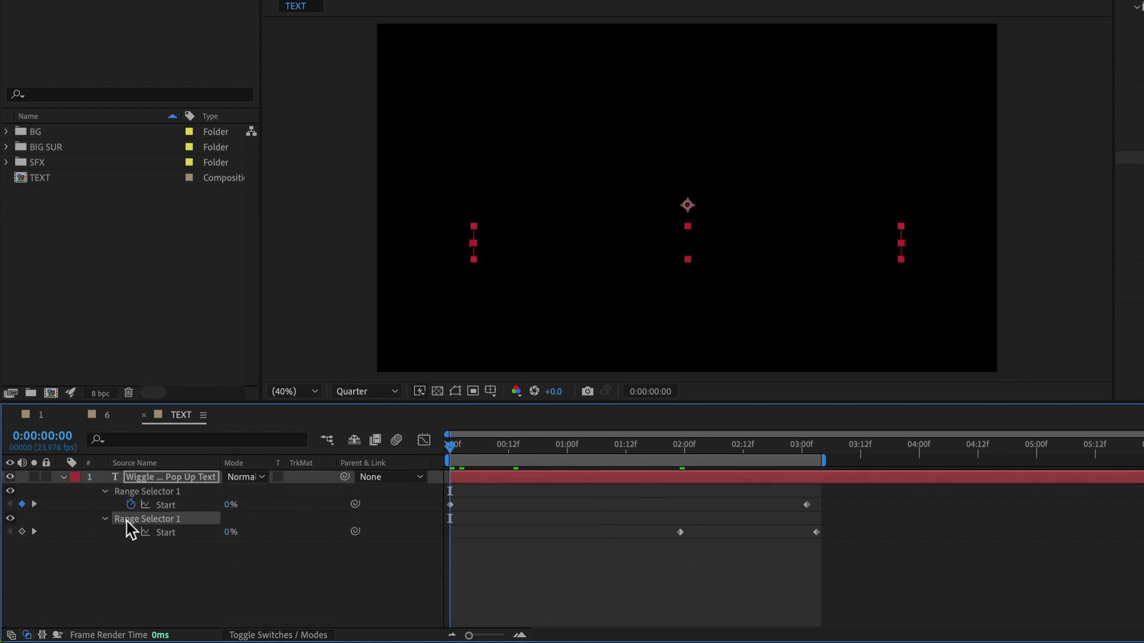
Move the Fade Up Words Start keyframes to 0:00 and 03:00f, then preview.
drag(681, 452, 558, 453)
drag(457, 480, 349, 480)
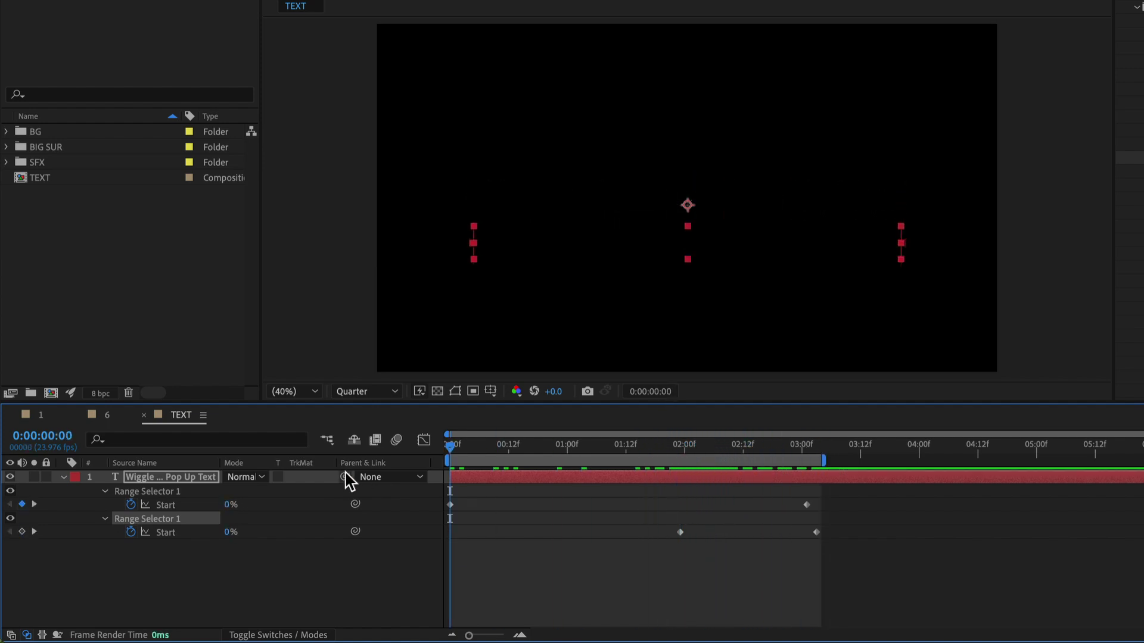
drag(681, 532, 454, 545)
click(804, 459)
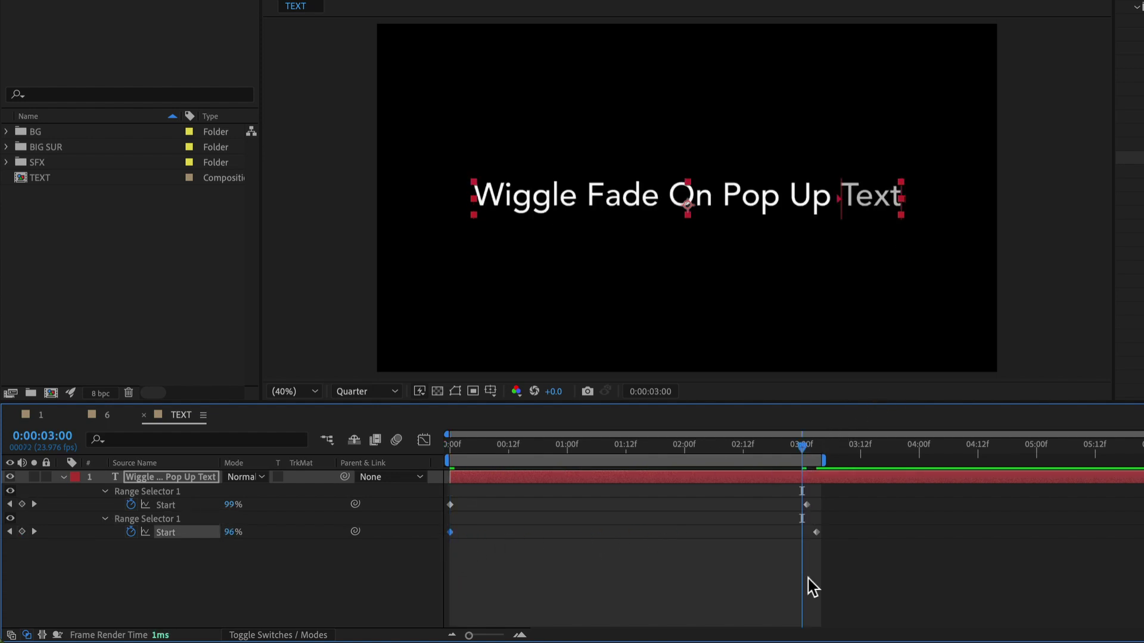
drag(818, 534, 806, 532)
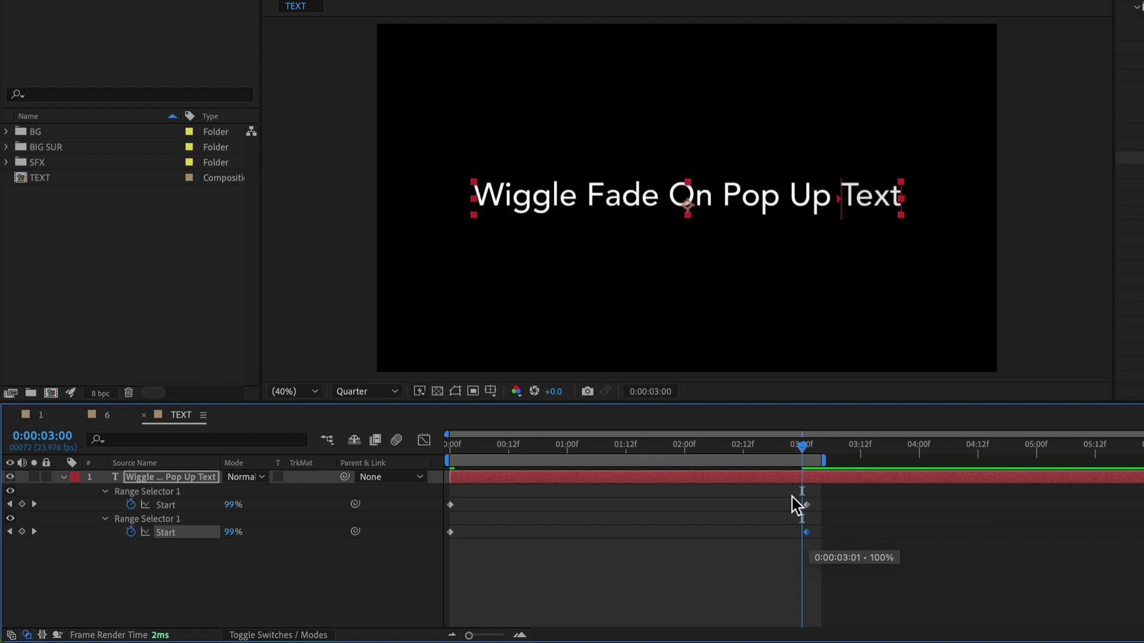
key(Home)
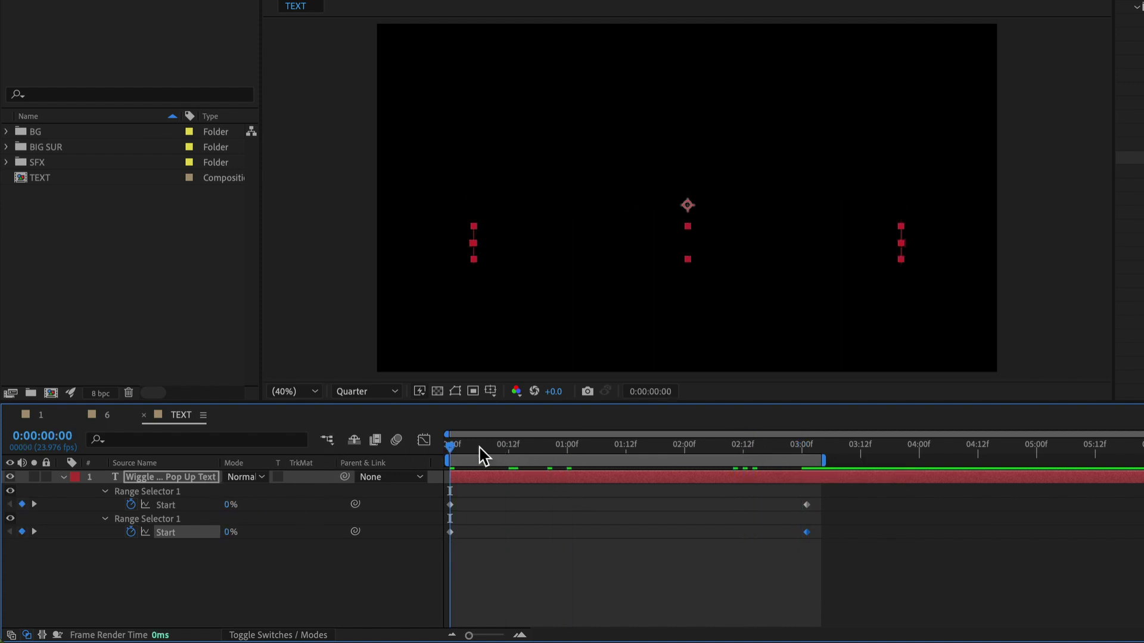
key(space)
key(space)
key(space)
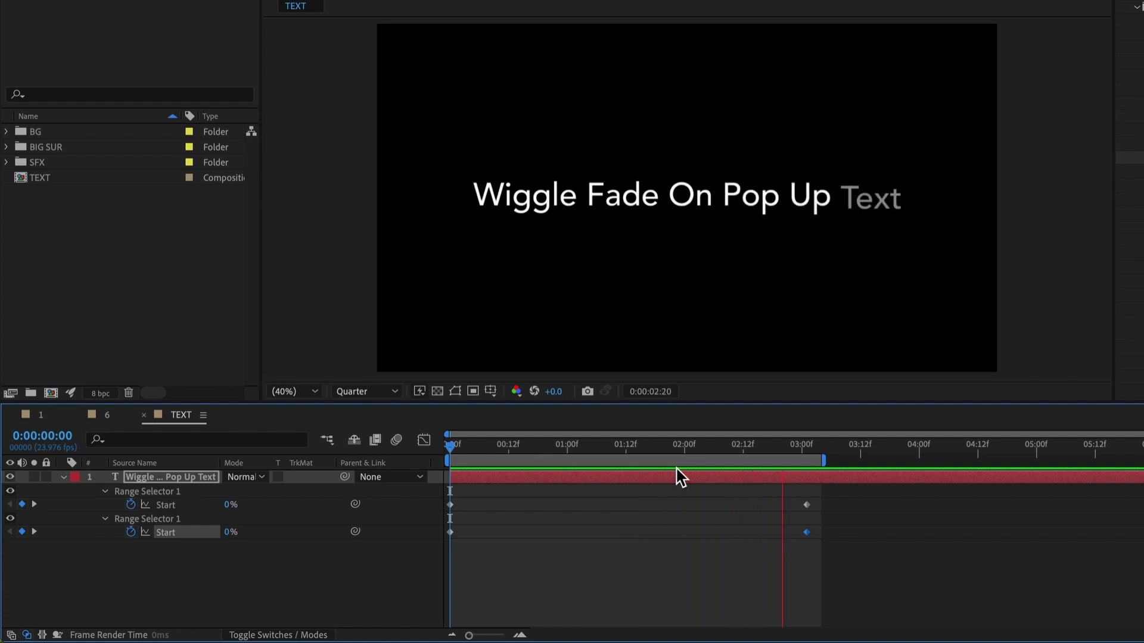
Add Start keyframes on both Range Selectors at 0:00:00:12.
key(space)
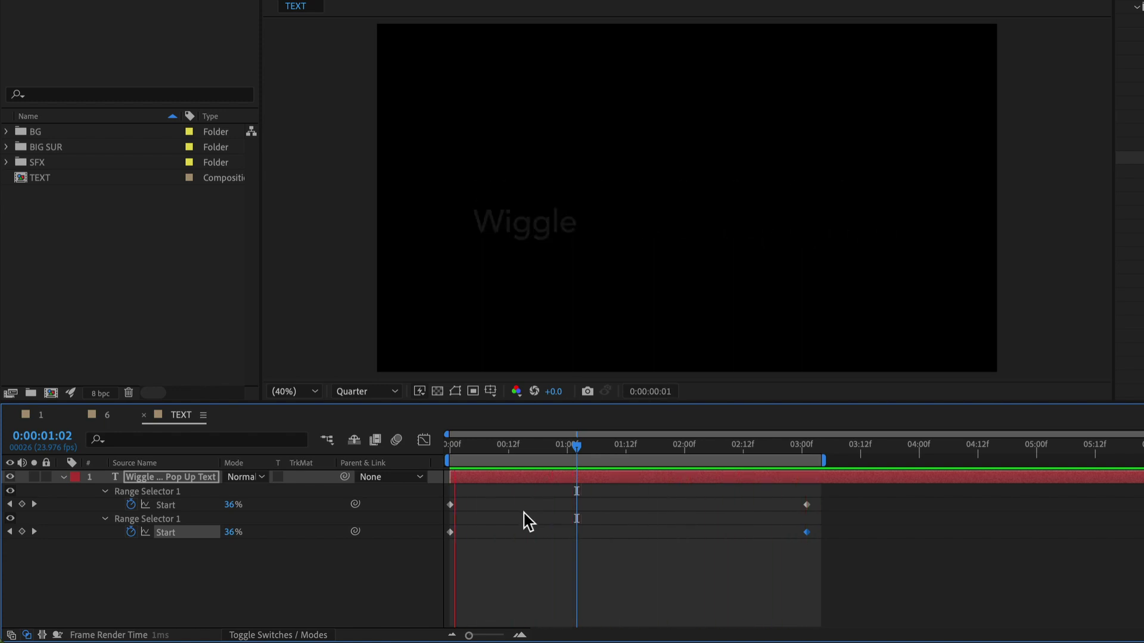
key(space)
key(Page_Up)
key(Page_Up)
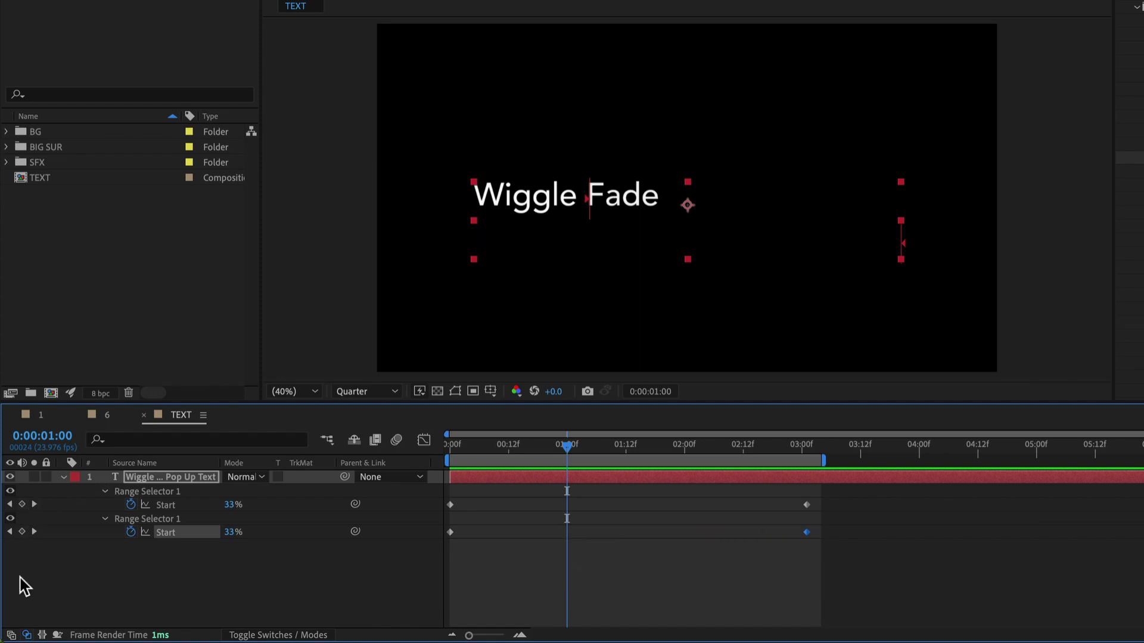
key(Home)
key(space)
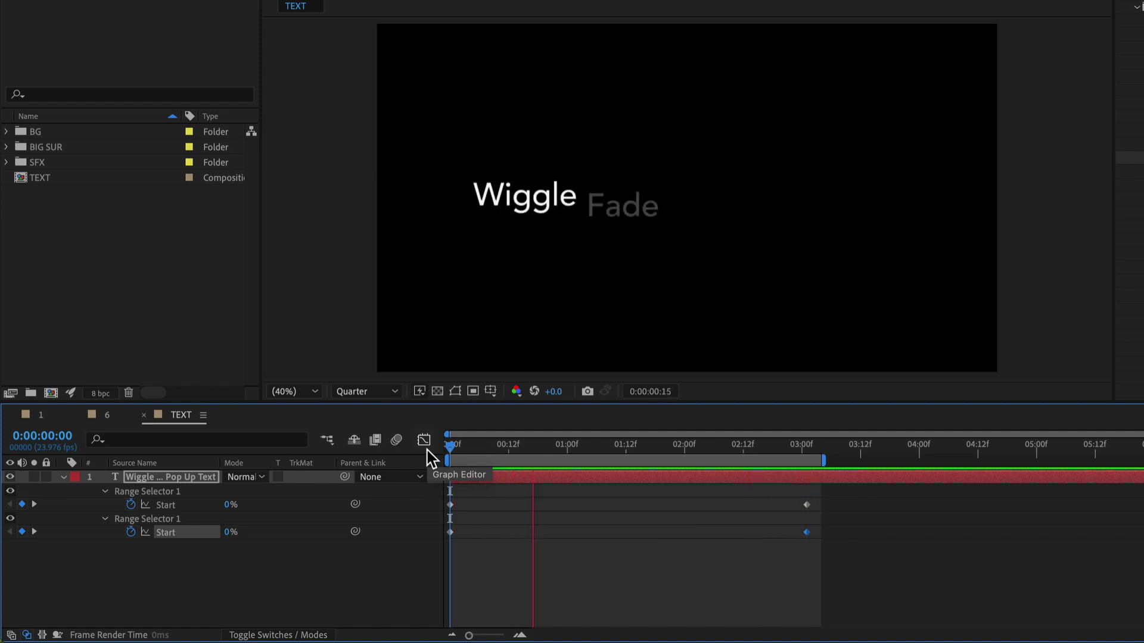
key(space)
click(492, 446)
mouse_move(492, 450)
mouse_down()
mouse_move(444, 450)
mouse_move(510, 456)
mouse_up()
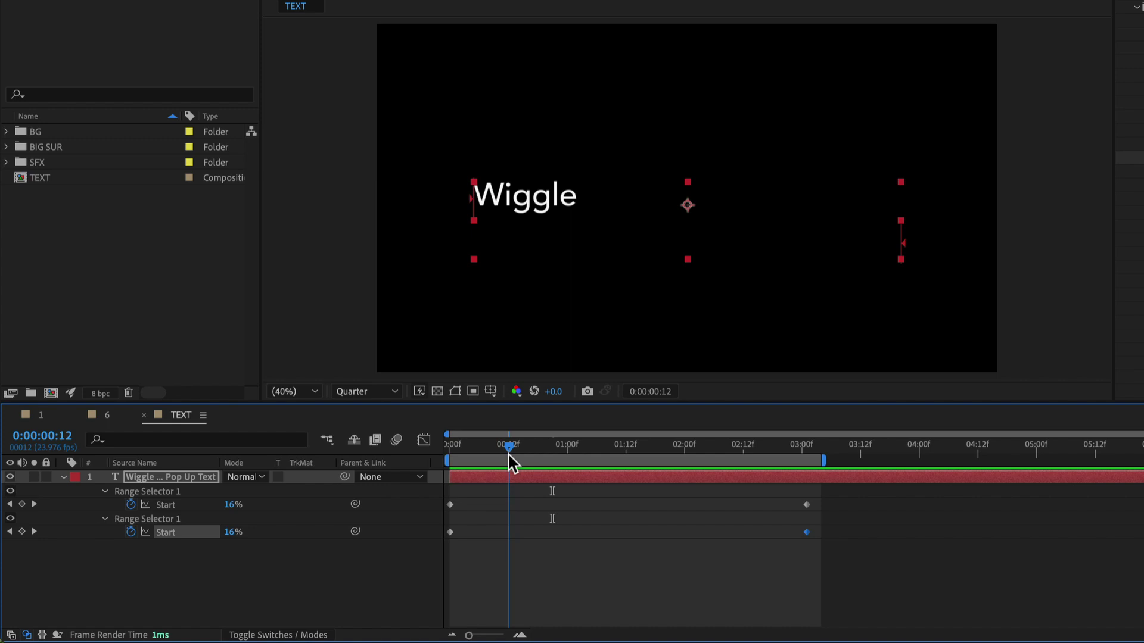
click(22, 504)
click(22, 532)
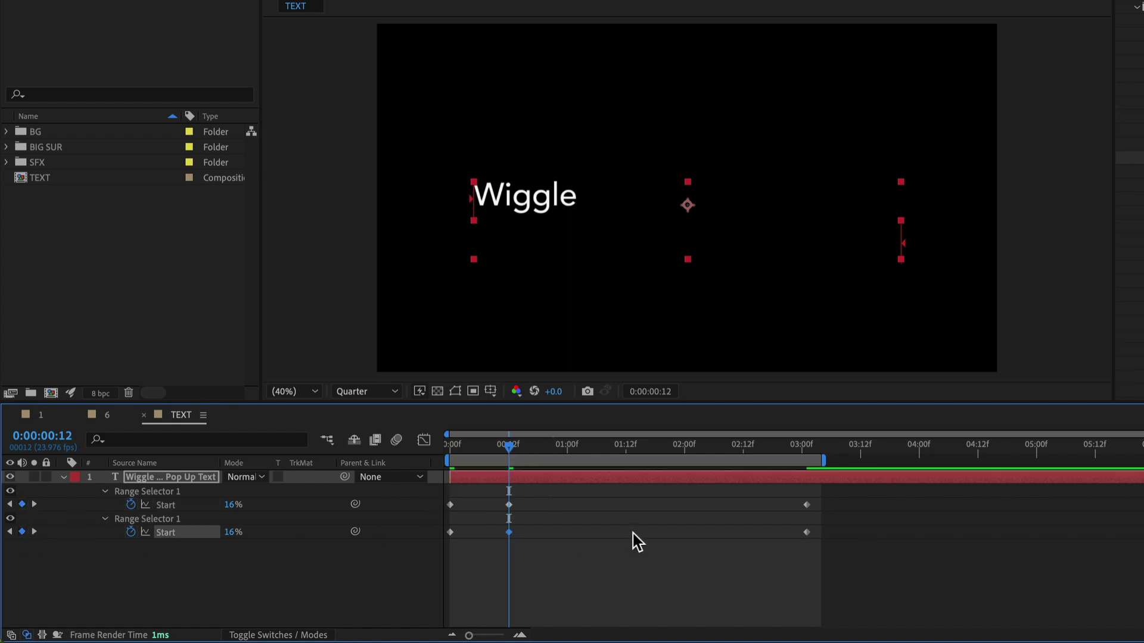
Paste copies of both 12-frame Start keyframes at 0:00:01:01 and preview the hold.
drag(509, 447, 572, 447)
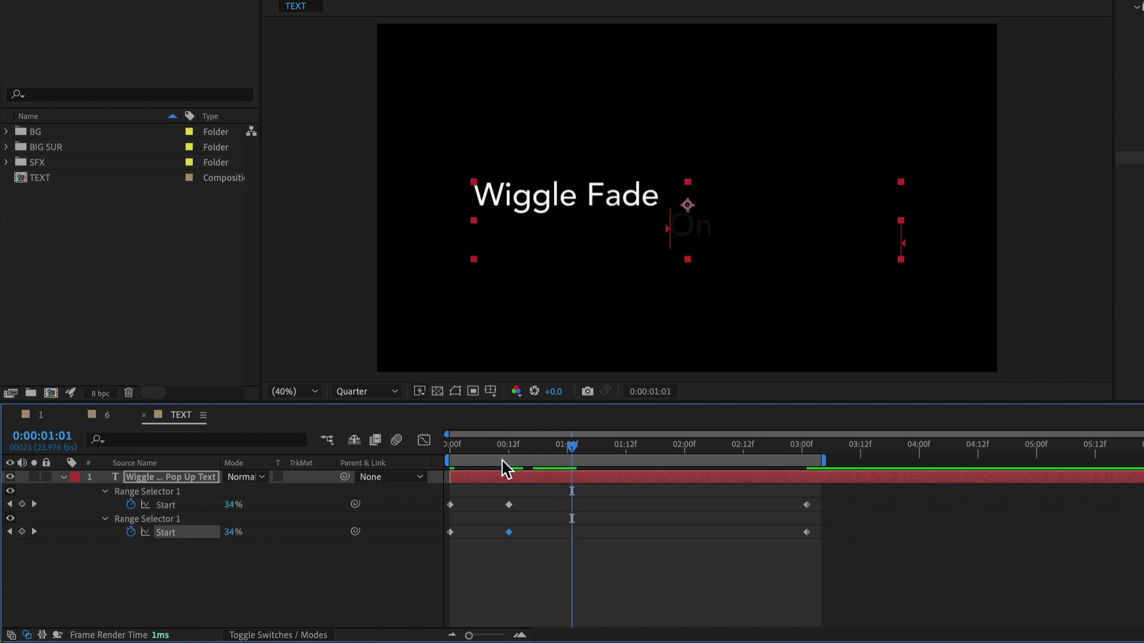
click(509, 504)
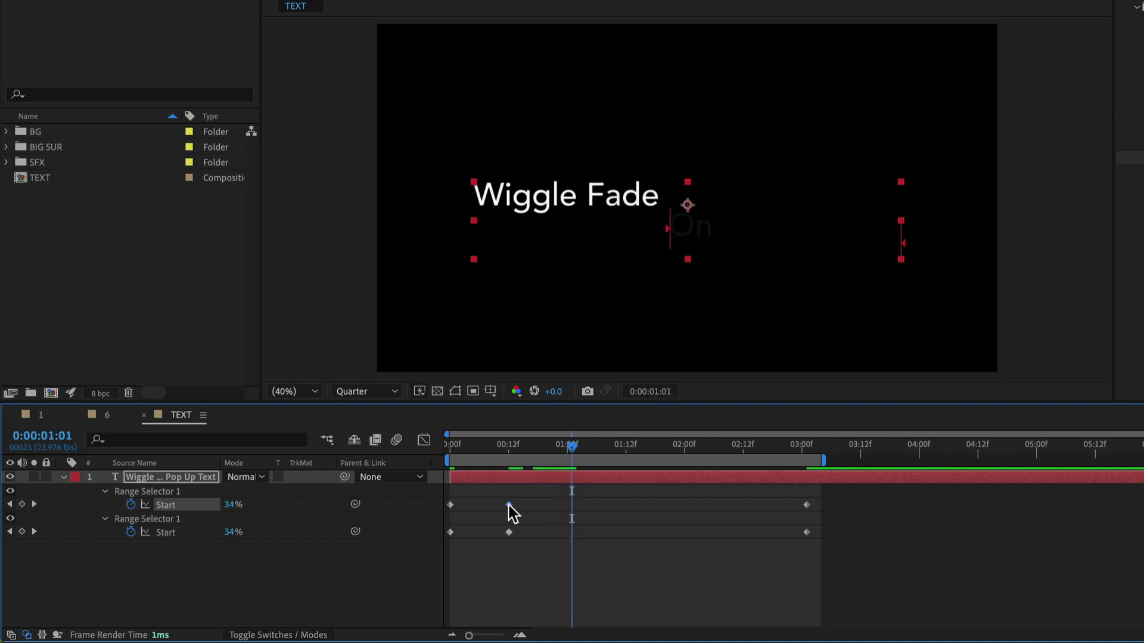
key(super+c)
key(super+v)
click(509, 532)
key(super+v)
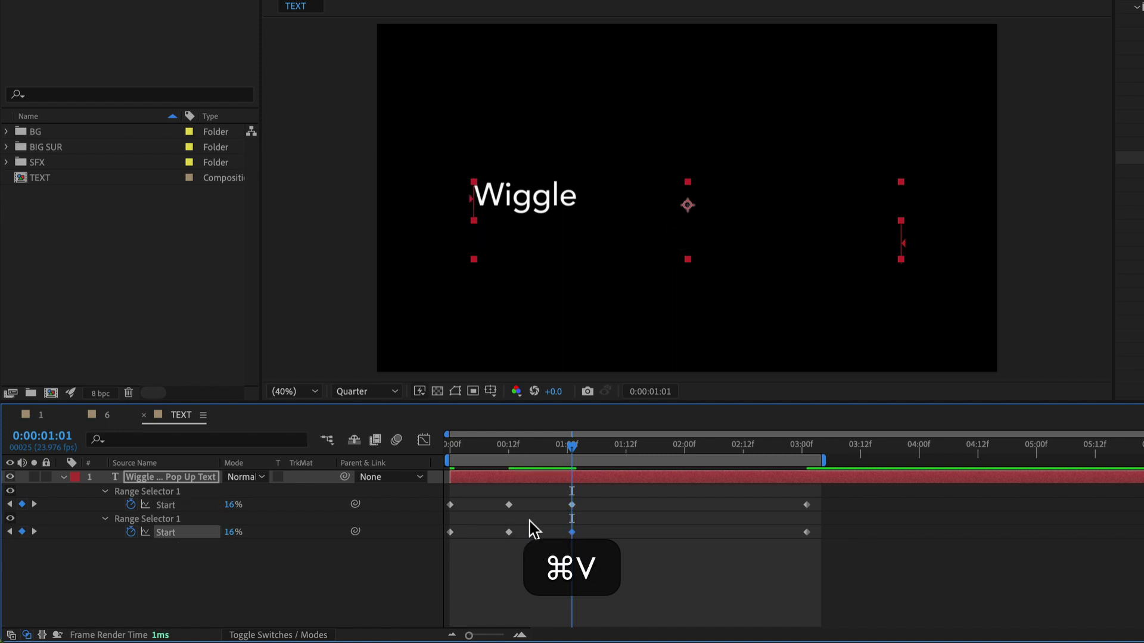
drag(513, 442, 382, 469)
key(space)
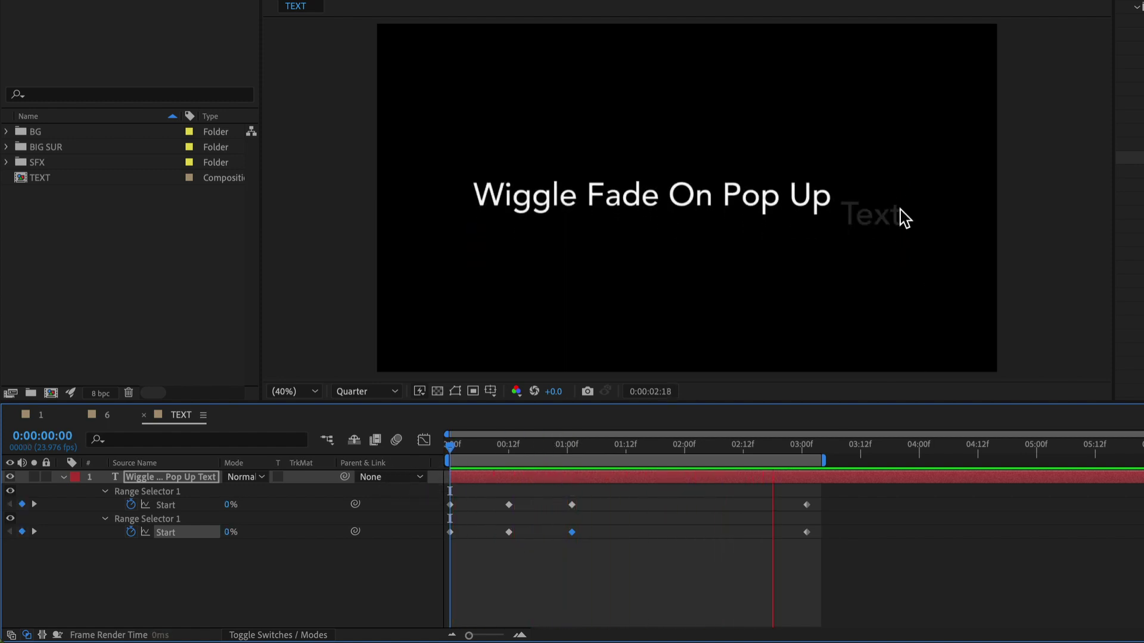
key(space)
Move the final Start keyframes to about 04:00f, extend the work area past four seconds, and preview.
drag(794, 541, 925, 506)
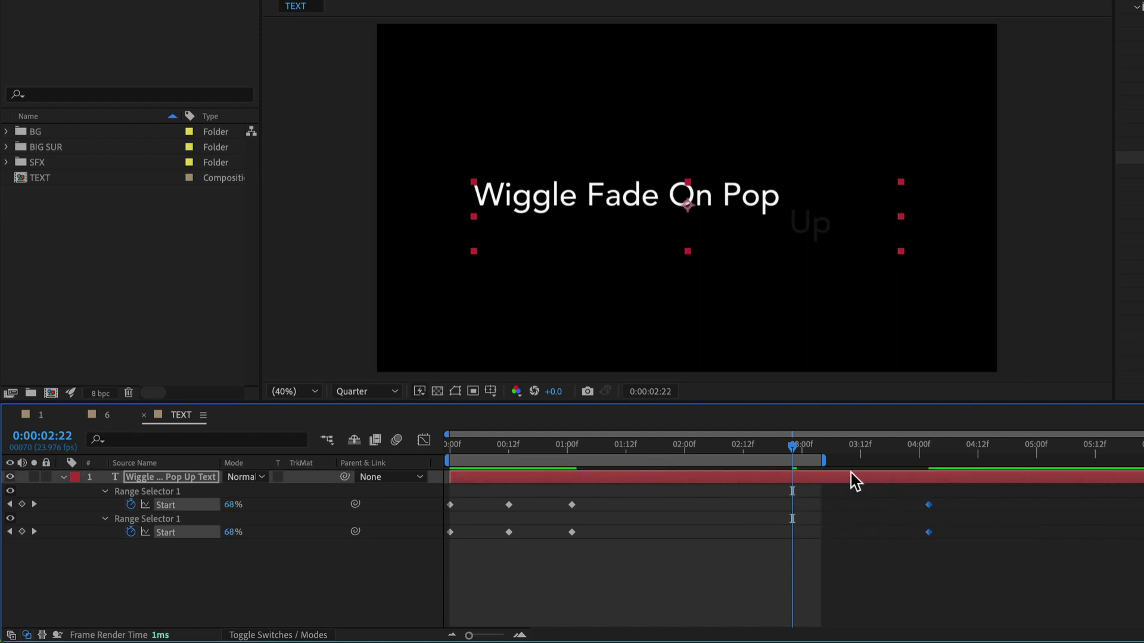
drag(822, 461, 945, 461)
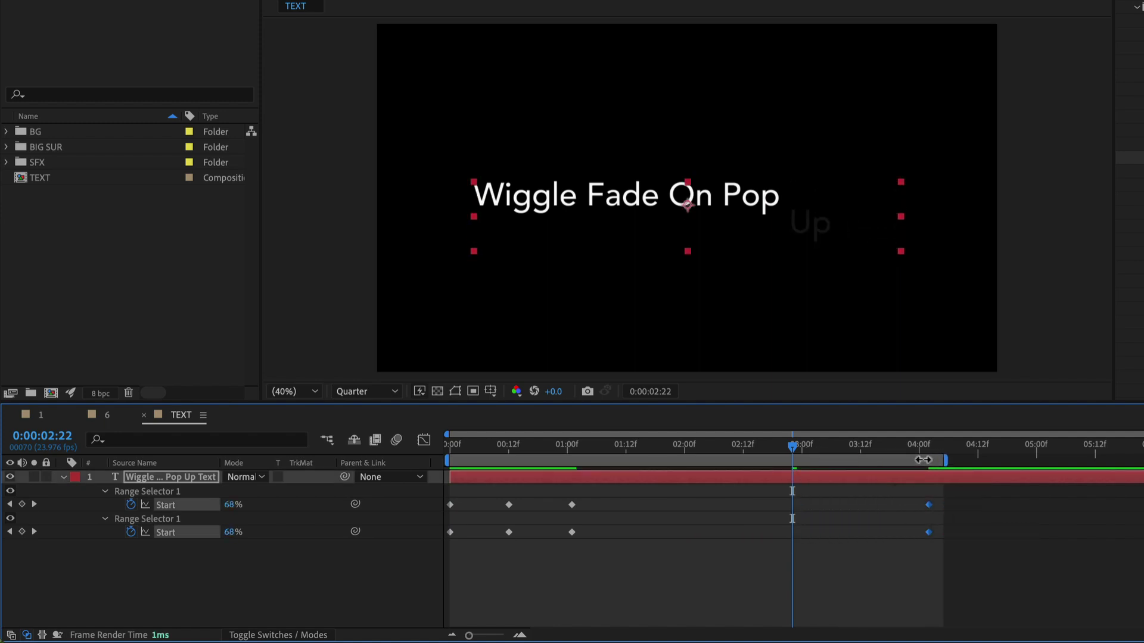
key(Home)
key(space)
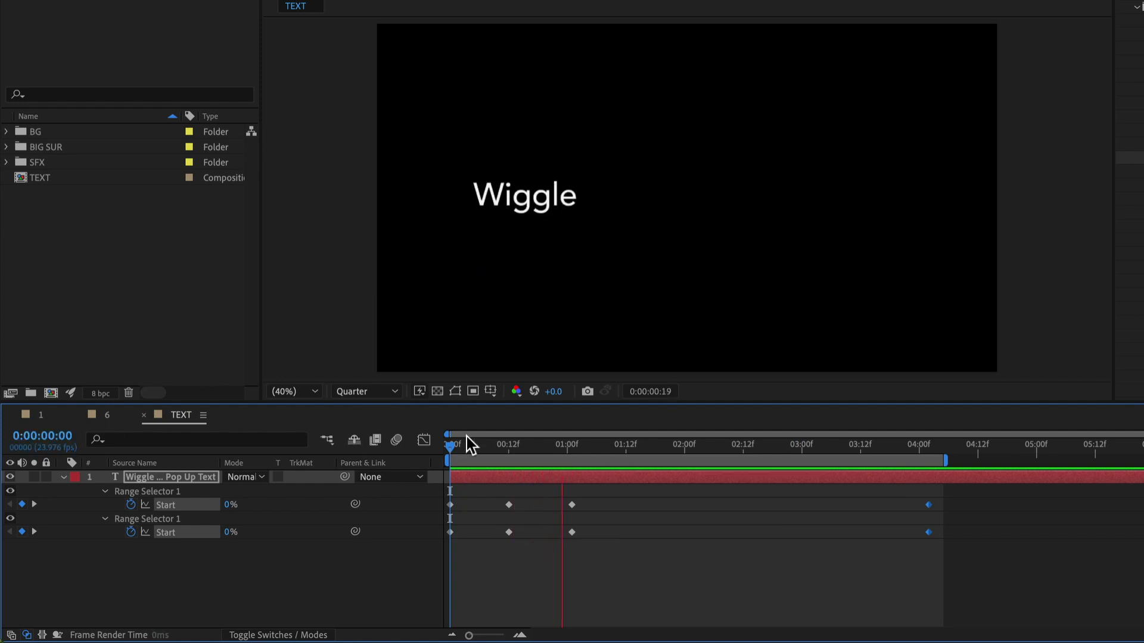
key(space)
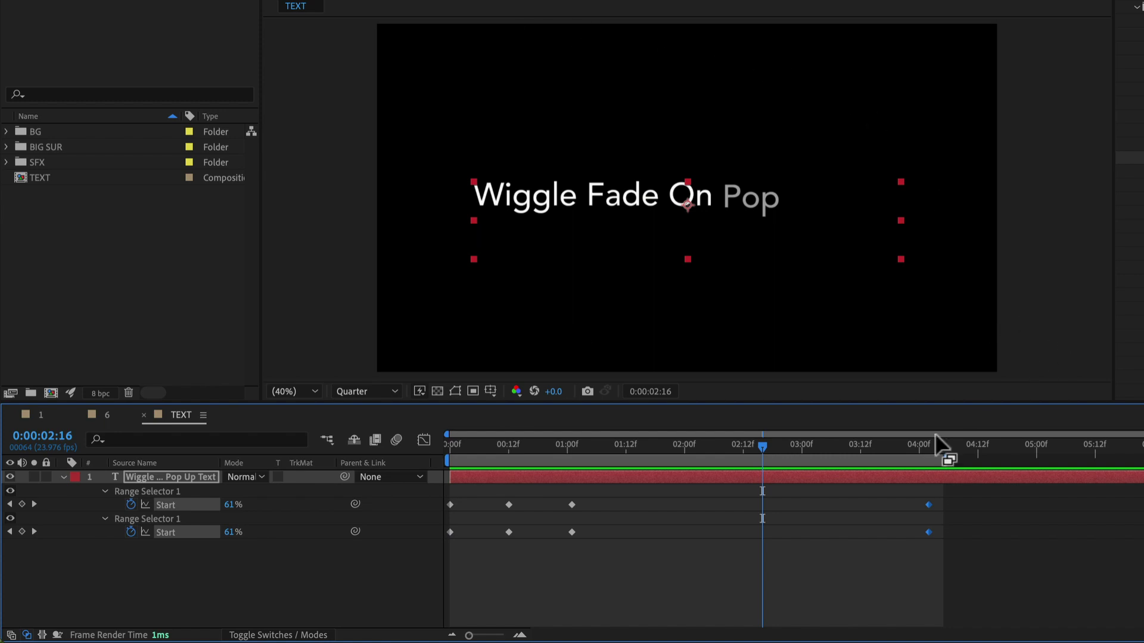
click(656, 569)
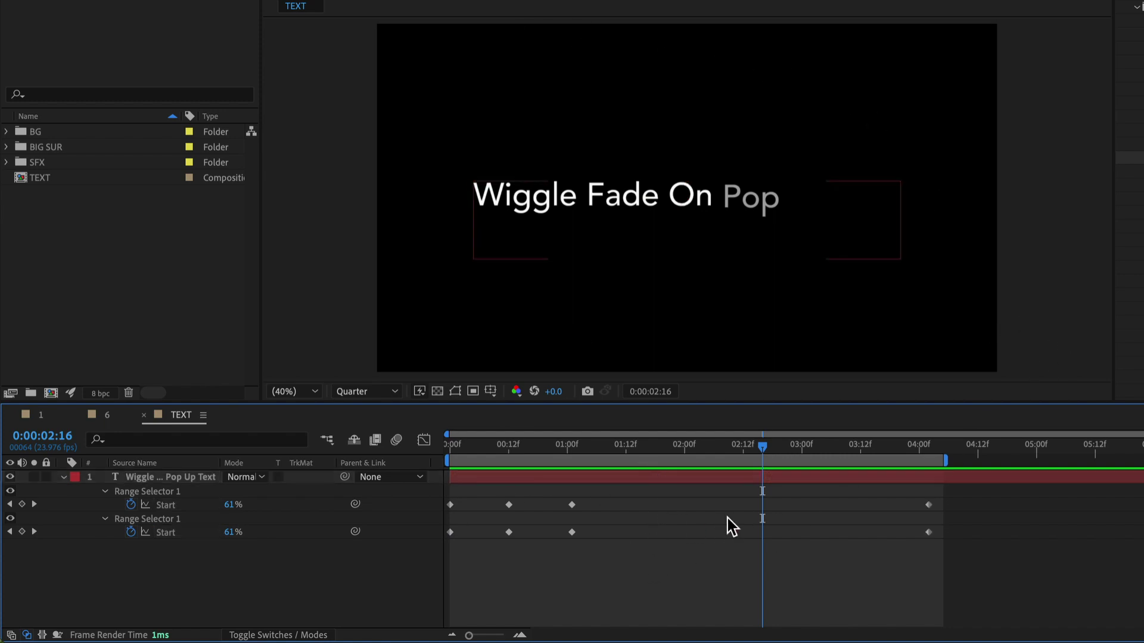
mouse_move(531, 445)
mouse_down()
mouse_move(750, 459)
mouse_move(518, 458)
mouse_up()
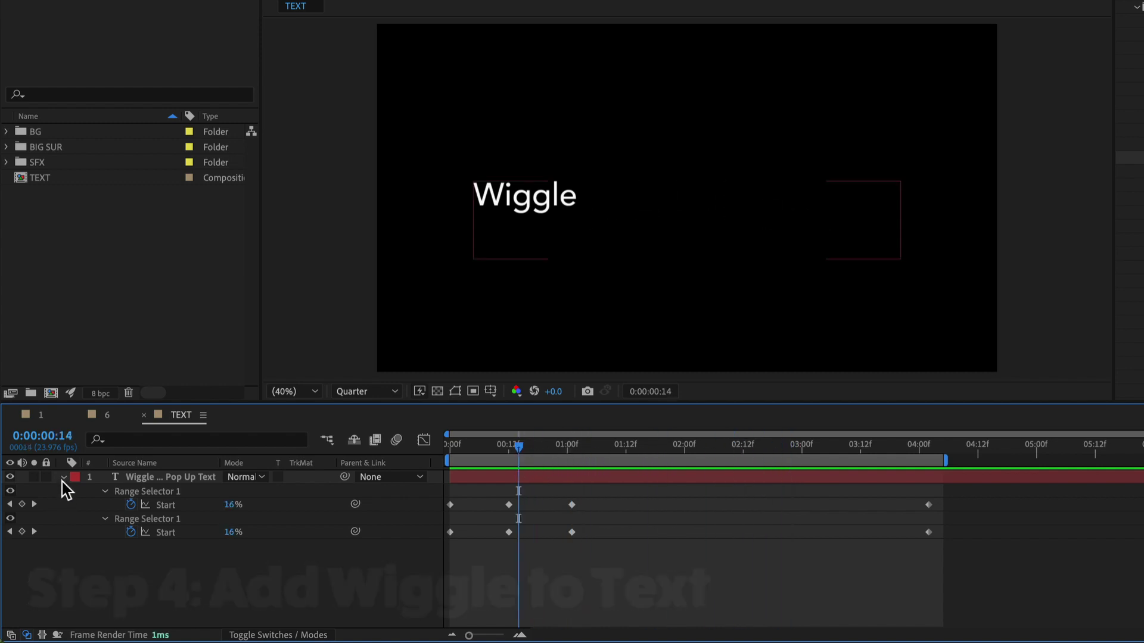
Expand the text layer's properties and collapse Animators 1 and 2.
click(62, 476)
click(62, 477)
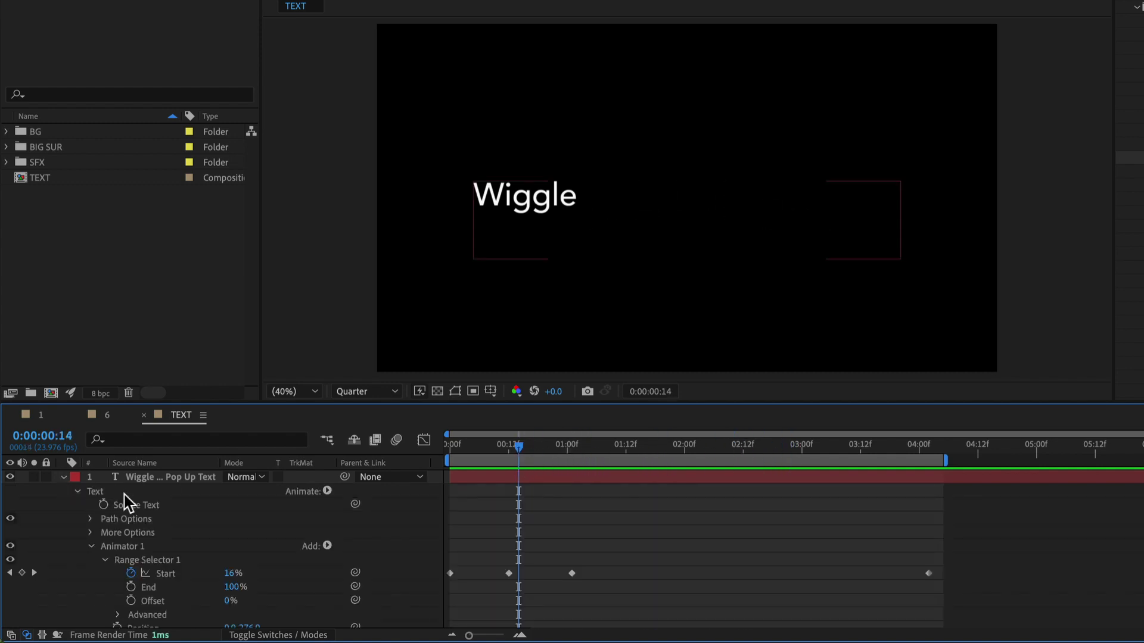
click(91, 546)
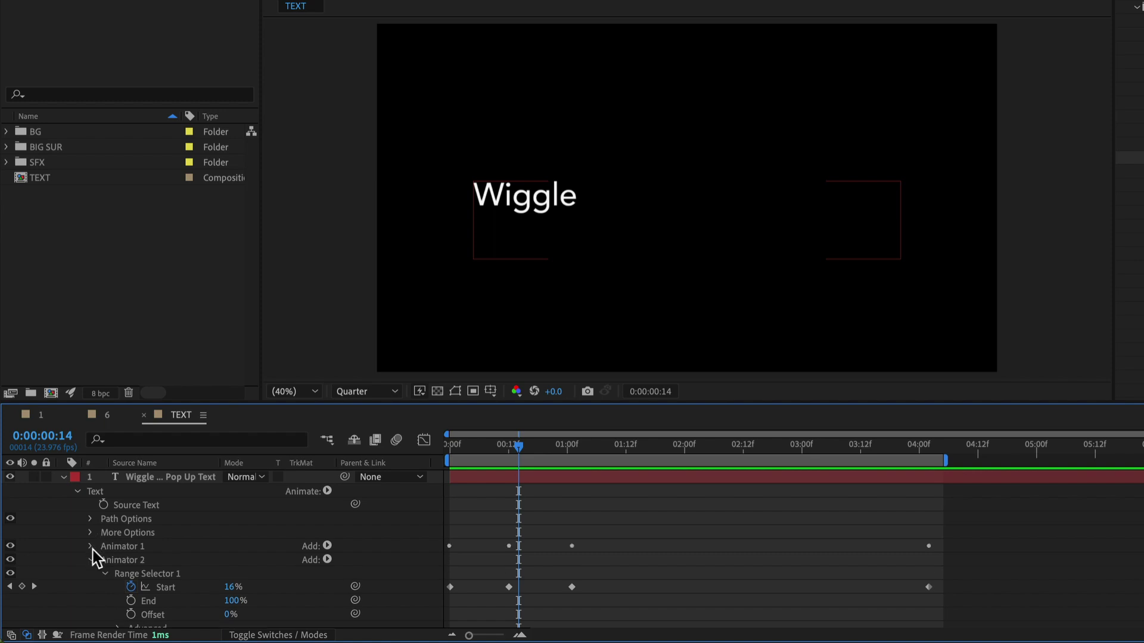
click(90, 560)
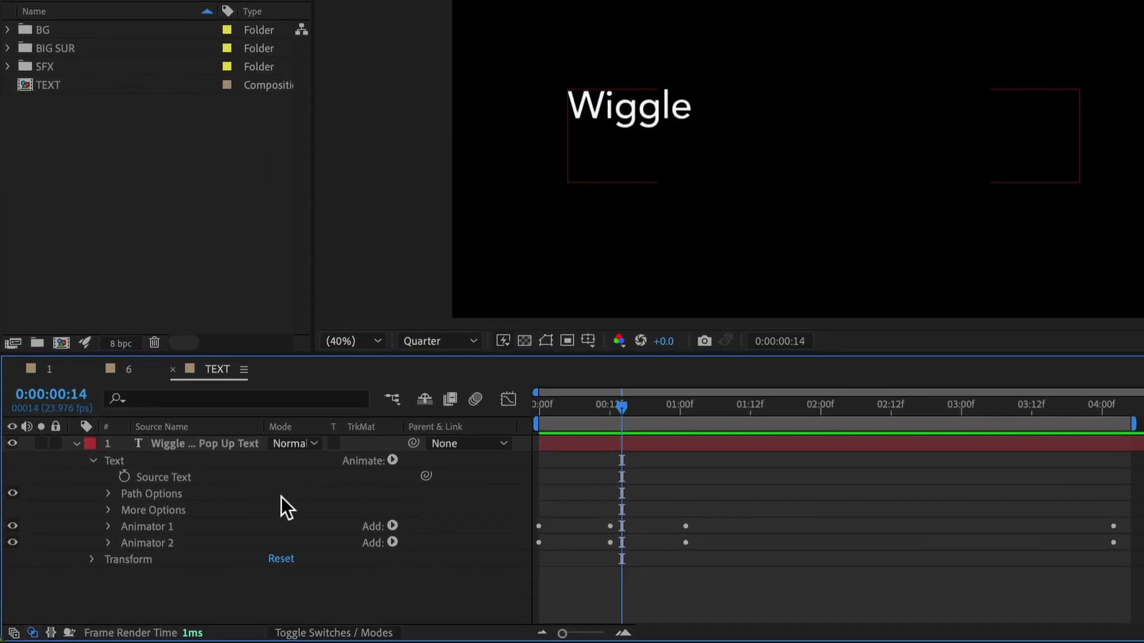
Add a third text animator with a Position property.
click(393, 461)
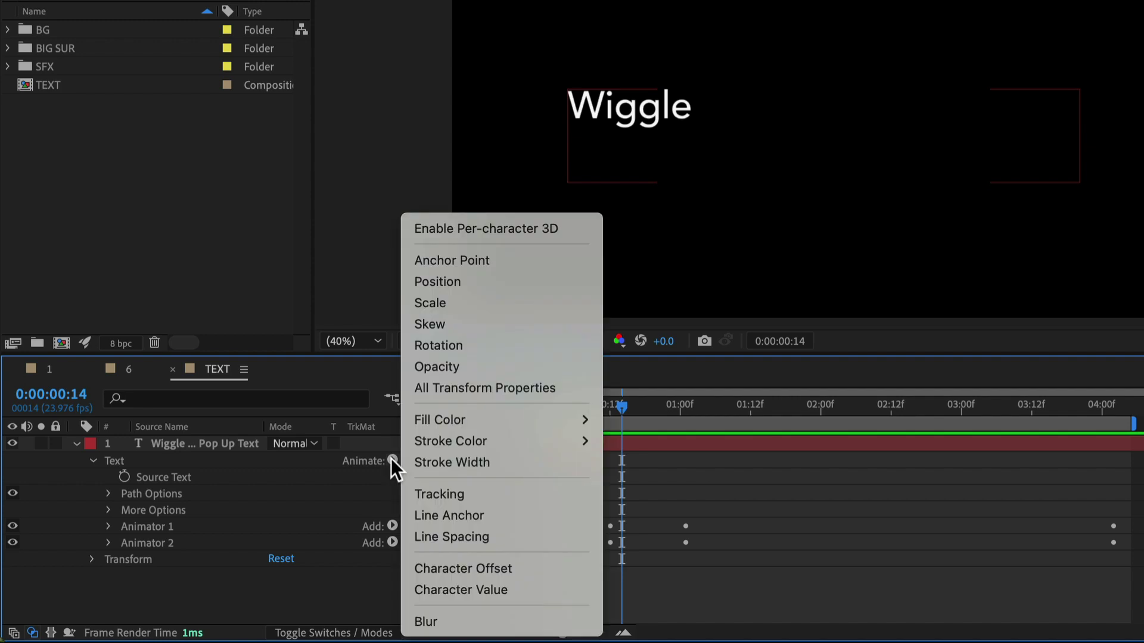
click(341, 460)
click(391, 458)
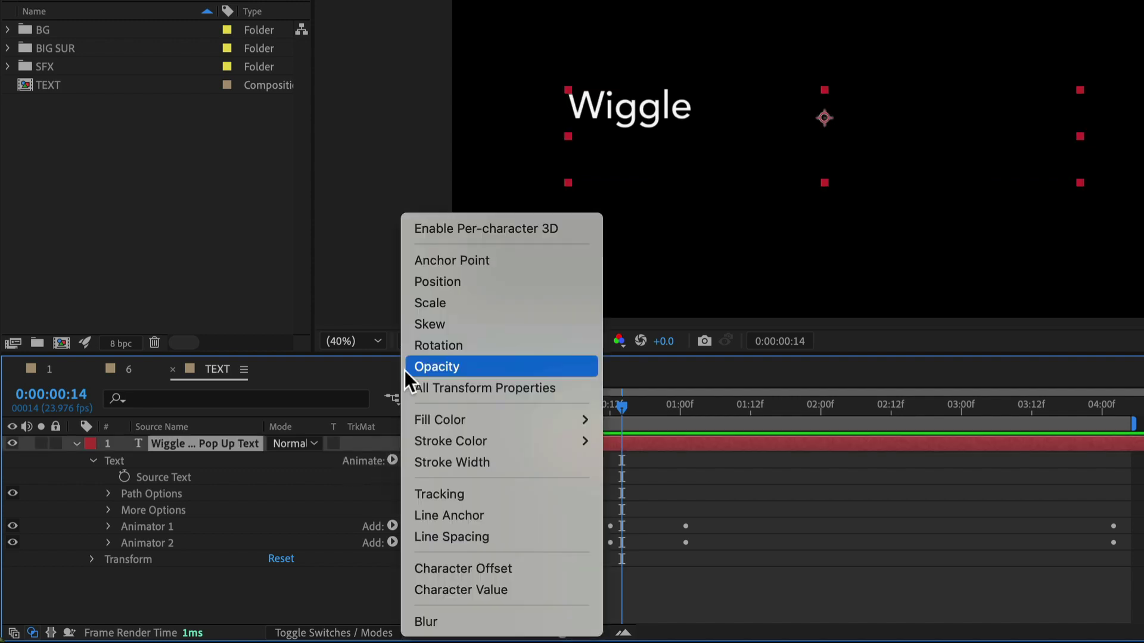
click(439, 283)
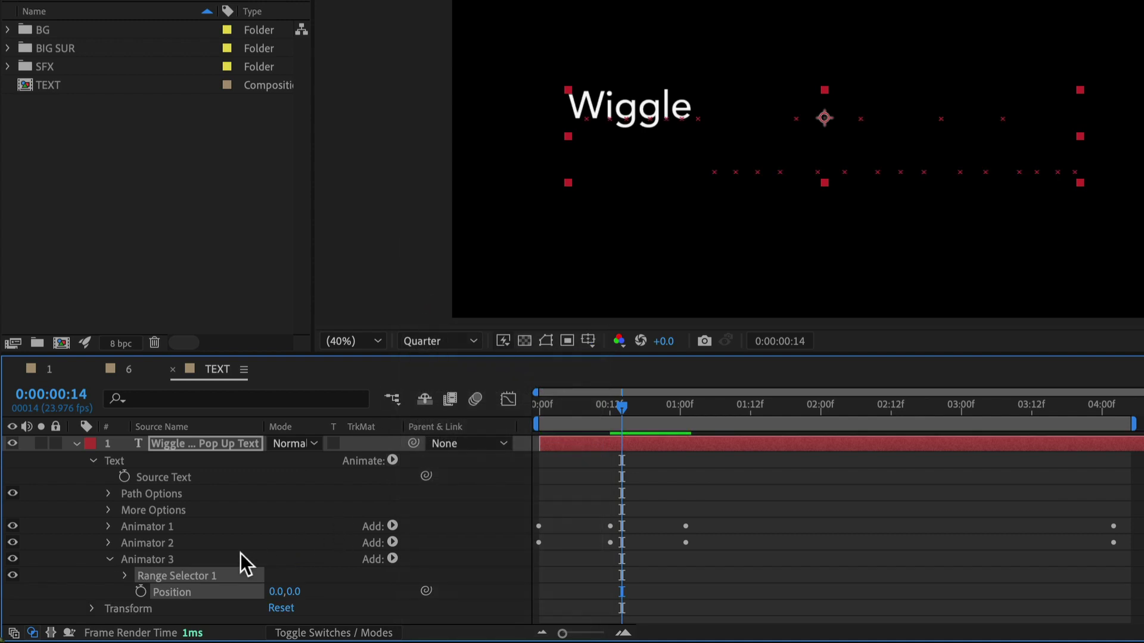
Add a Rotation property to Animator 3.
click(209, 560)
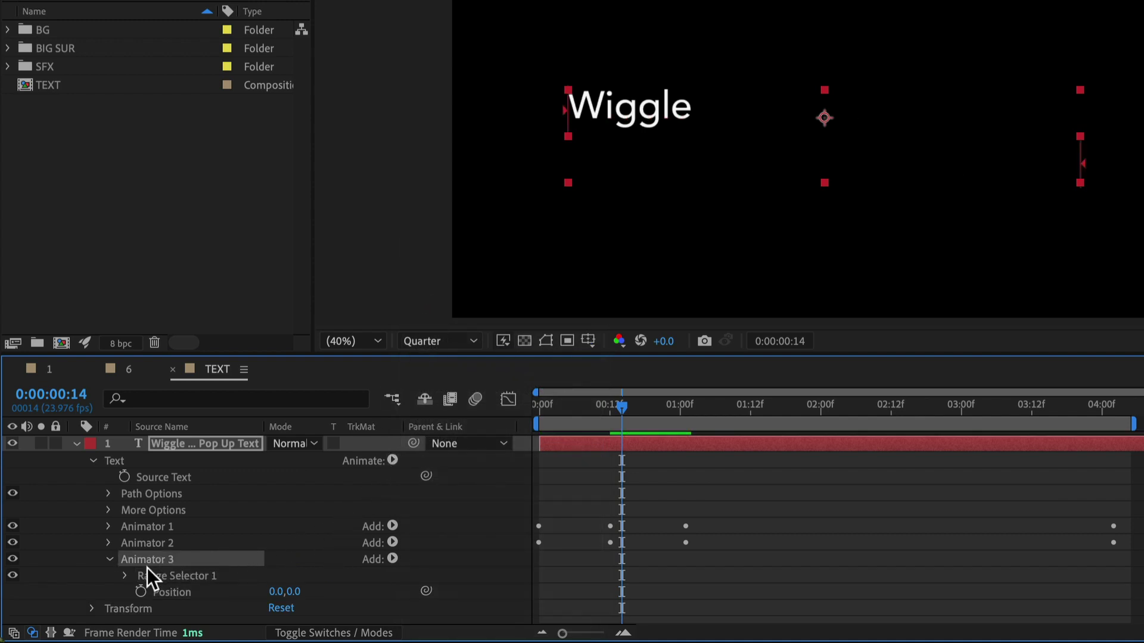
click(391, 460)
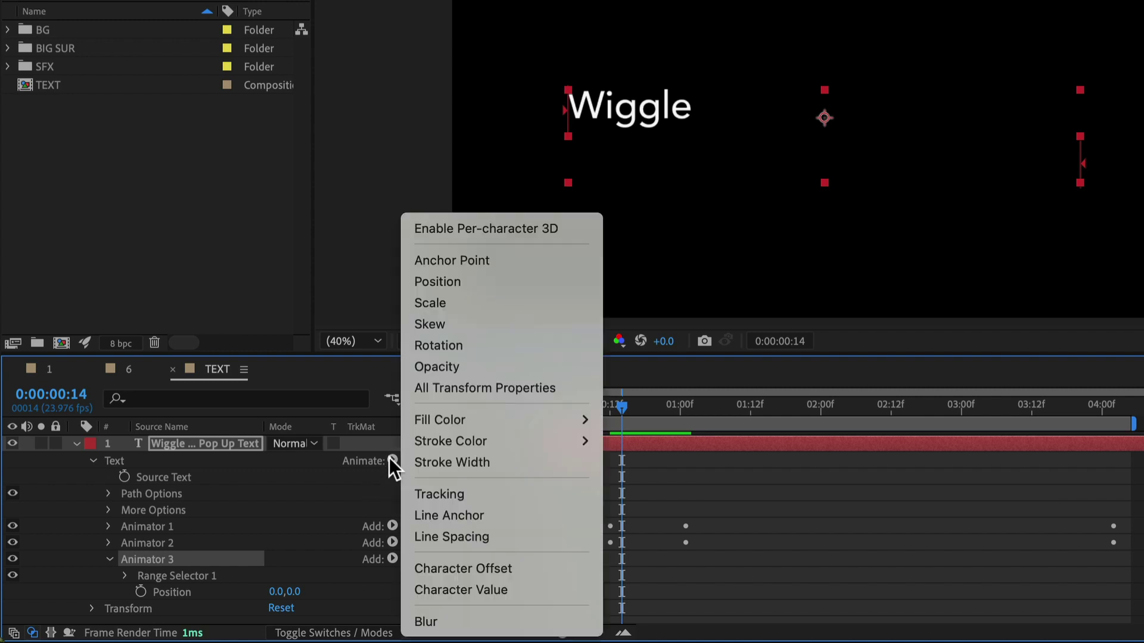
click(423, 347)
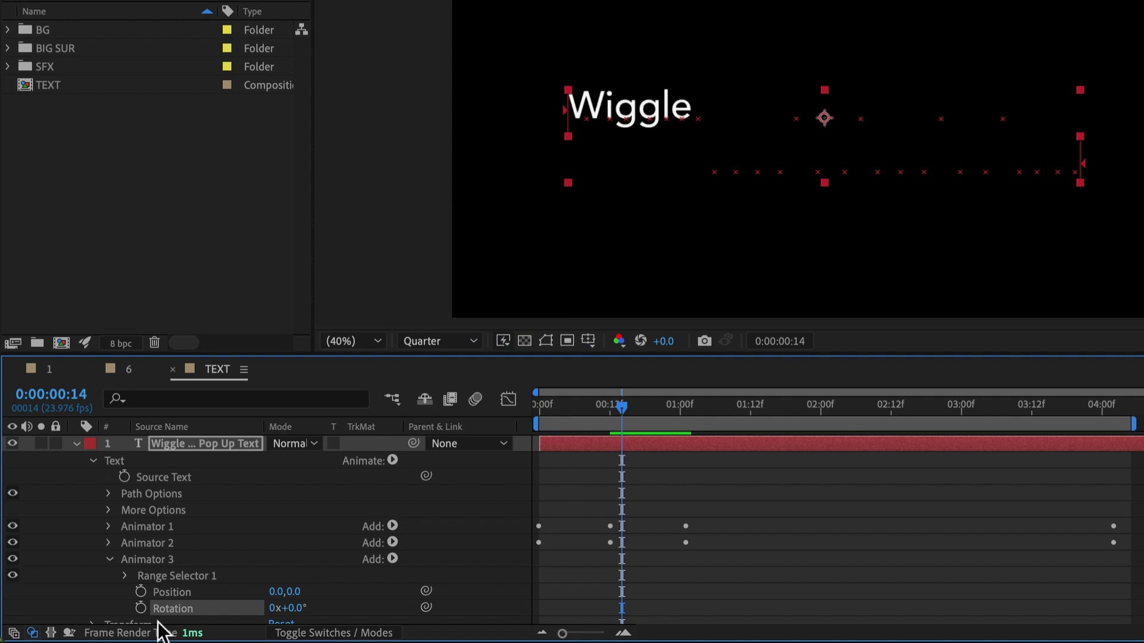
click(137, 559)
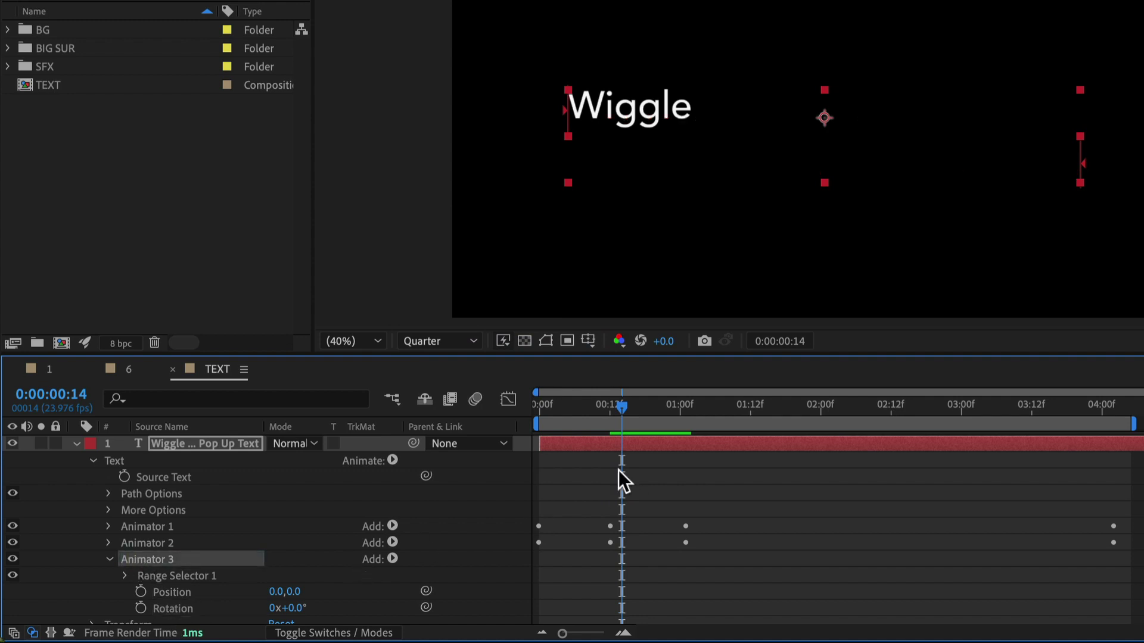
Preview a trial vertical offset, then reset Animator 3's Position to 0,0.
scroll(709, 527, down, 1)
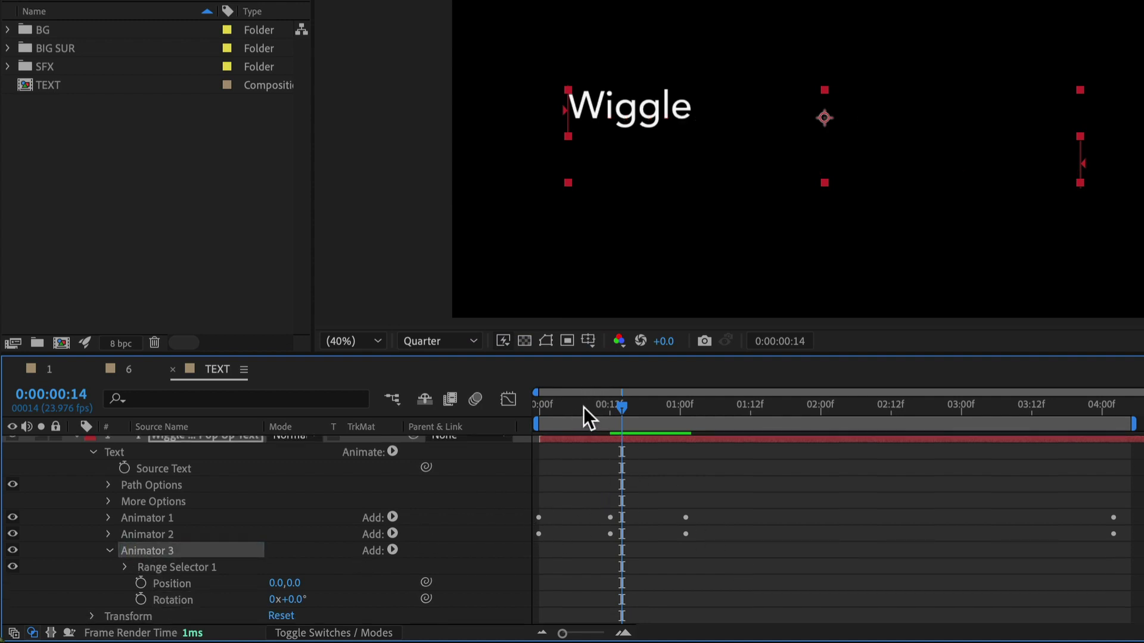
key(space)
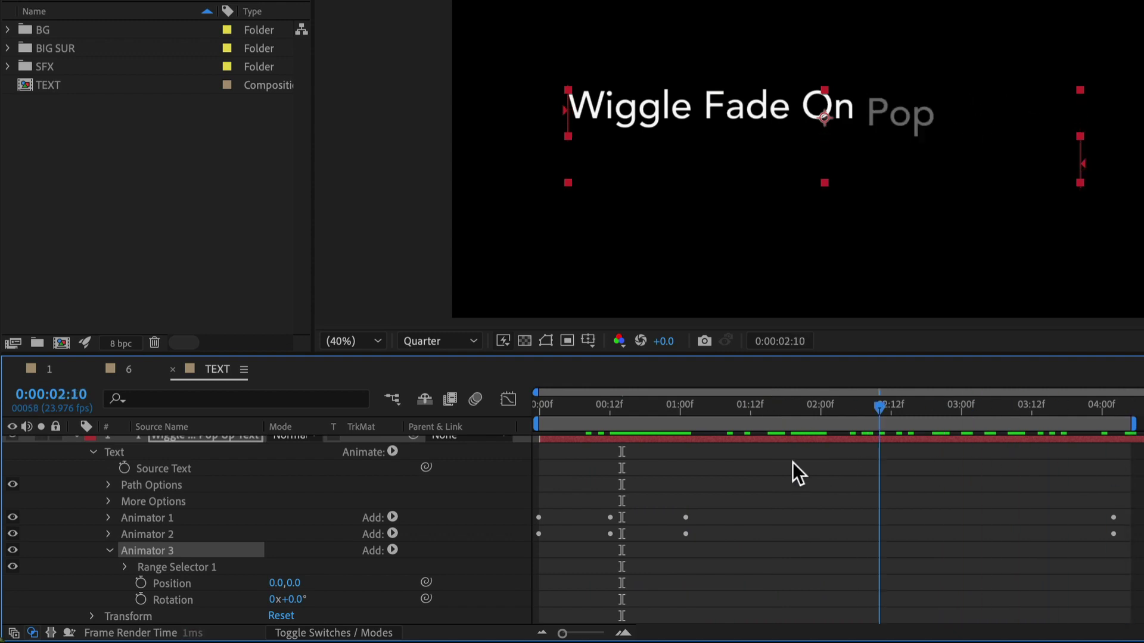
drag(929, 471, 750, 483)
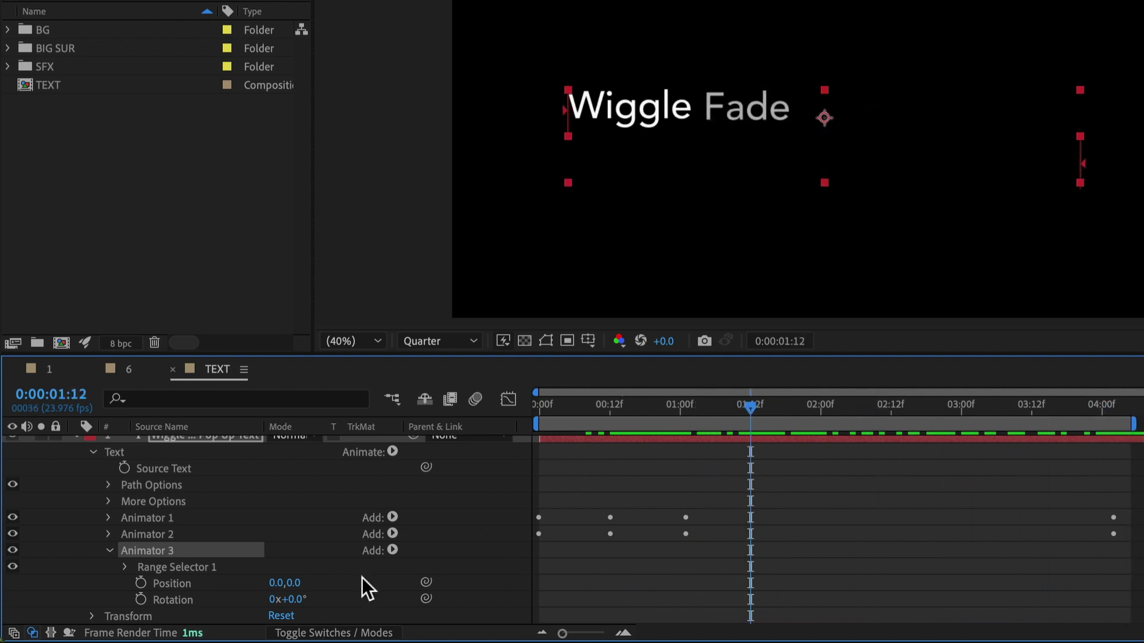
drag(302, 578, 395, 567)
drag(293, 589, 191, 584)
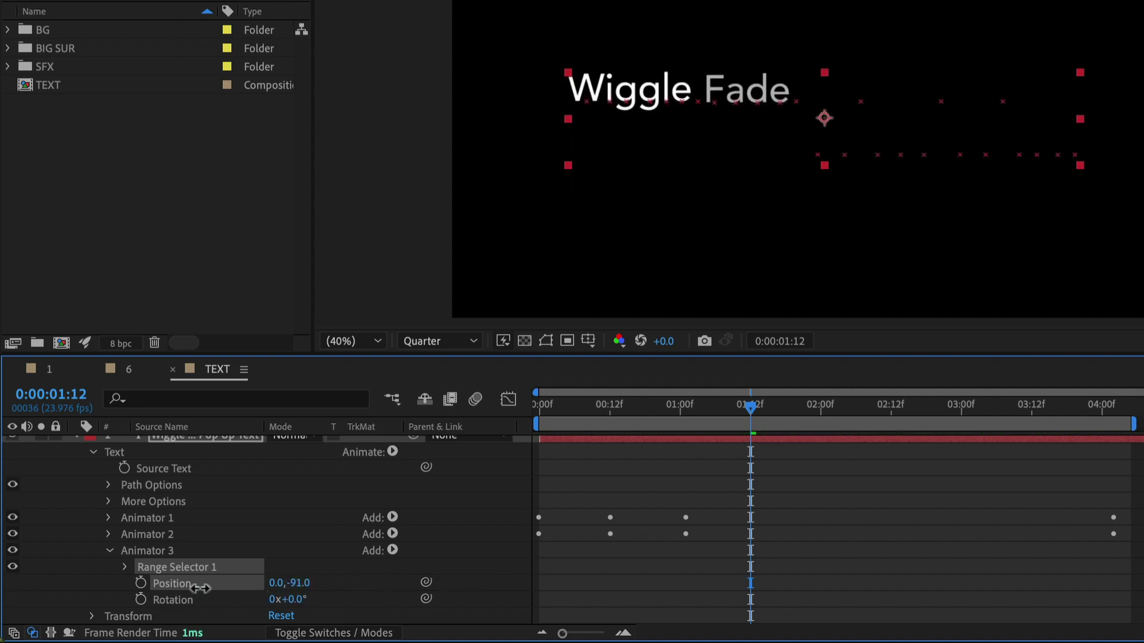
drag(787, 405, 743, 428)
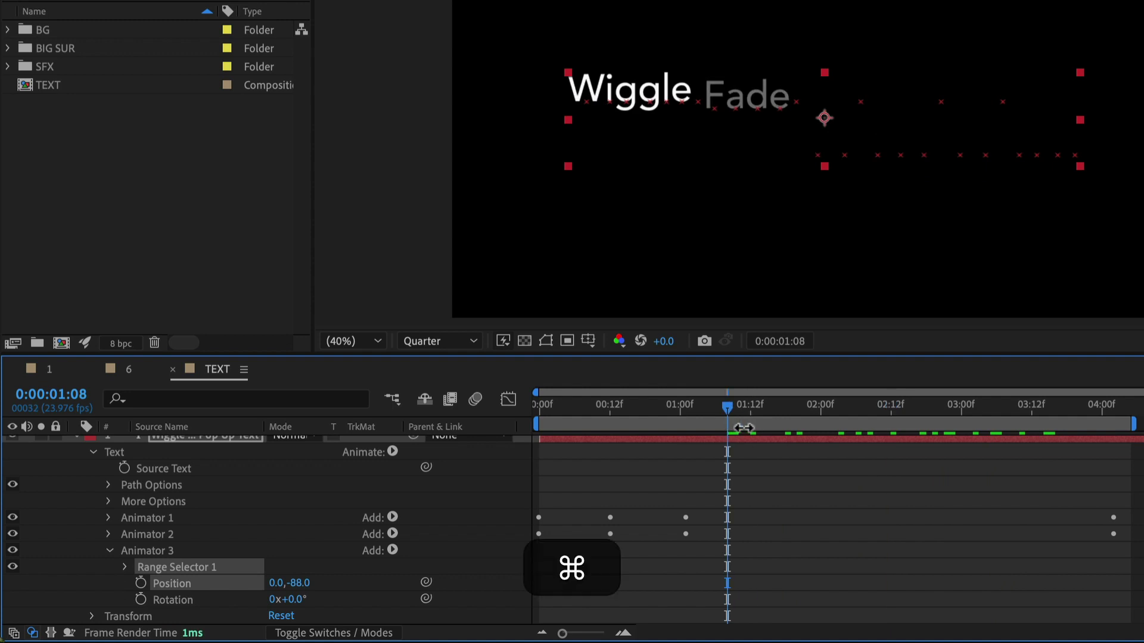
click(311, 579)
text(0)
key(Return)
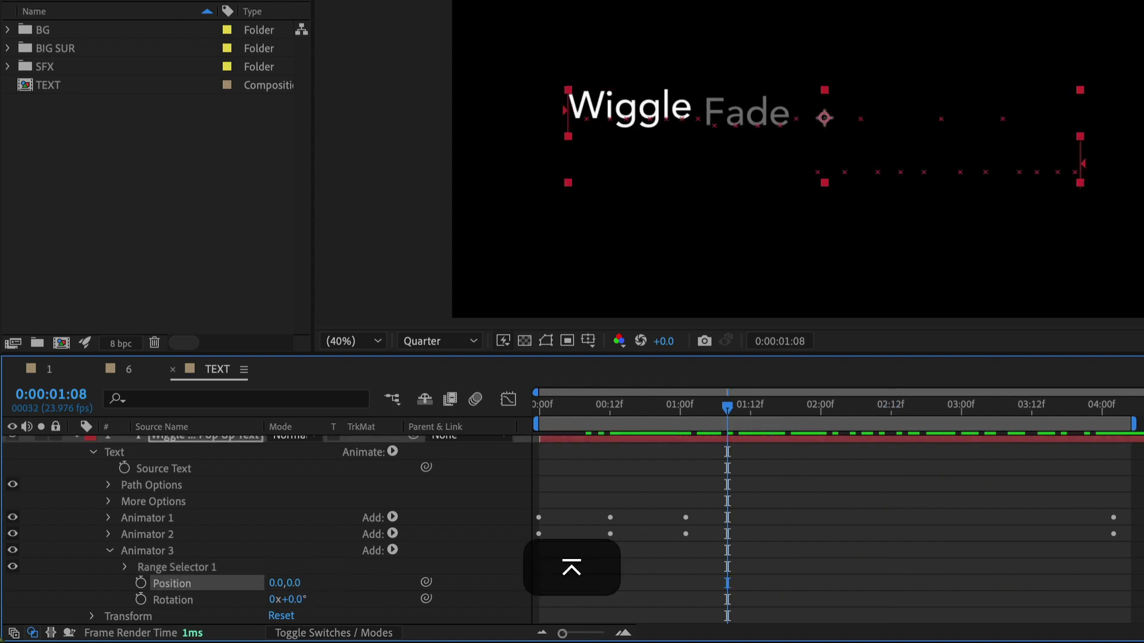
Add a Wiggly Selector to Animator 3.
click(202, 550)
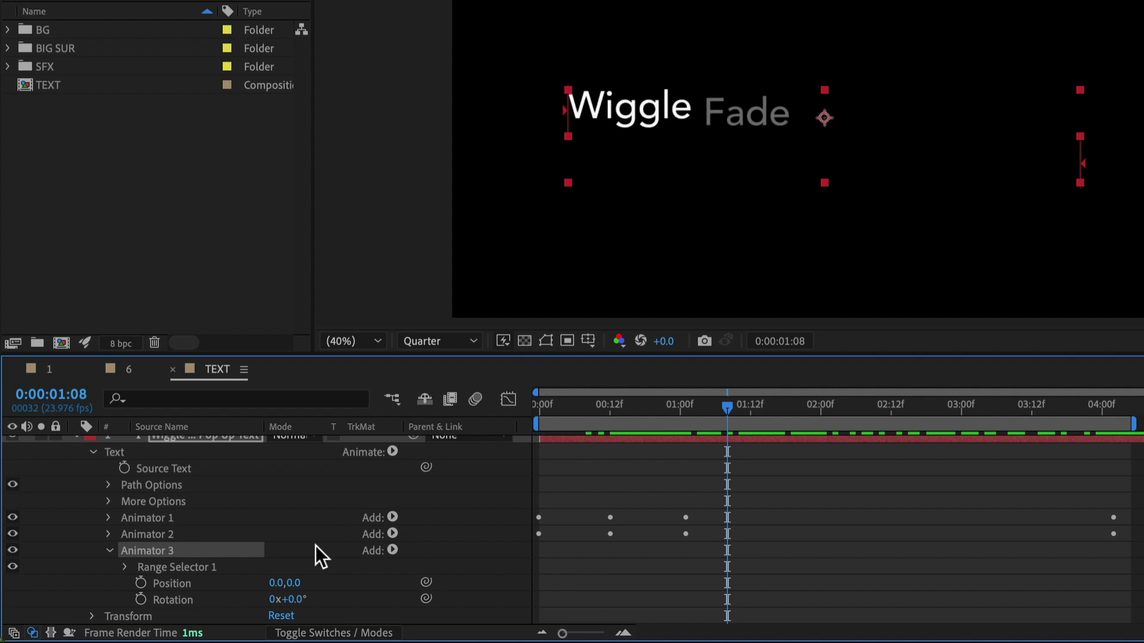
click(395, 551)
mouse_move(406, 574)
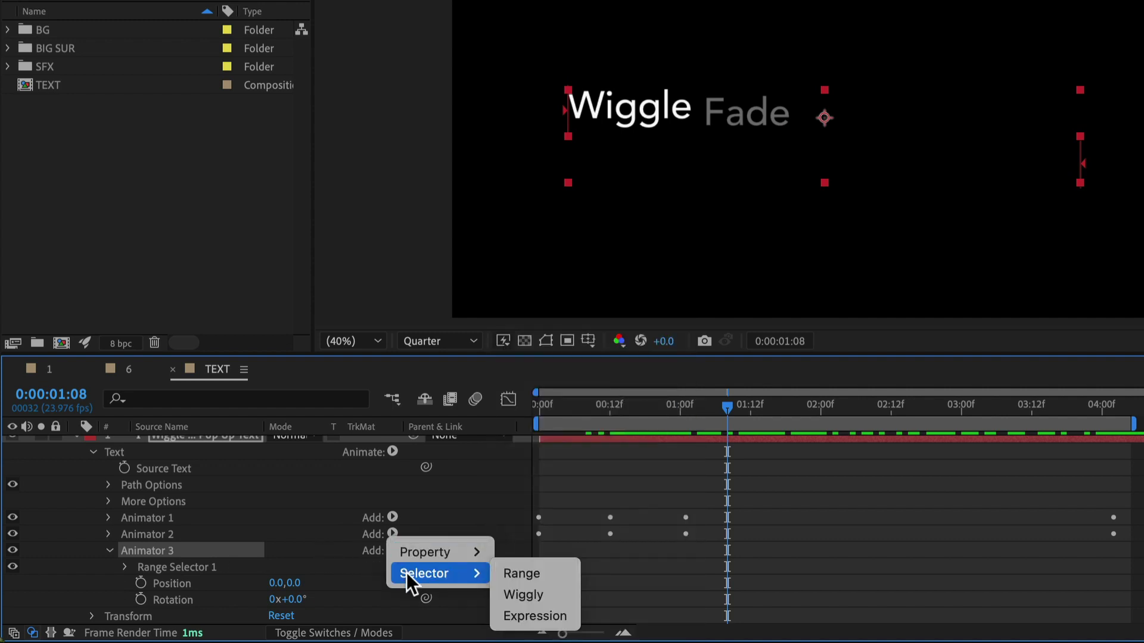
click(509, 592)
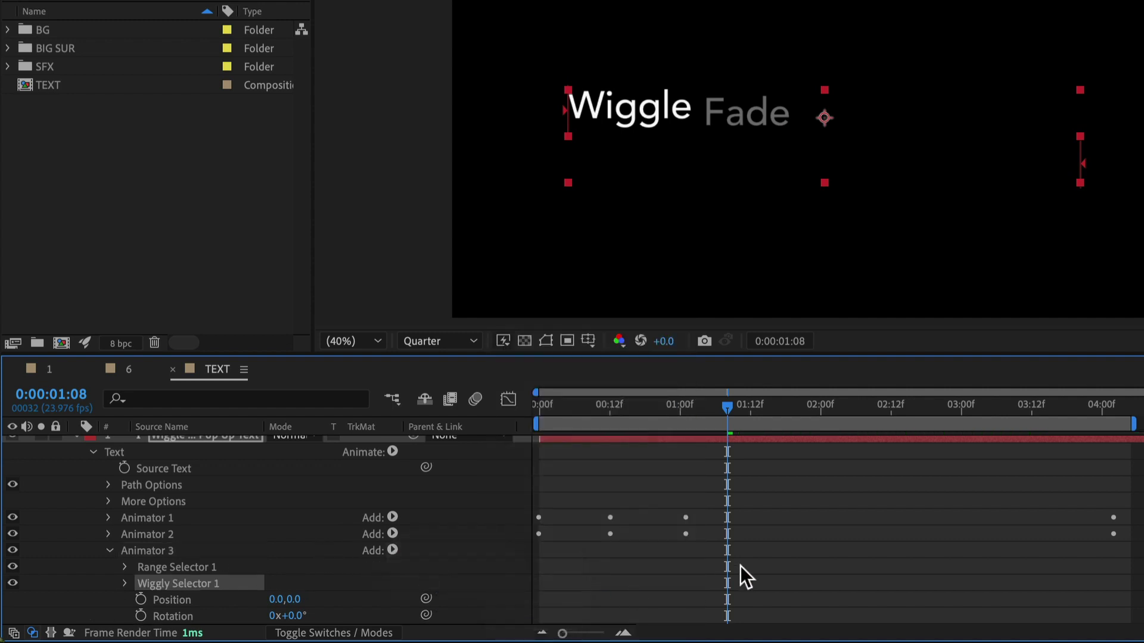
scroll(807, 525, down, 1)
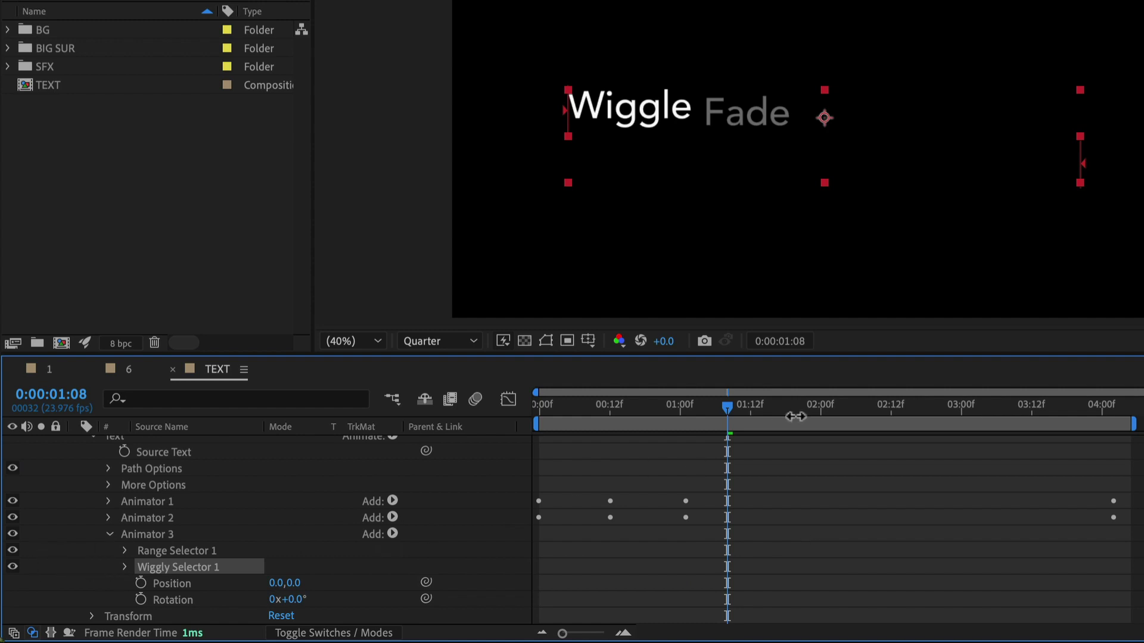
drag(796, 416, 979, 413)
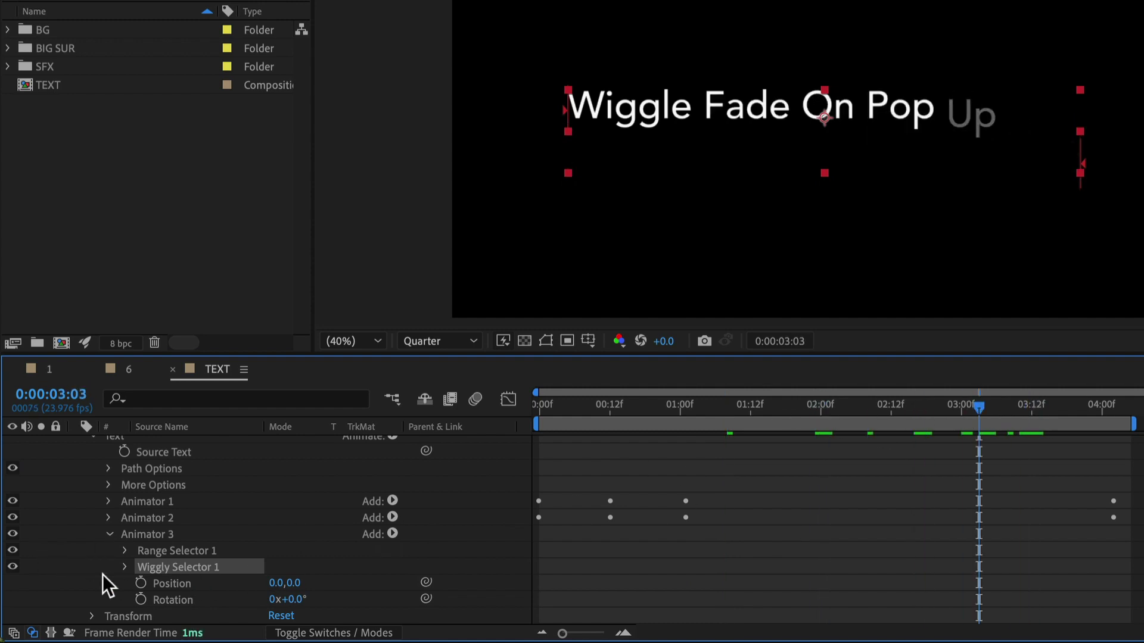
click(123, 566)
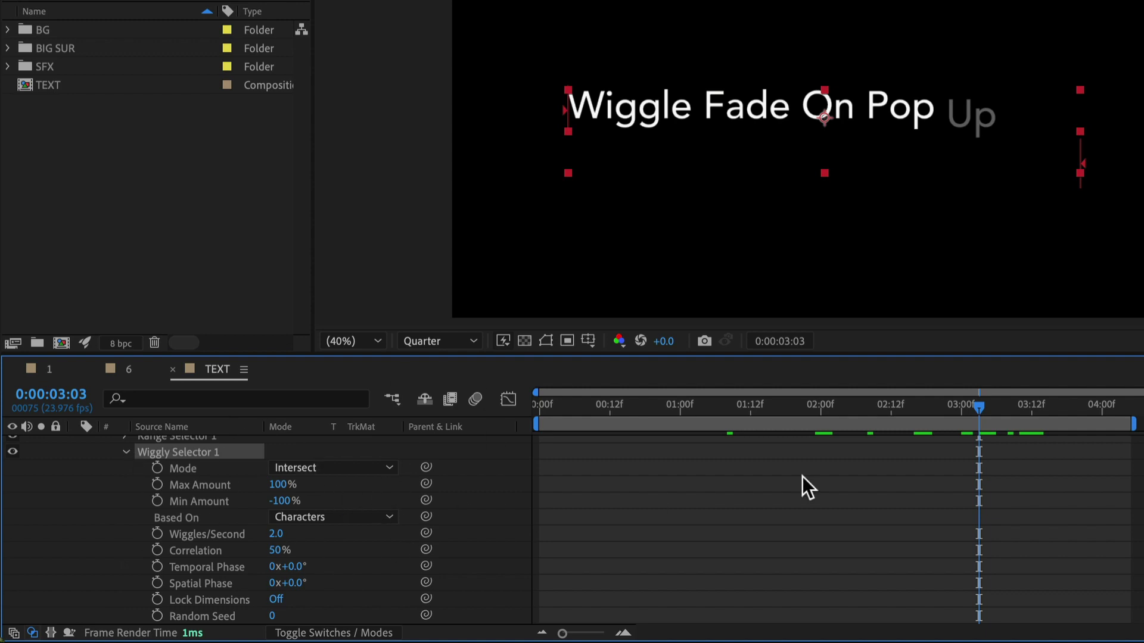
click(126, 453)
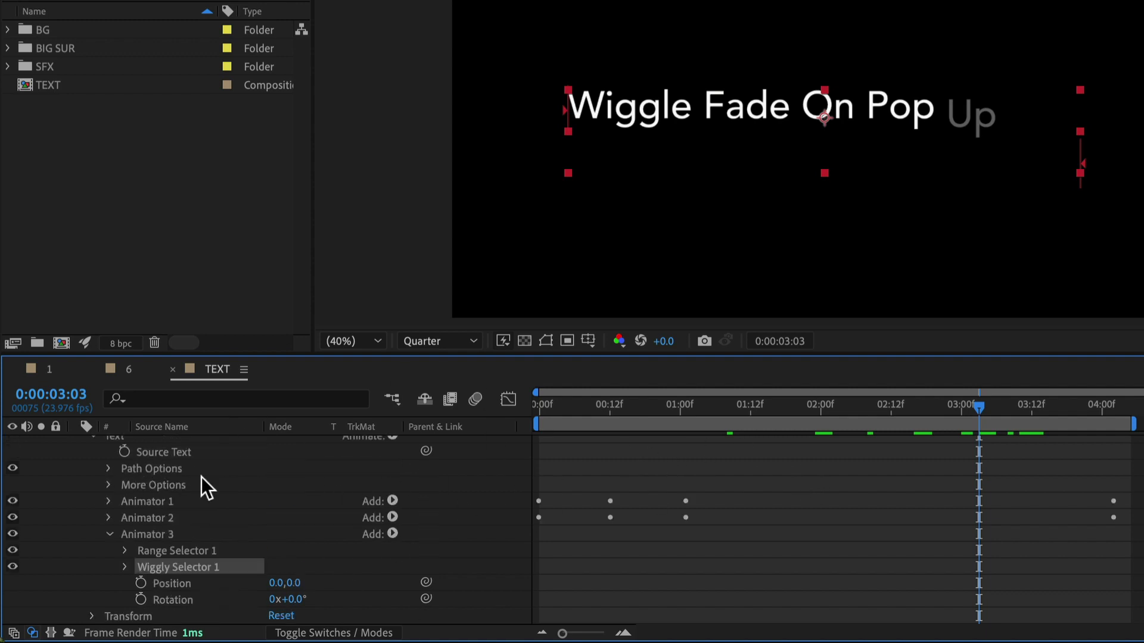
Set Animator 3's Position to 0,10 and Rotation to 28°.
drag(296, 582, 310, 580)
click(306, 586)
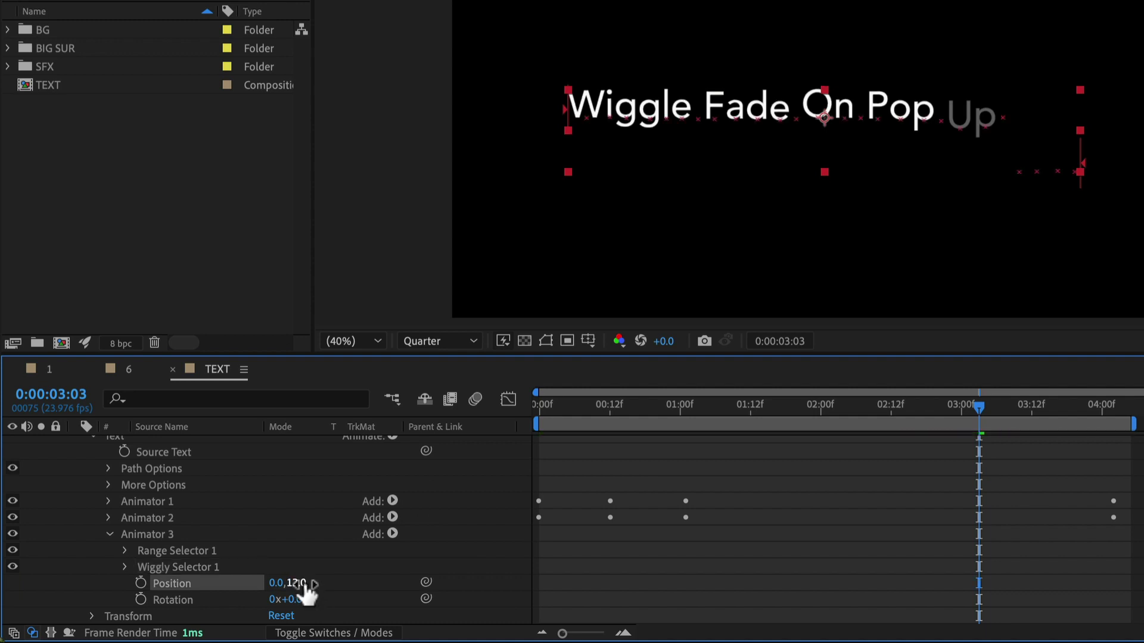
text(10)
key(Return)
drag(298, 602, 314, 601)
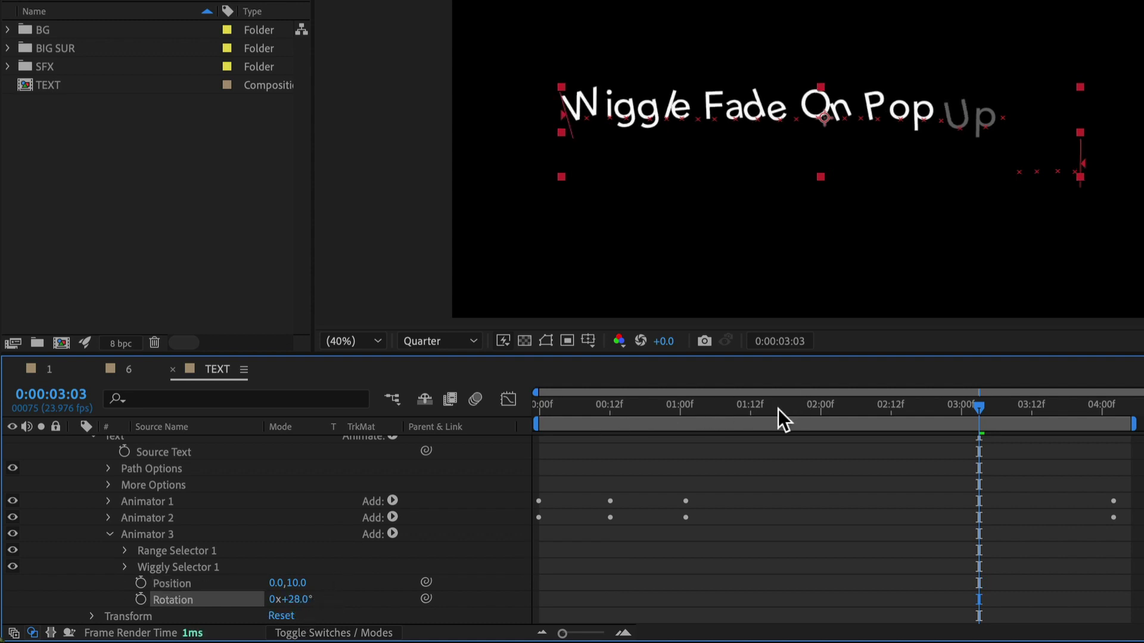
drag(778, 409, 691, 409)
Preview the wiggle, try a larger vertical offset of 69, and preview again.
key(space)
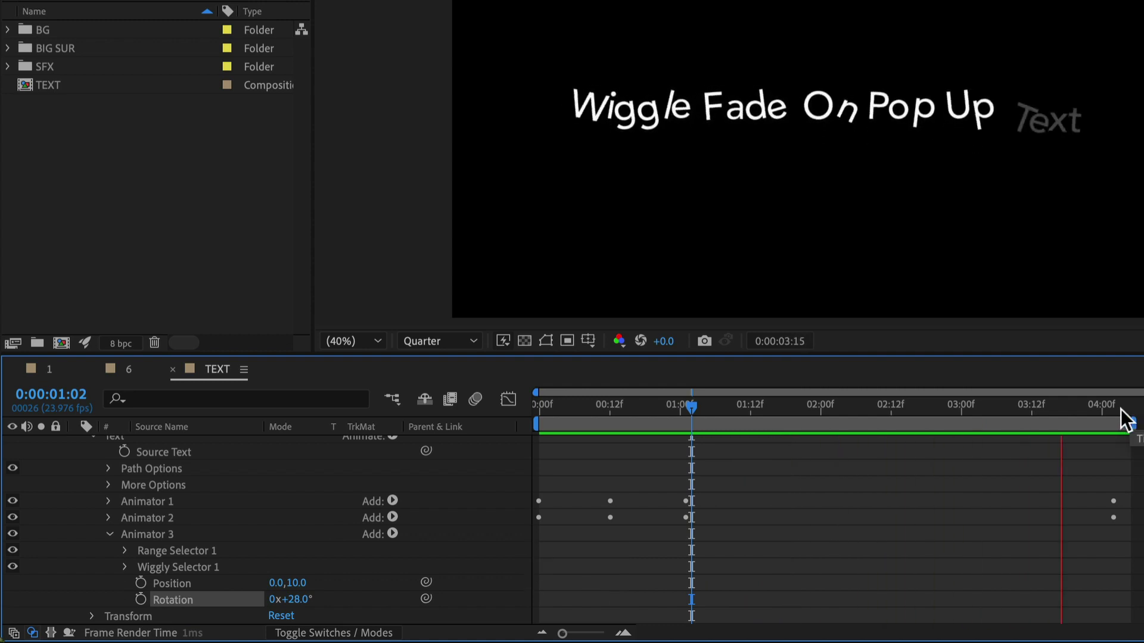
key(space)
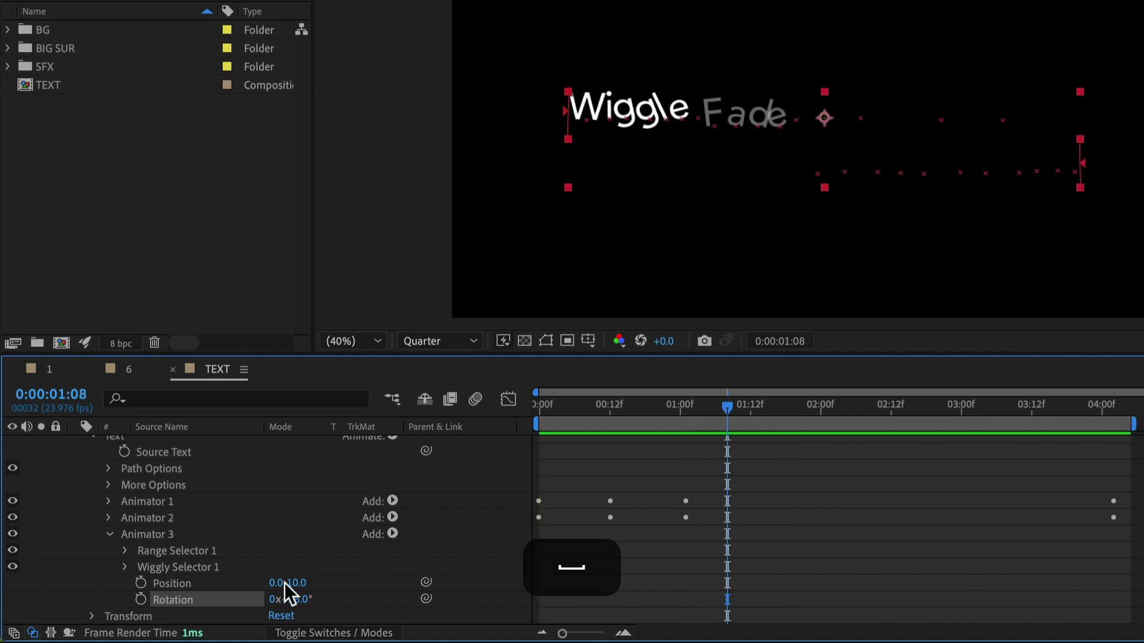
drag(295, 583, 361, 581)
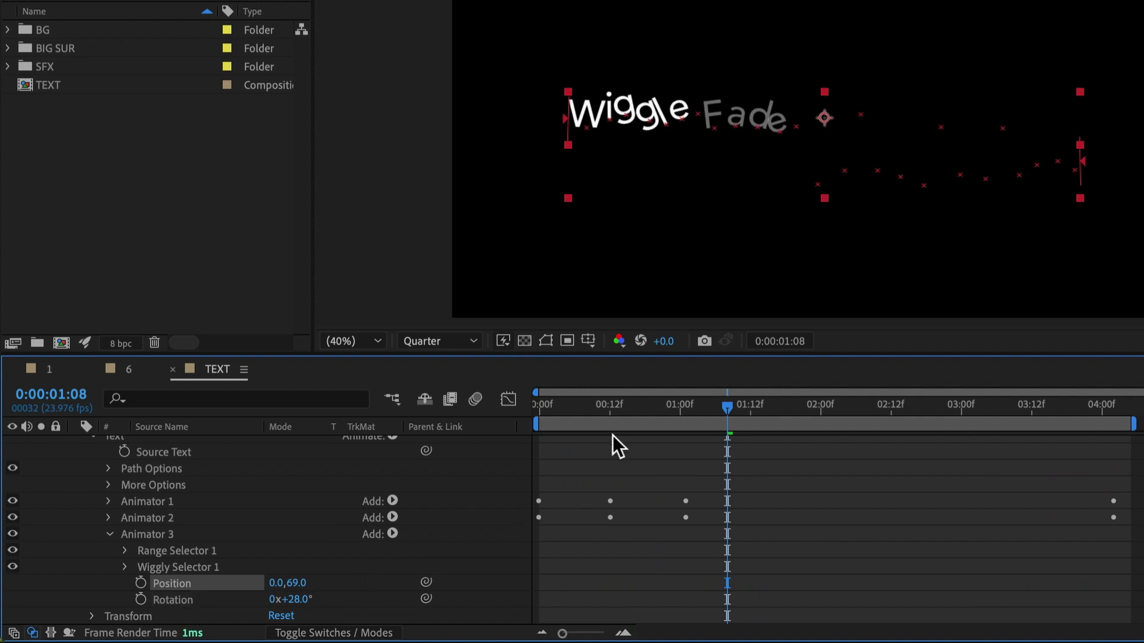
click(635, 404)
key(space)
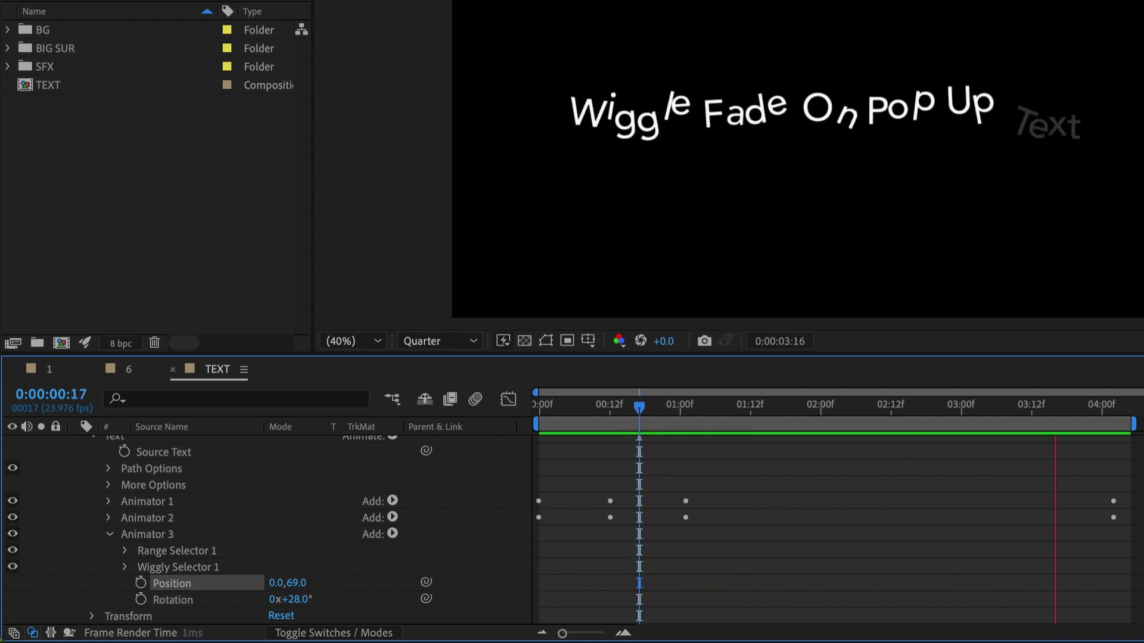
key(space)
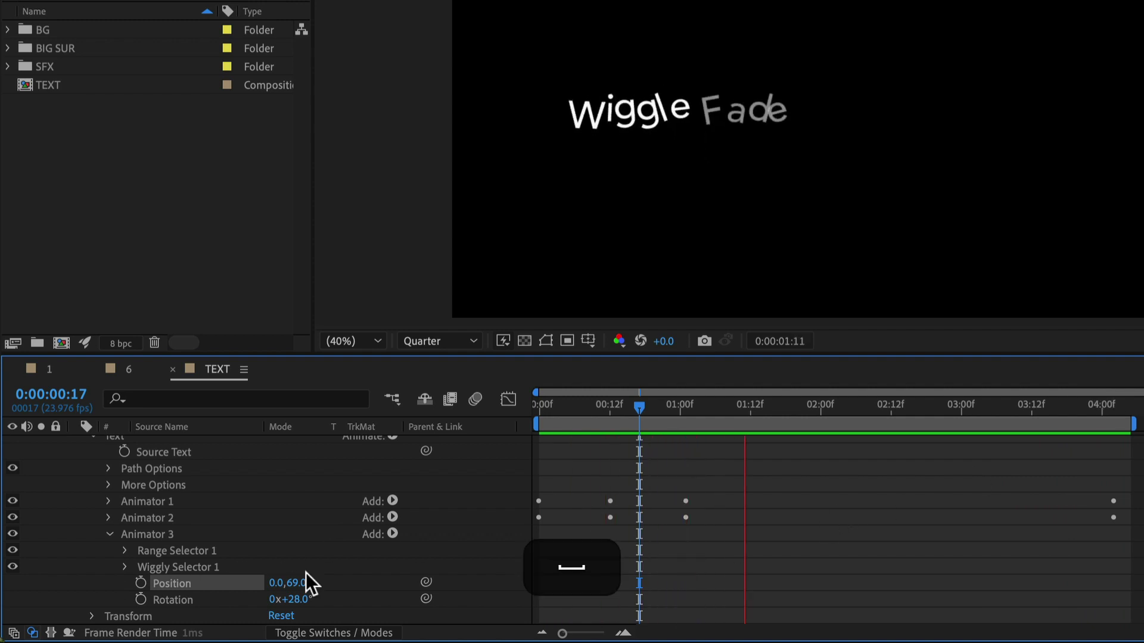
Reduce the vertical offset to 5 and Rotation to 1°, then preview.
text(5)
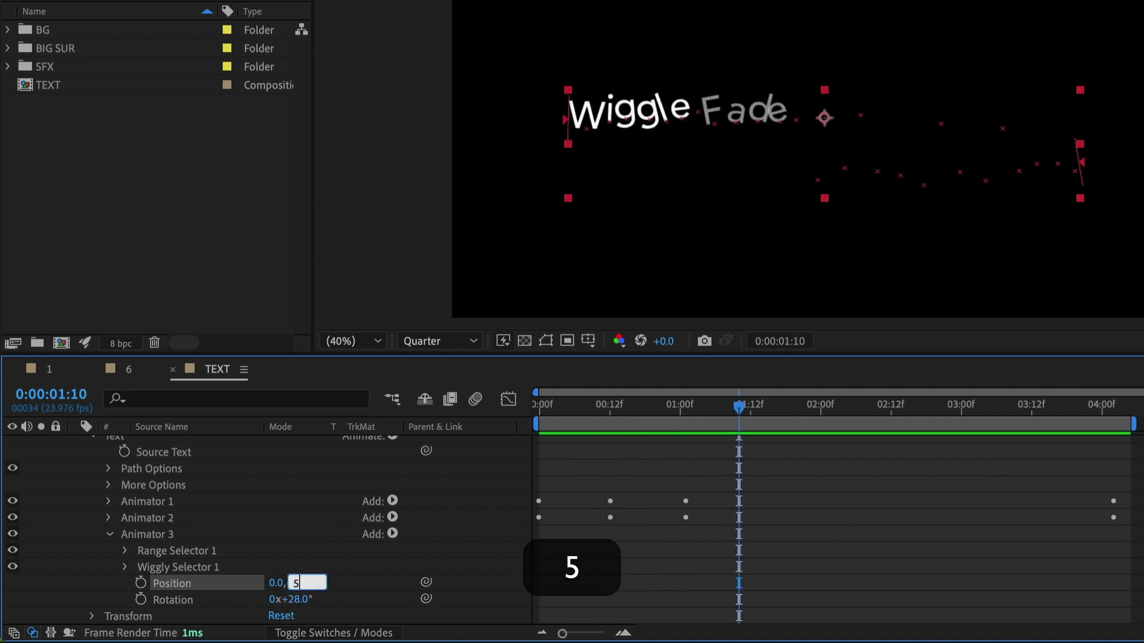
click(306, 609)
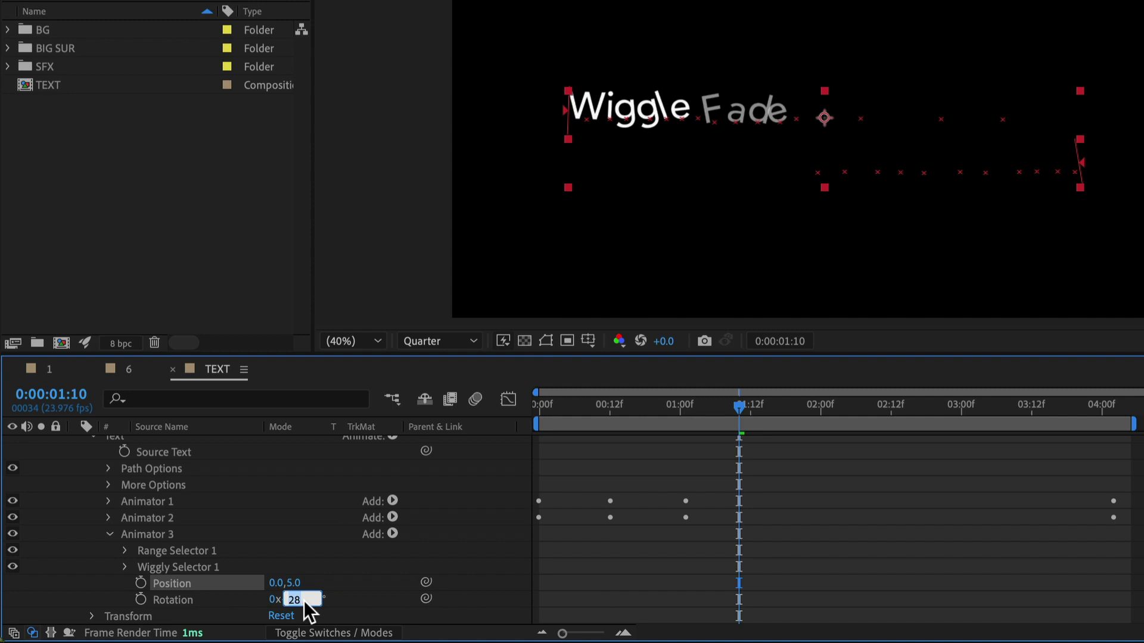
key(Return)
click(876, 559)
key(space)
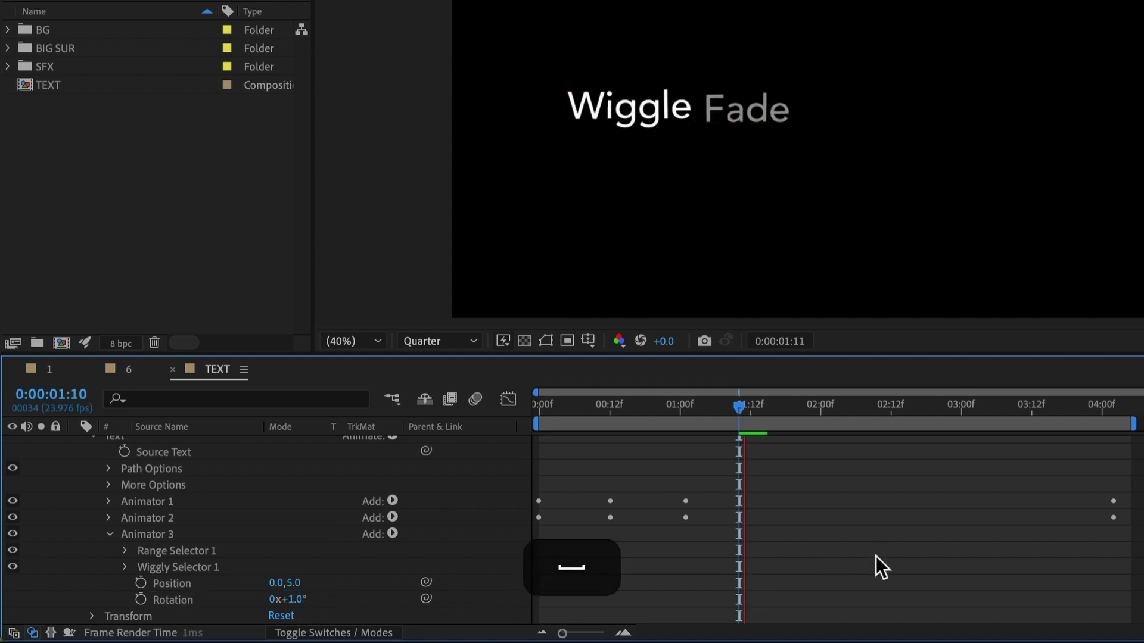
key(space)
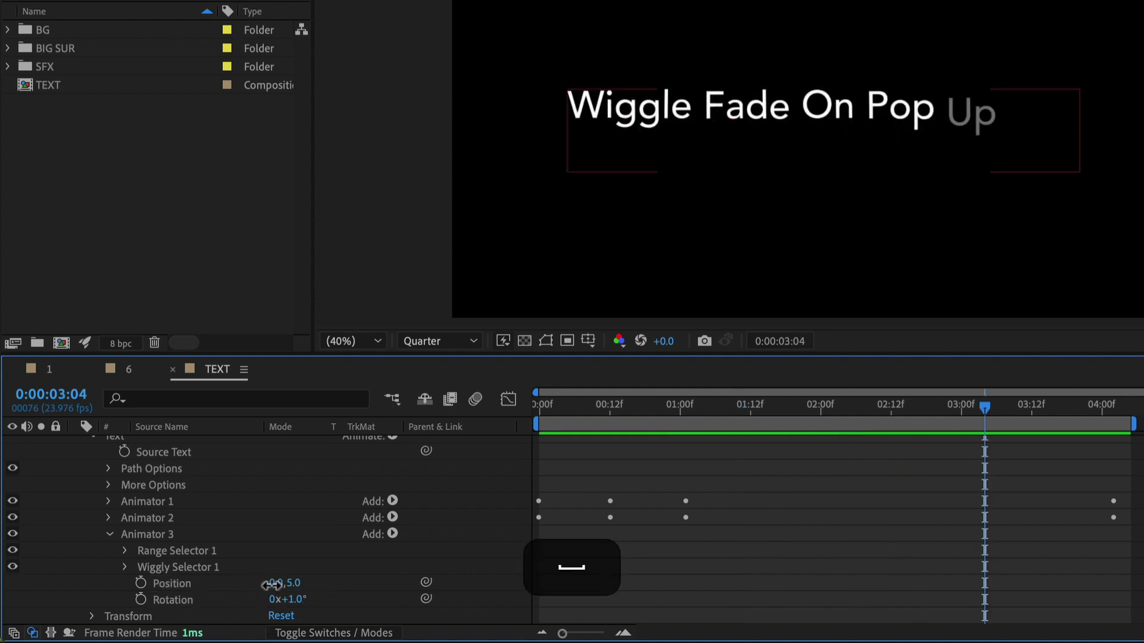
Set the horizontal Position offset to 5 and preview from about 1:03.
click(276, 583)
text(5)
key(Return)
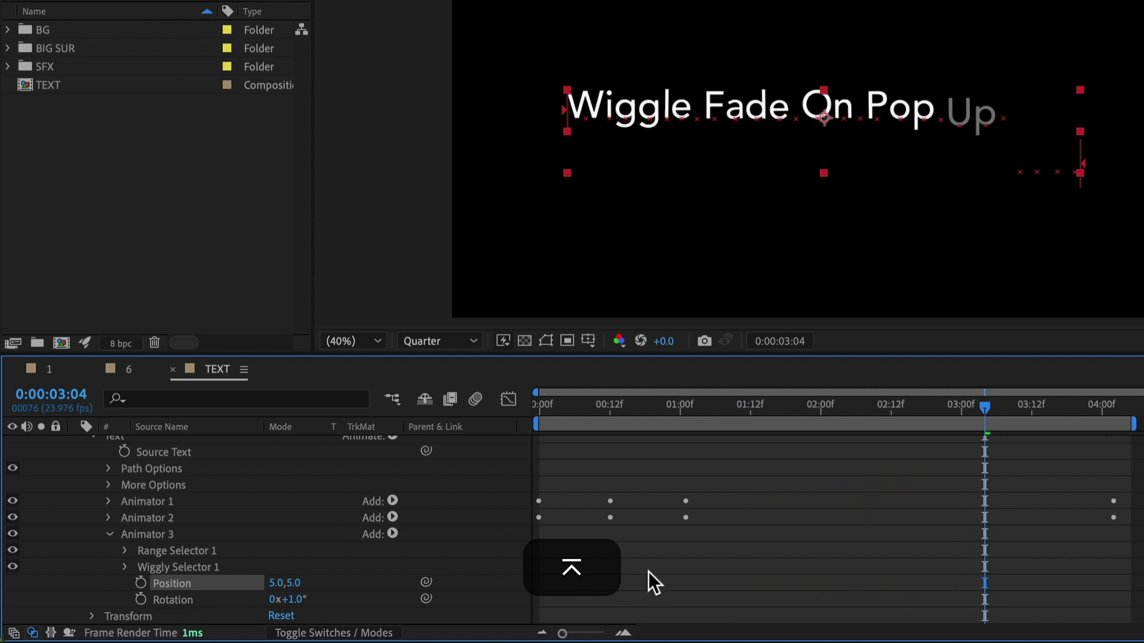
click(696, 409)
key(space)
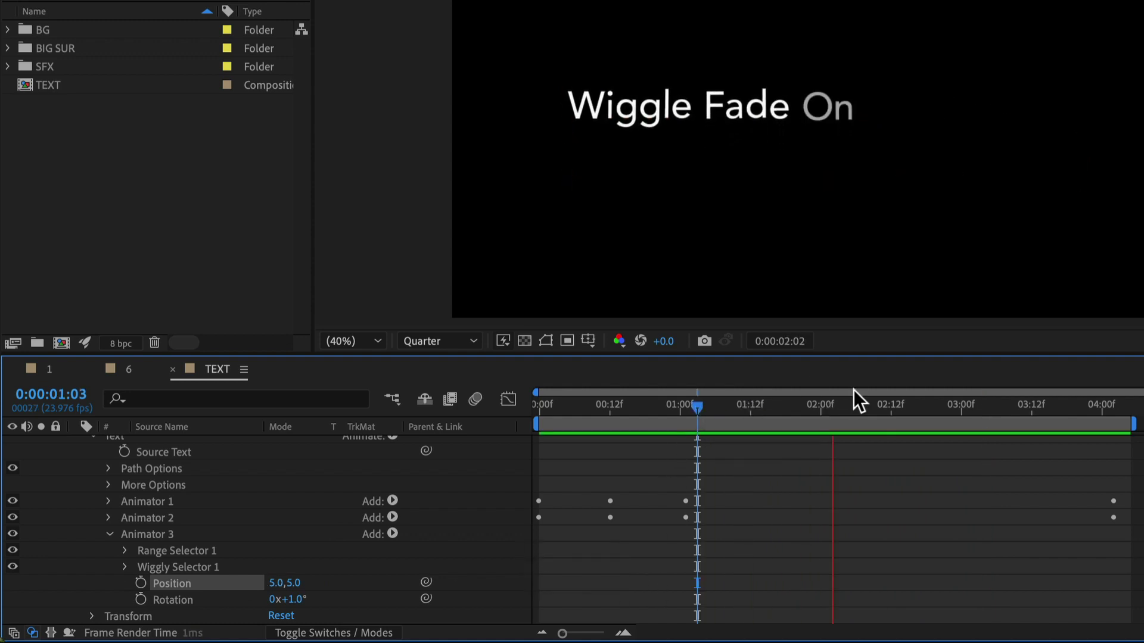
key(space)
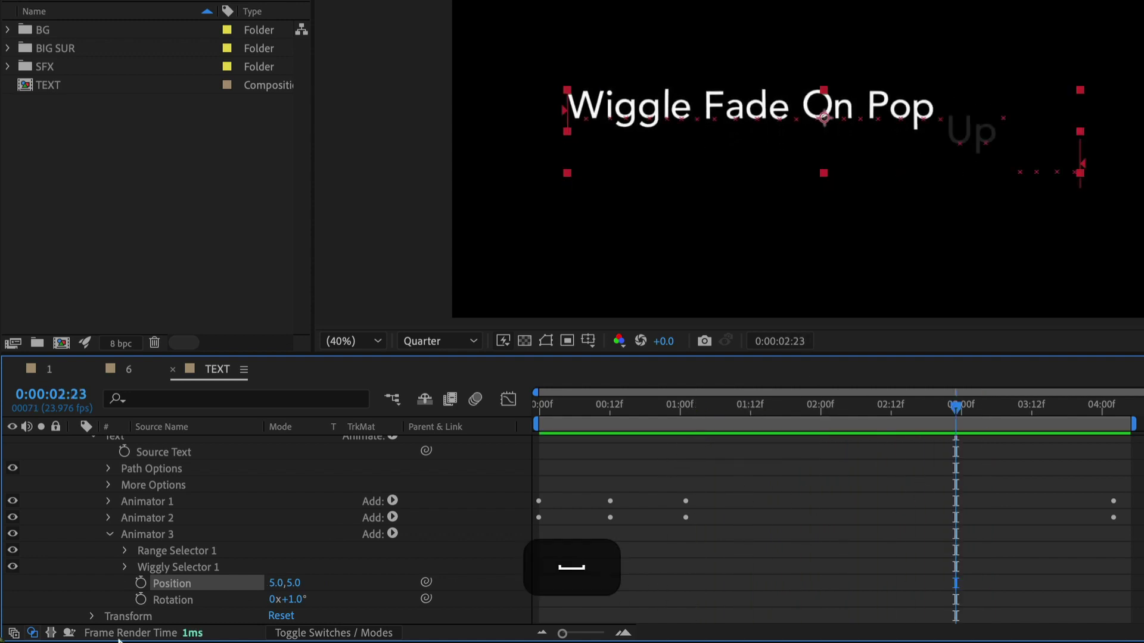
Set Wiggly Selector 1 to 5 wiggles per second and preview the faster jitter.
click(124, 564)
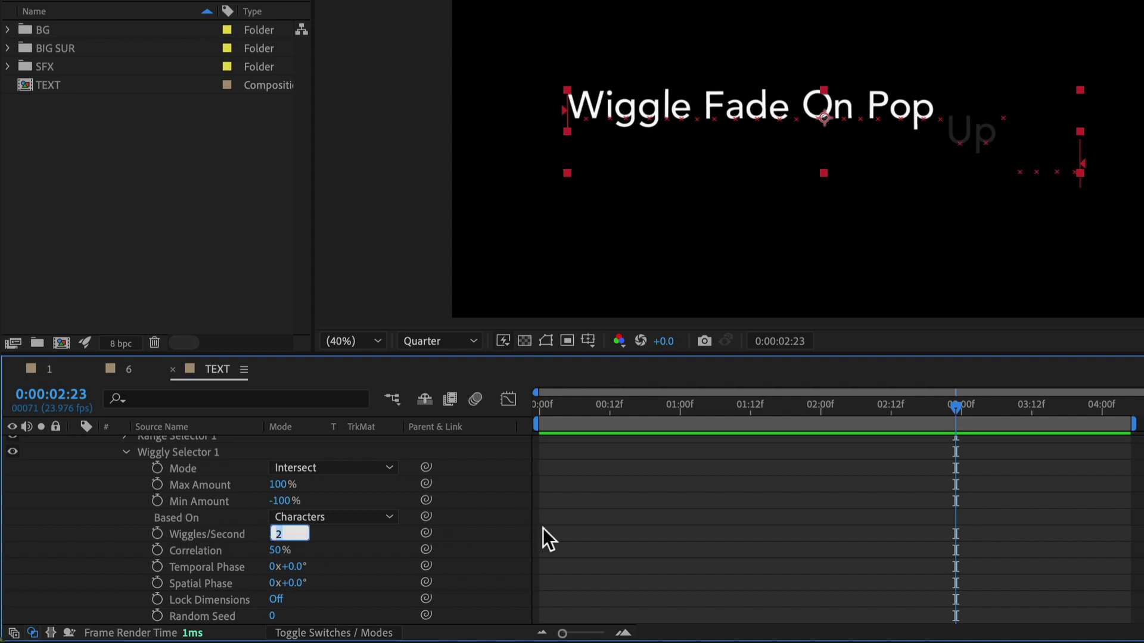
text(5)
key(Return)
key(space)
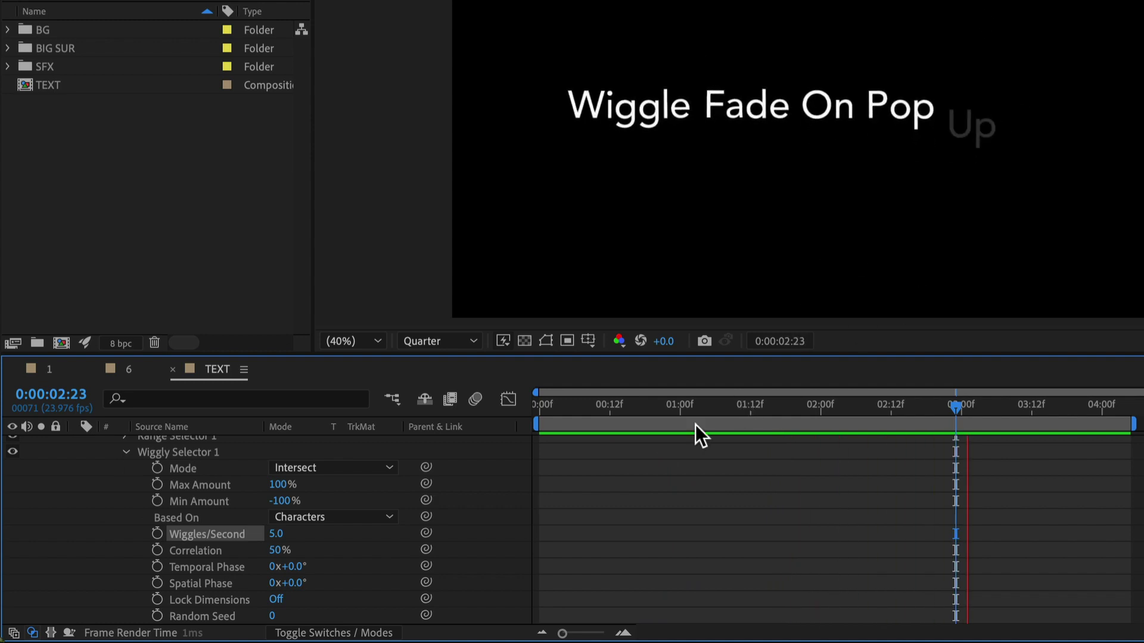
click(127, 452)
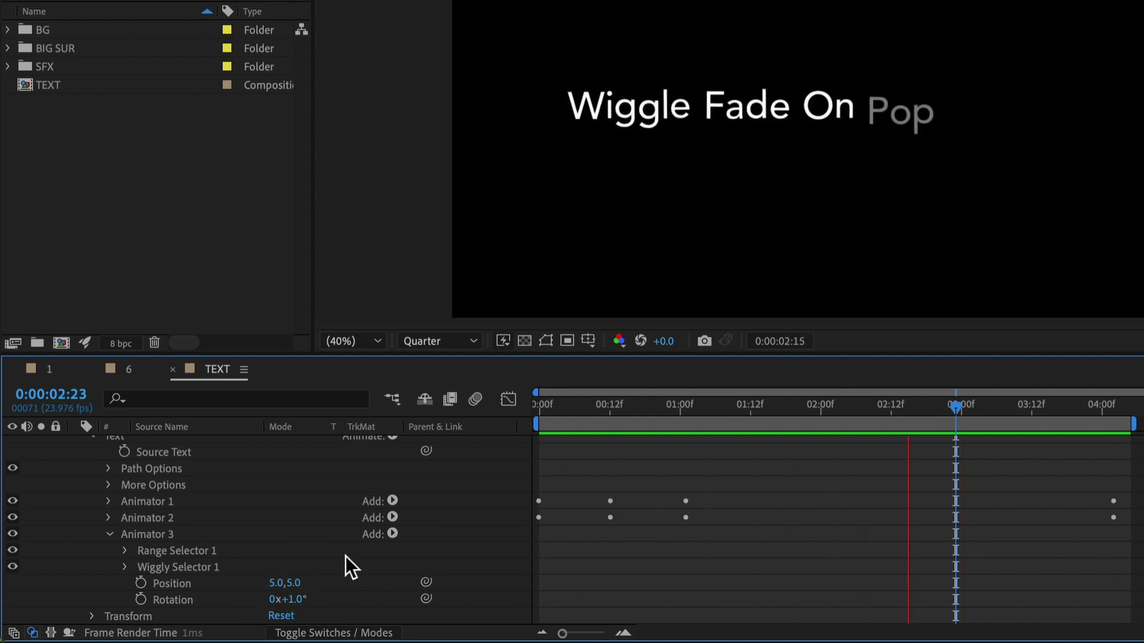
click(123, 567)
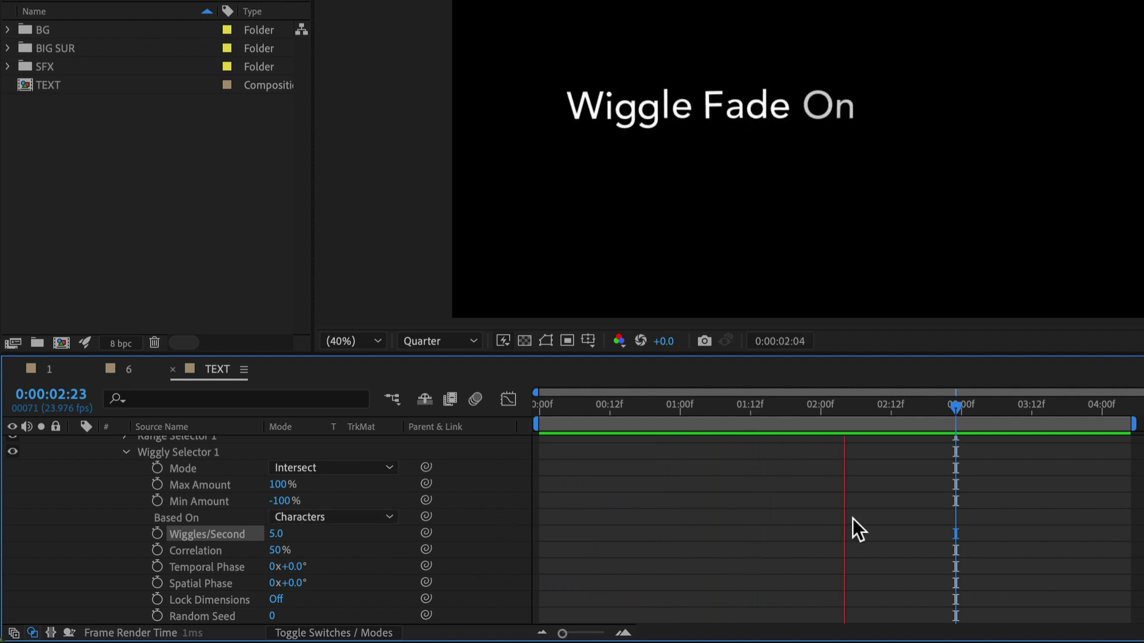
scroll(703, 504, up, 3)
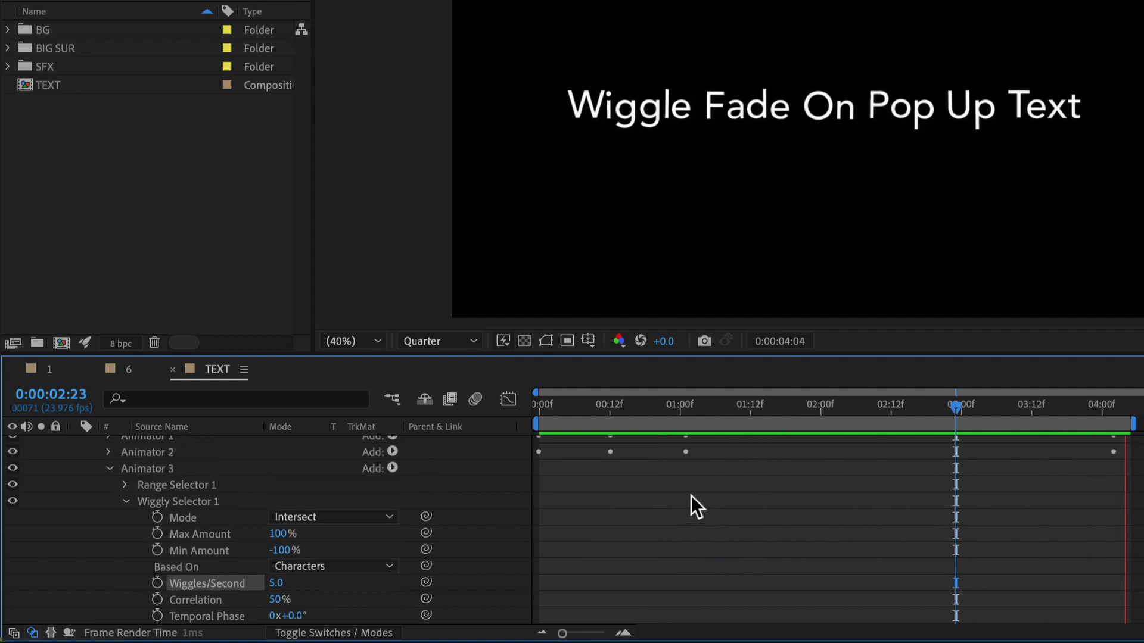
click(126, 501)
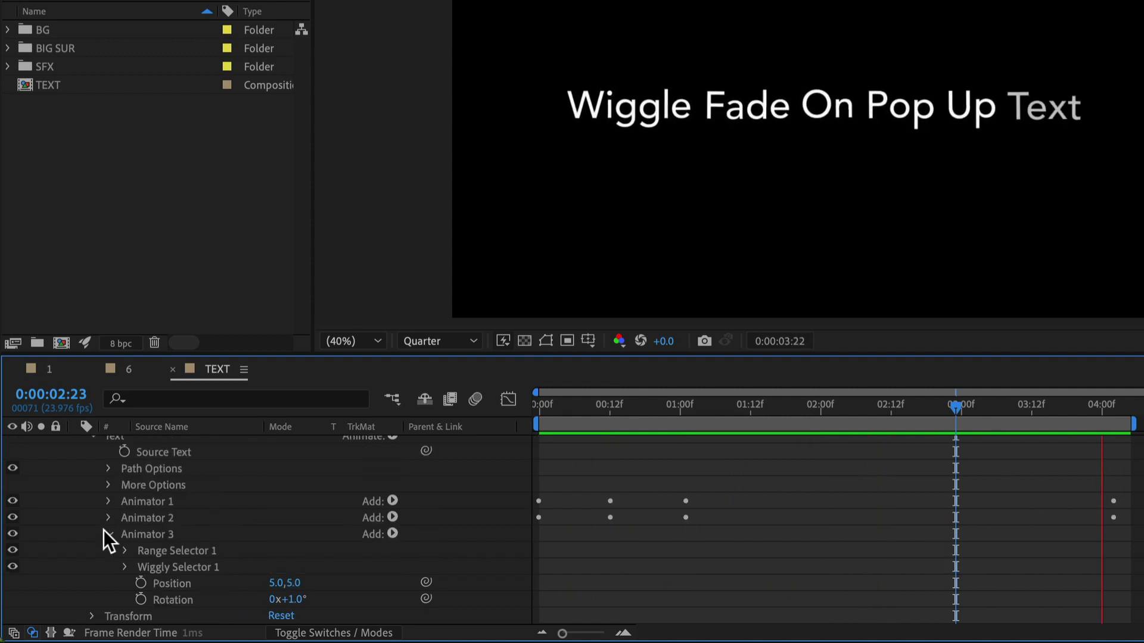
Search Effects & Presets for 'glow' and apply Glow to the text layer.
click(107, 533)
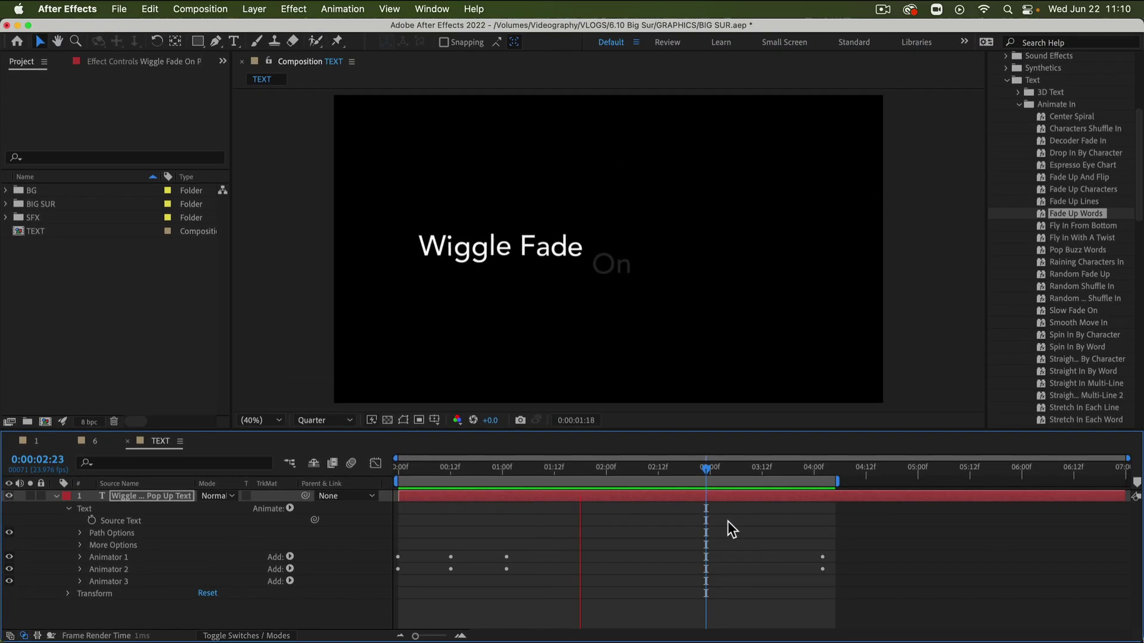
click(1060, 145)
text(glow)
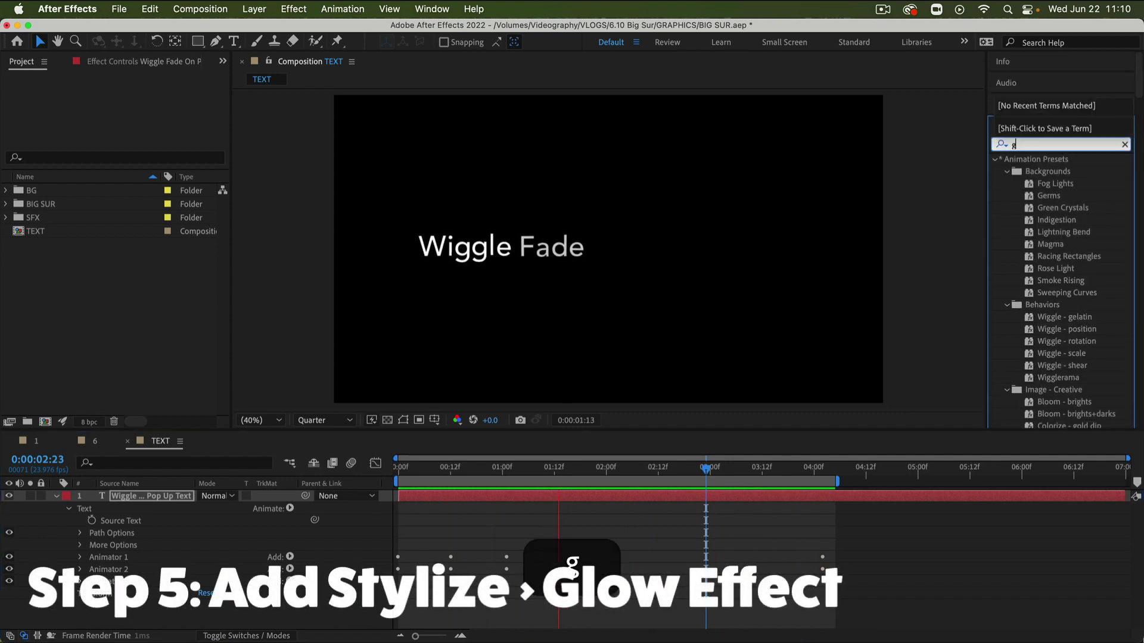
click(1006, 171)
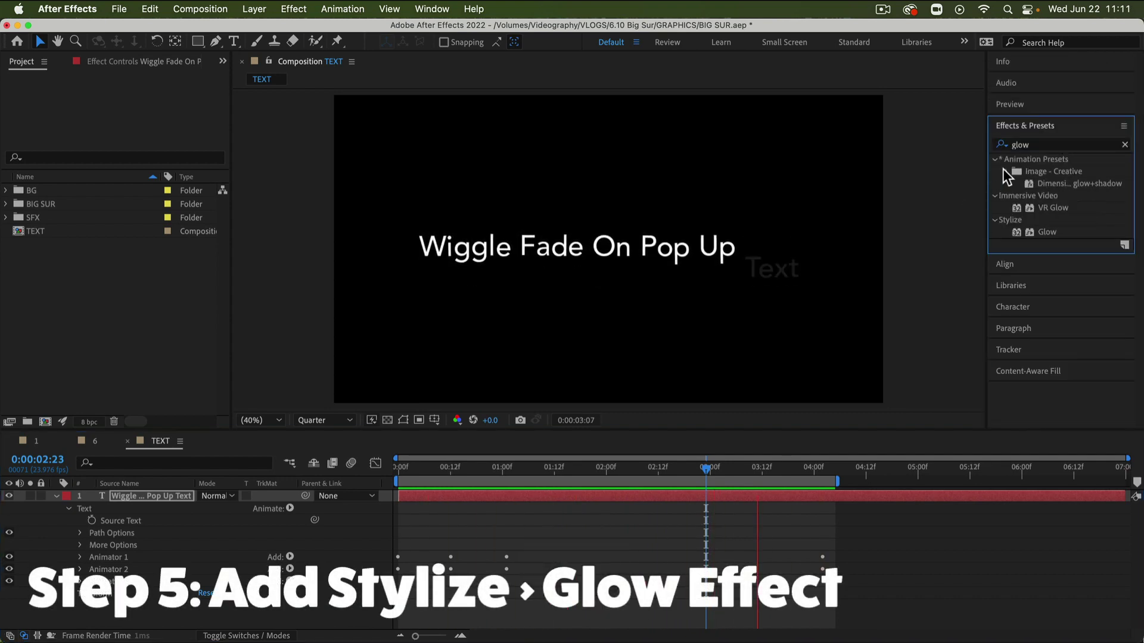
click(1006, 171)
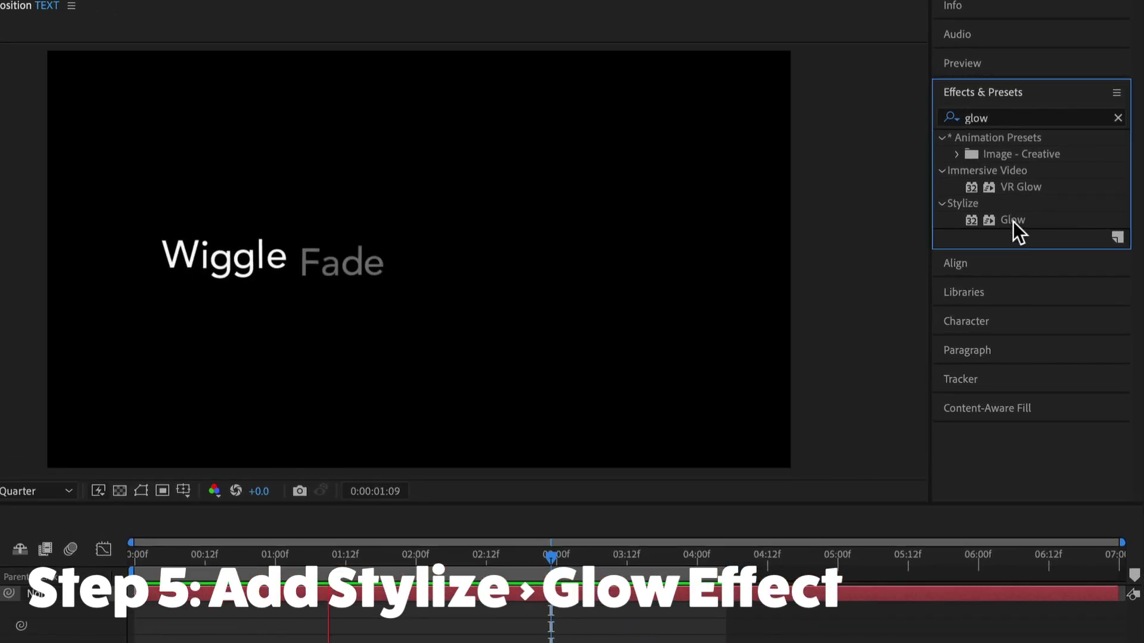
click(1013, 221)
drag(1021, 220, 363, 598)
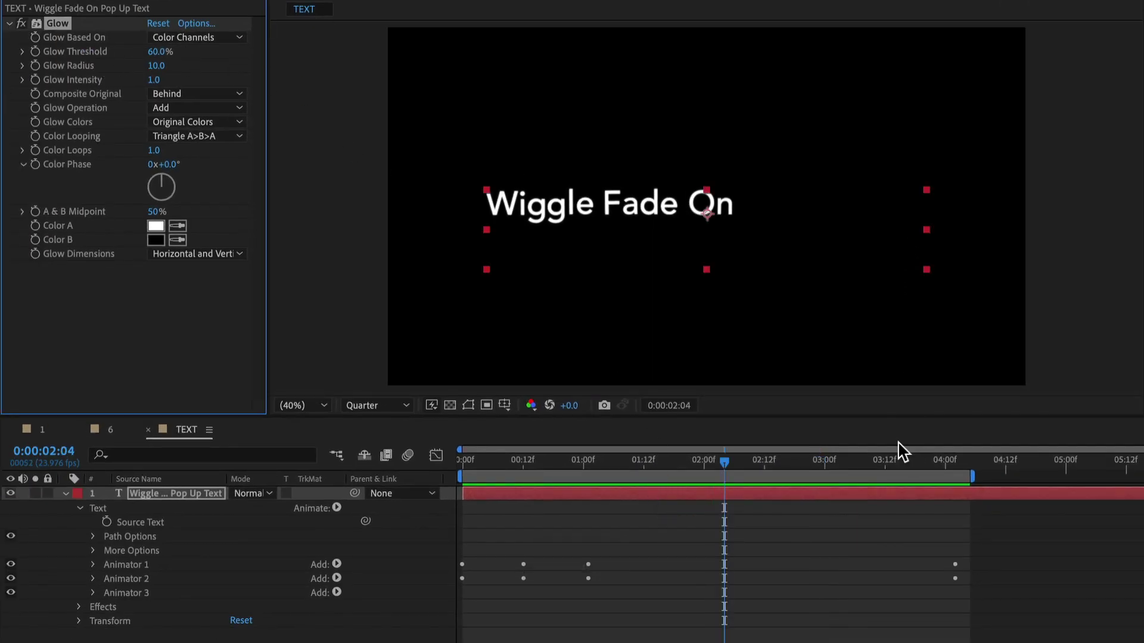
Set the Glow Intensity to 10.
click(887, 461)
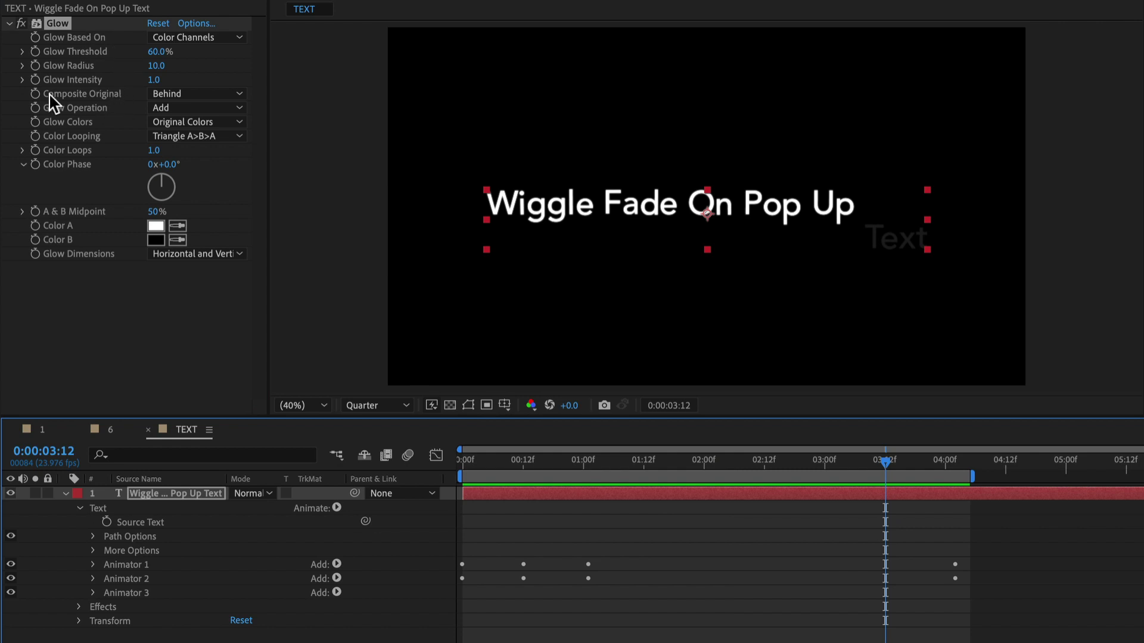
drag(151, 80, 174, 79)
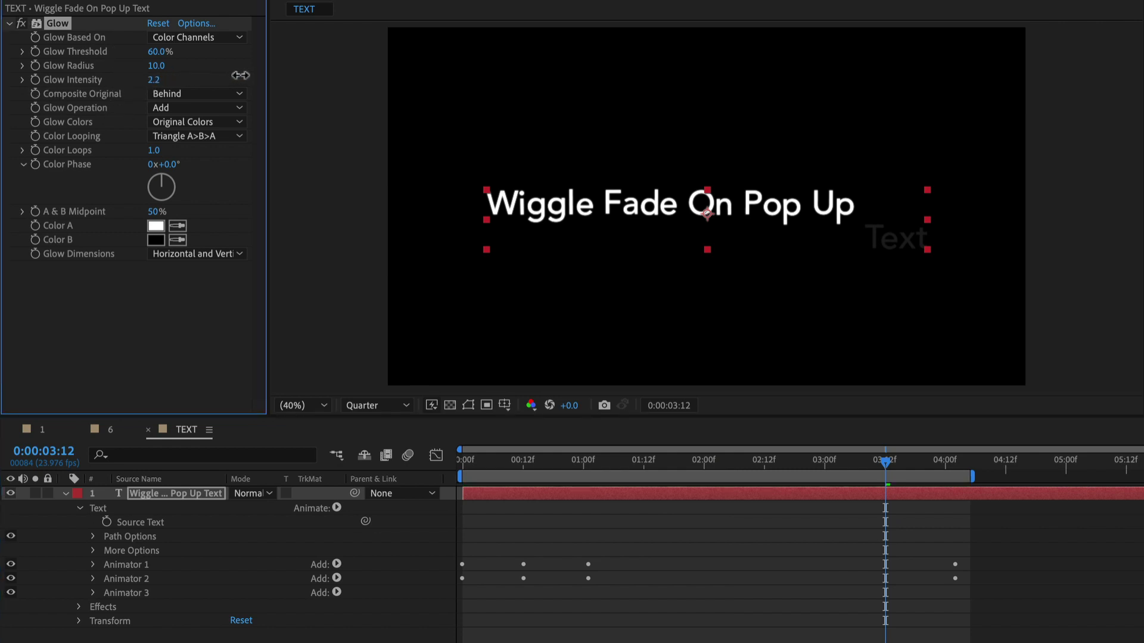
click(158, 83)
text(10)
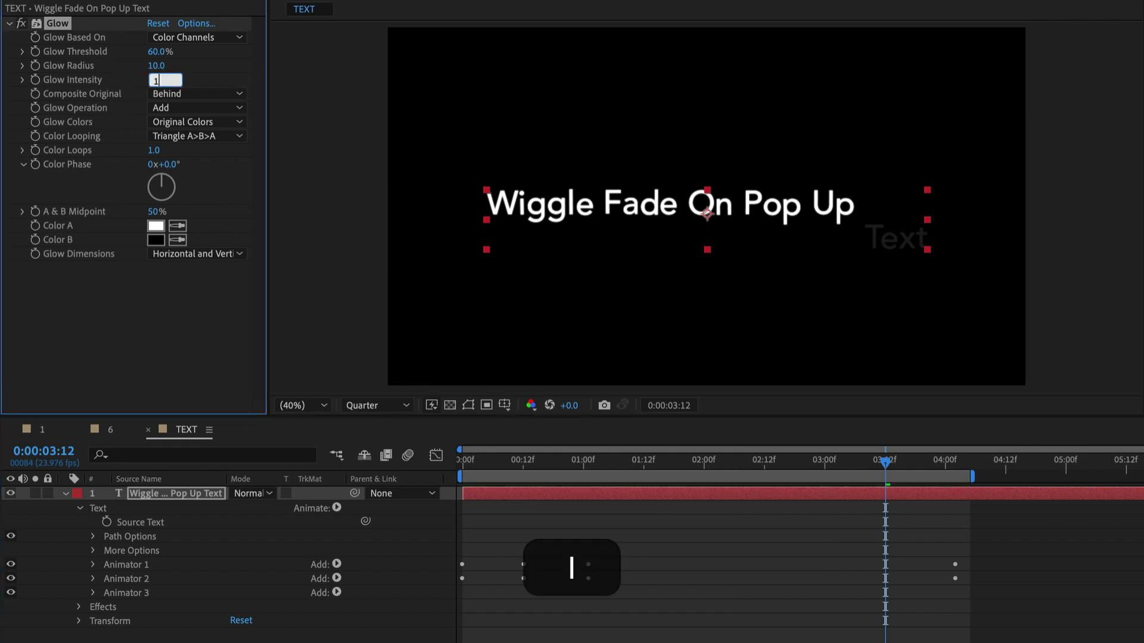
key(Return)
click(156, 79)
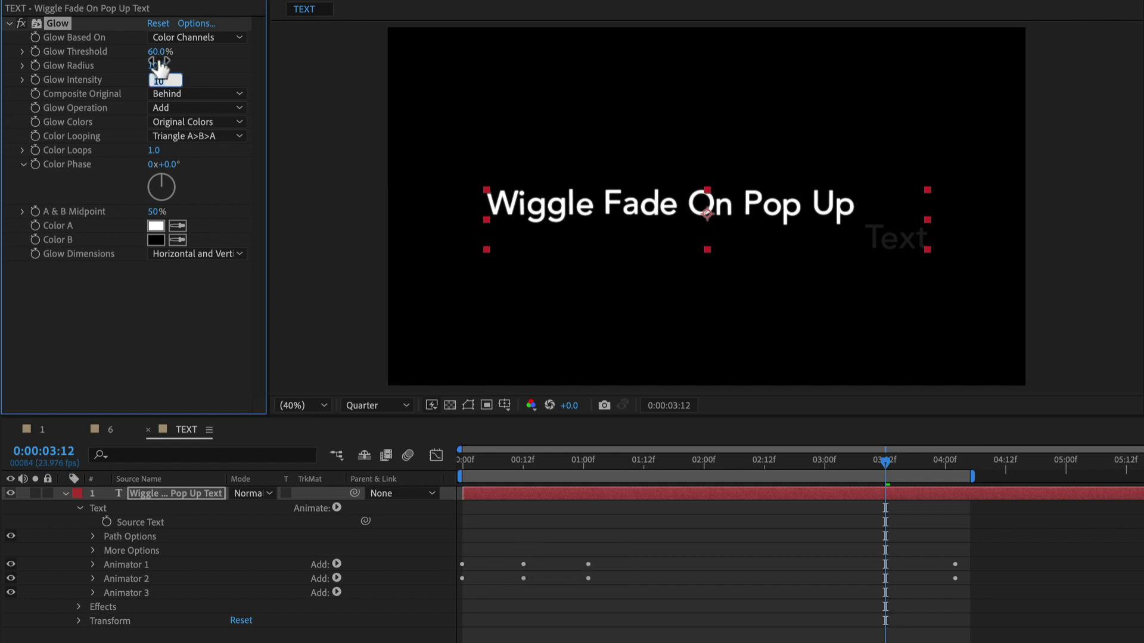
Increase the Glow Radius to 195 and preview from the start.
drag(154, 65, 272, 62)
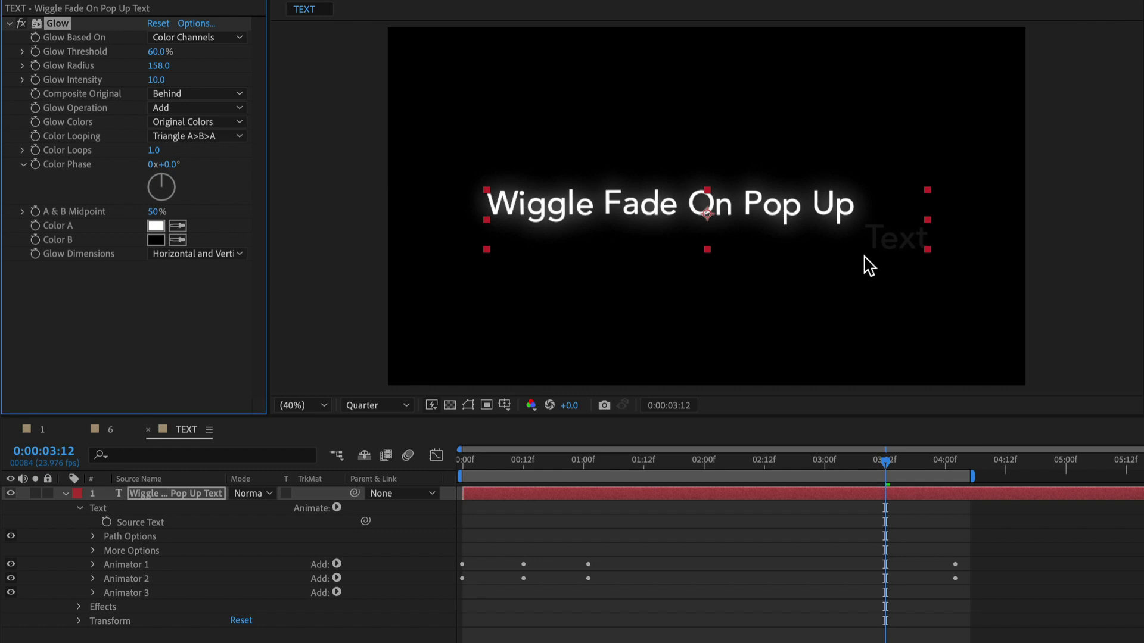
drag(171, 68, 195, 69)
key(Home)
key(space)
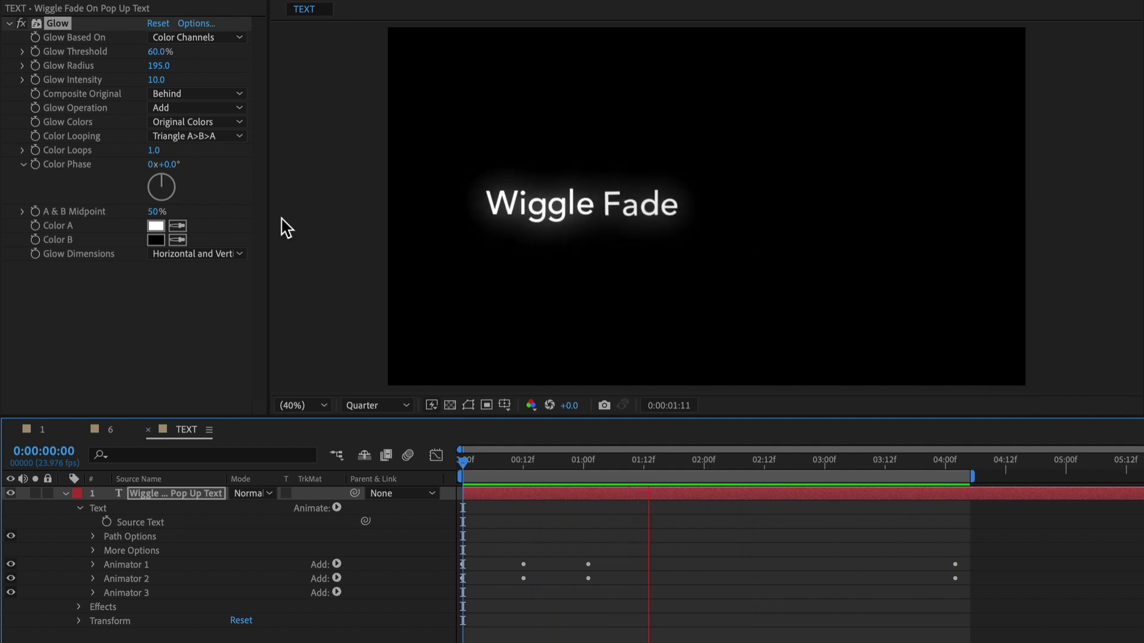
click(221, 388)
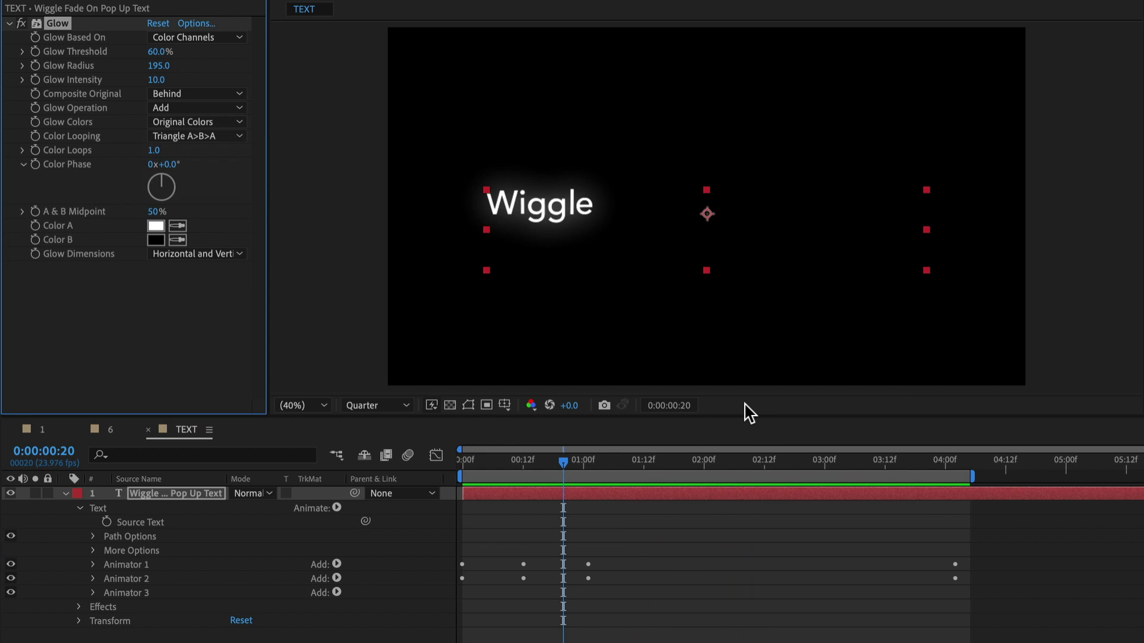
drag(697, 468, 829, 462)
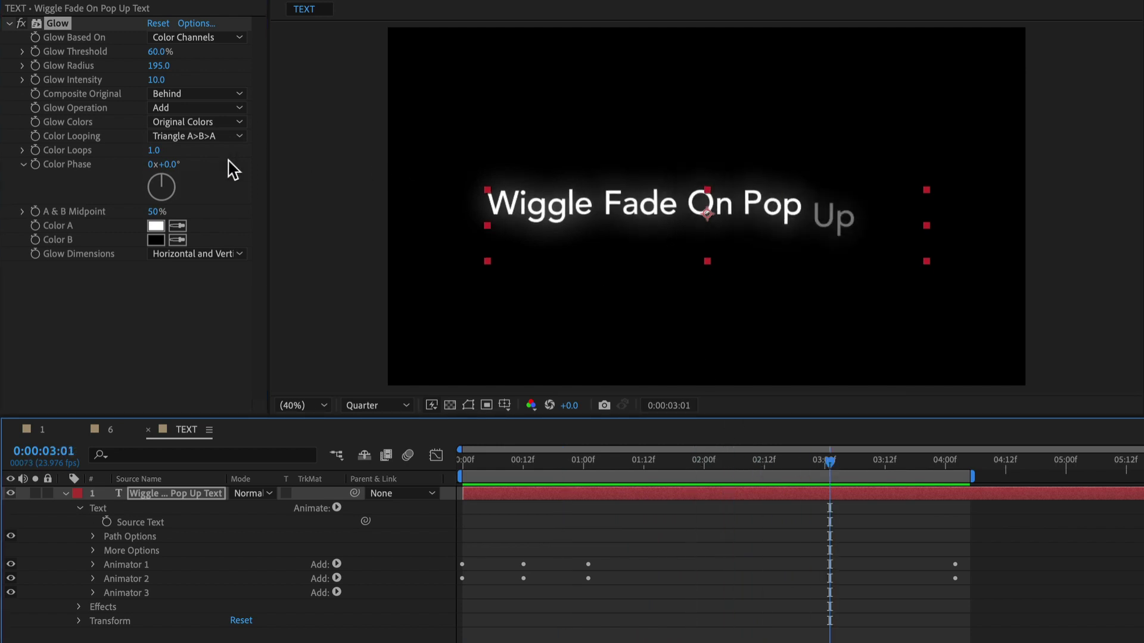
Set the glow's Color A to a pale yellow-green.
click(183, 226)
click(155, 225)
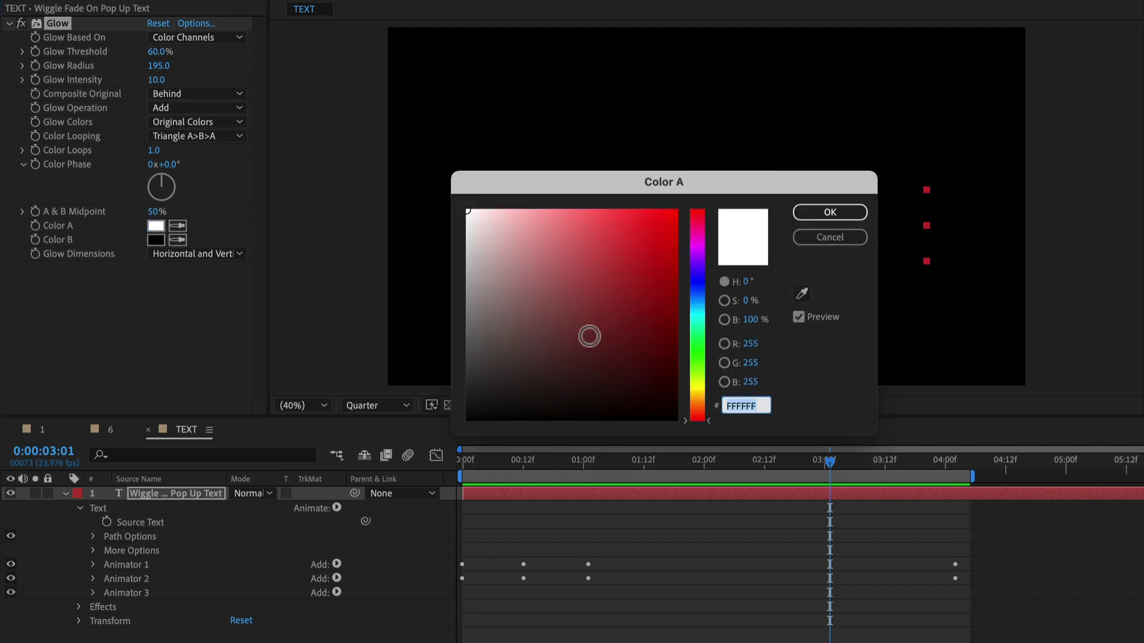
click(706, 386)
mouse_move(616, 357)
mouse_down()
mouse_move(638, 355)
mouse_move(608, 222)
mouse_move(585, 224)
mouse_up()
click(821, 213)
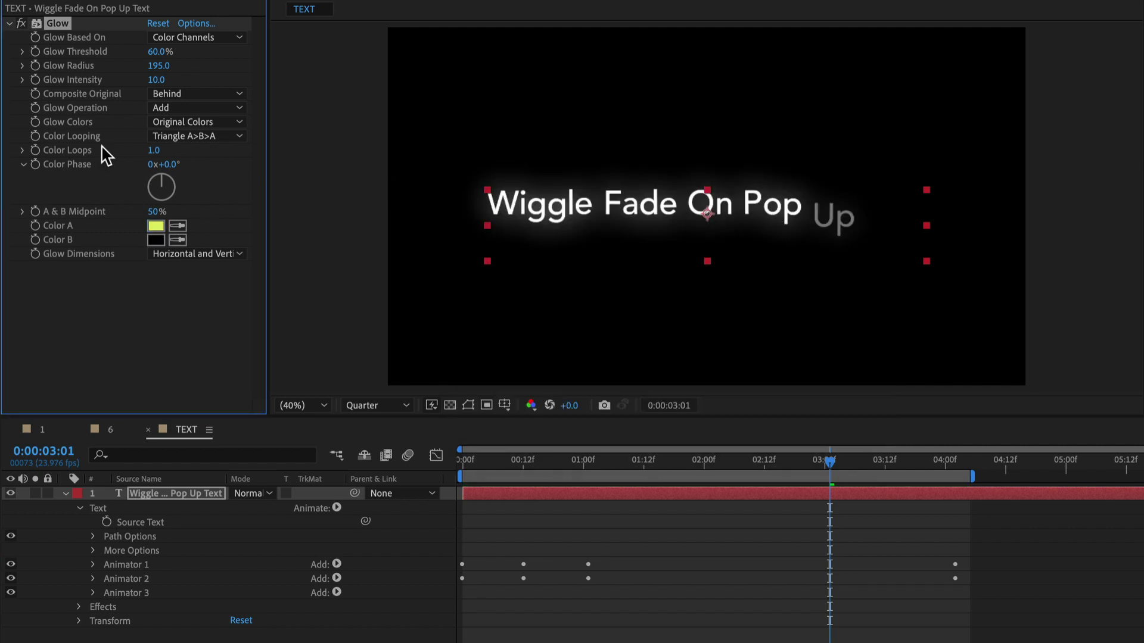
Try A & B Colors glow tinting, then undo back to Original Colors and preview.
click(217, 118)
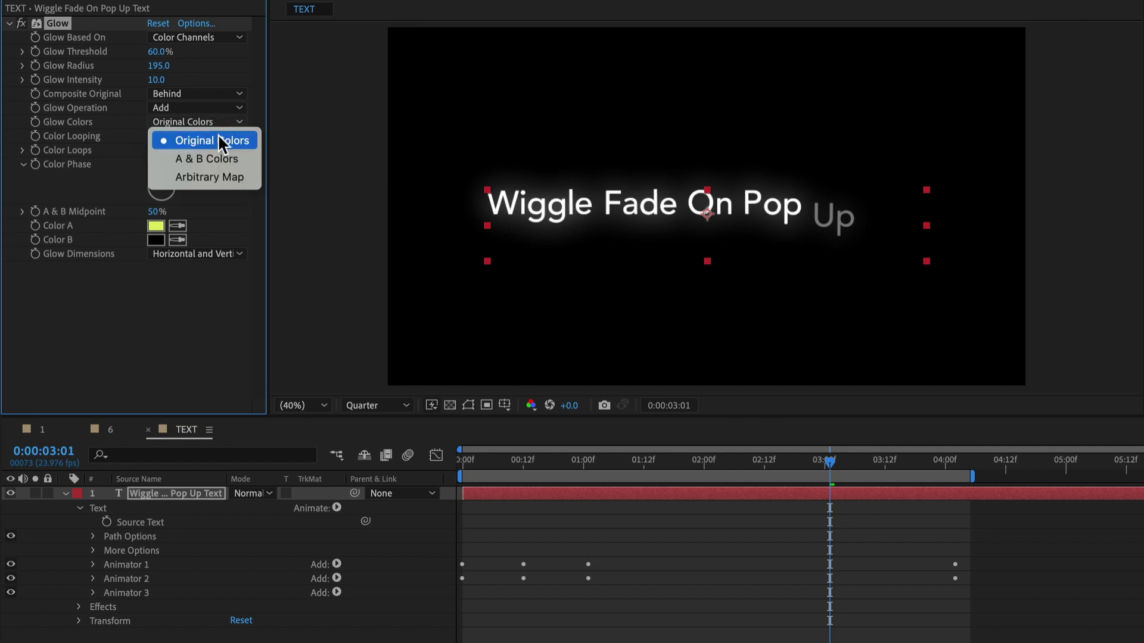
click(220, 158)
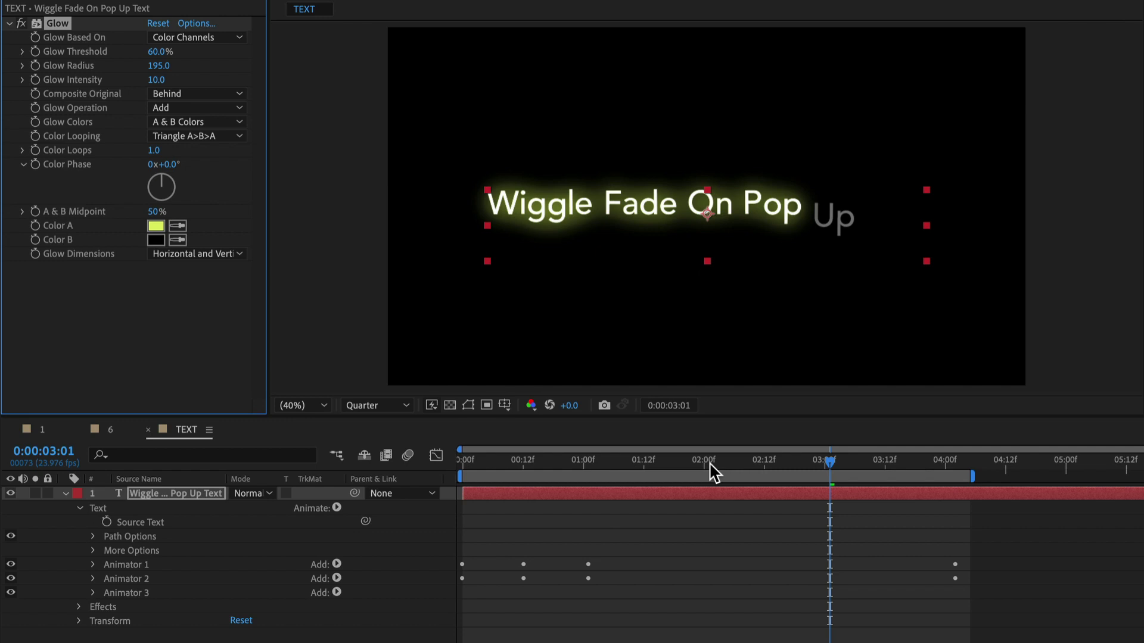
drag(711, 465, 814, 467)
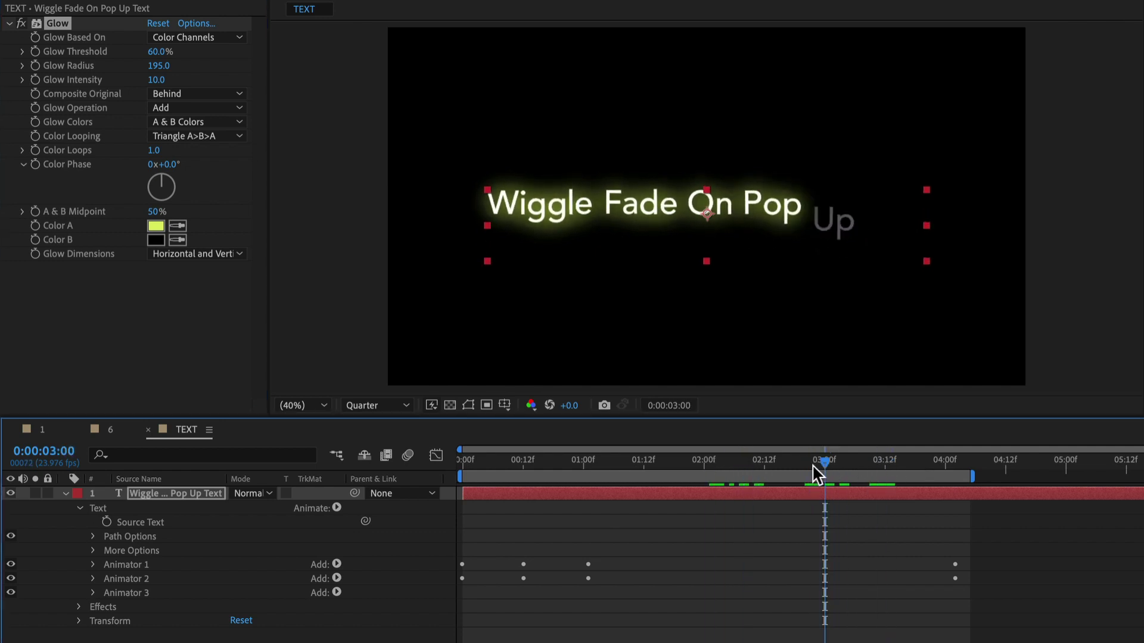
key(super+z)
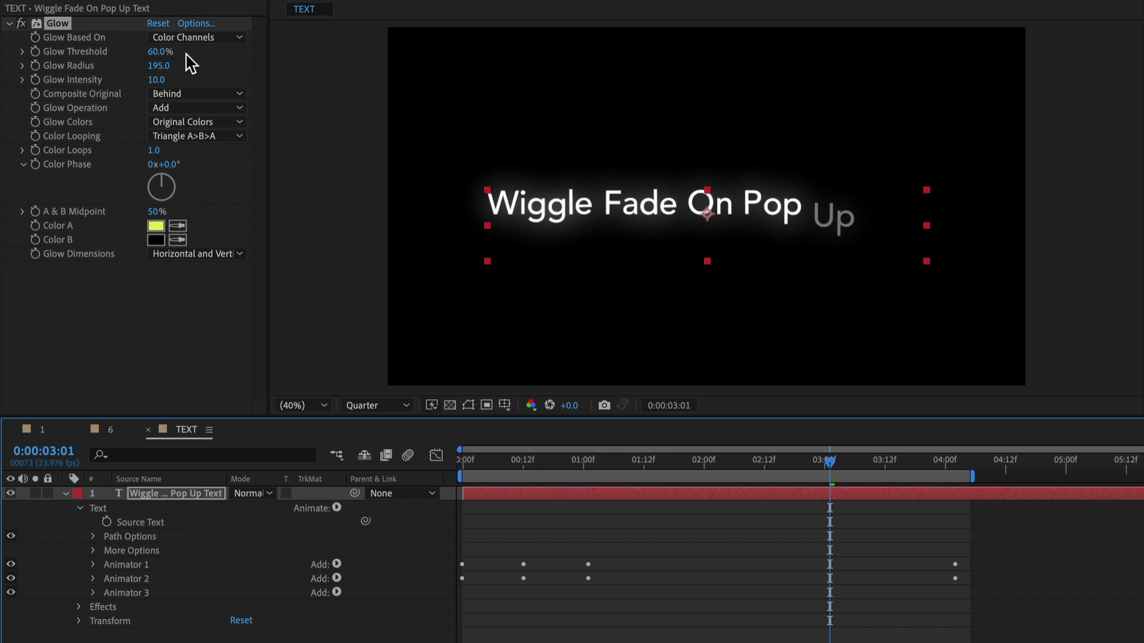
key(space)
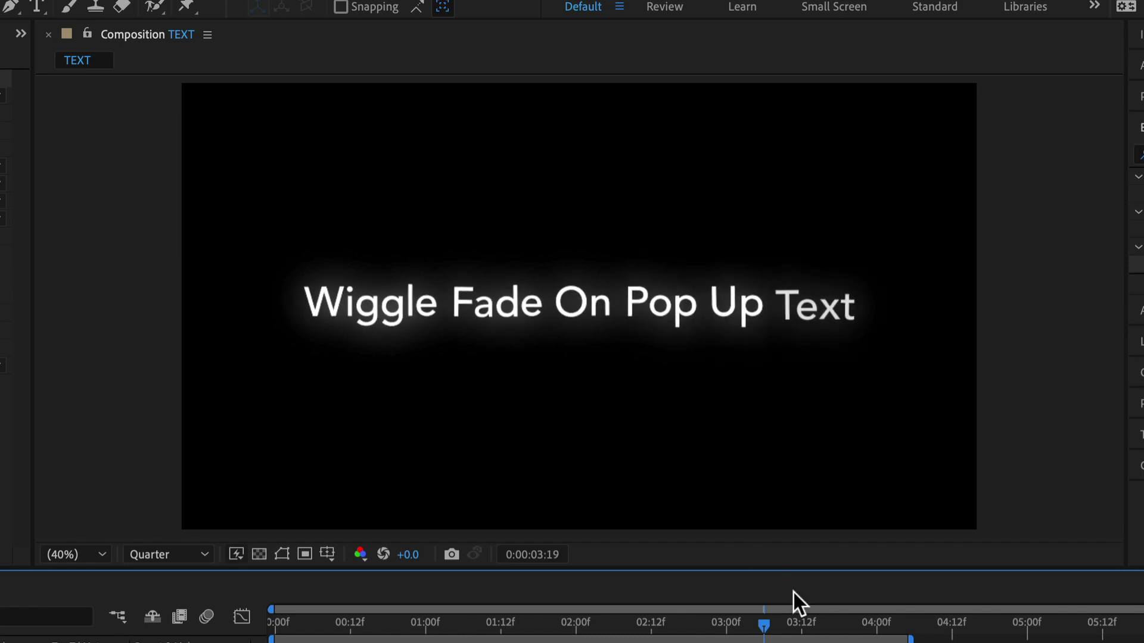
Stop the preview, reveal Scale, and view Composition 1 until 'BIG SUR' appears.
key(space)
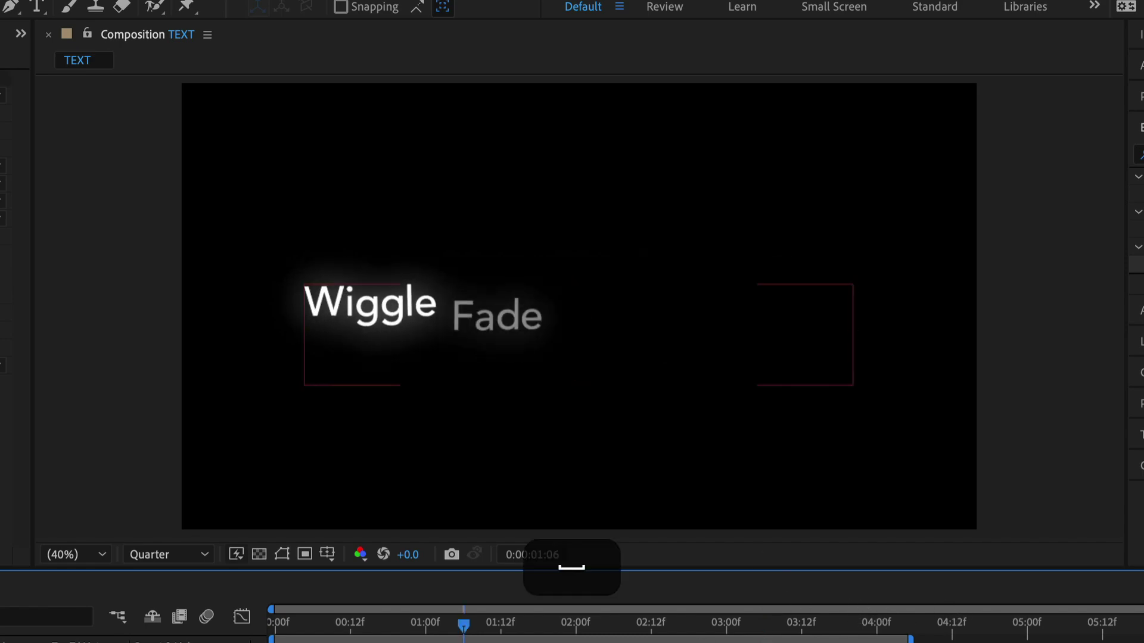
key(s)
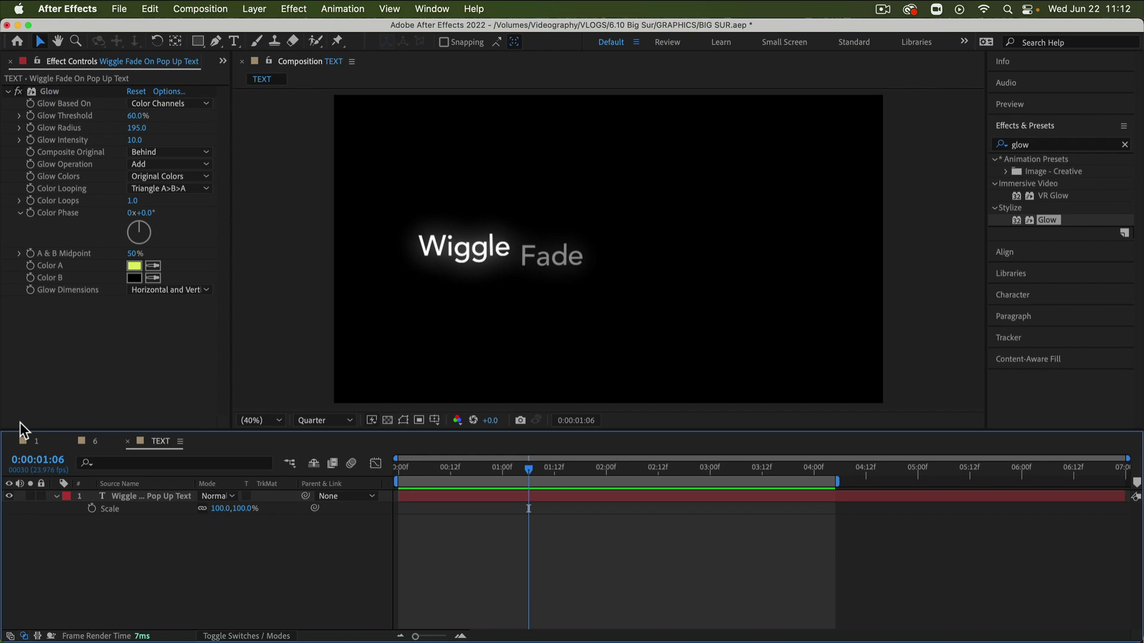
click(47, 444)
drag(514, 475, 623, 477)
Return to the TEXT composition and expand the BG folder in the Project panel.
click(160, 442)
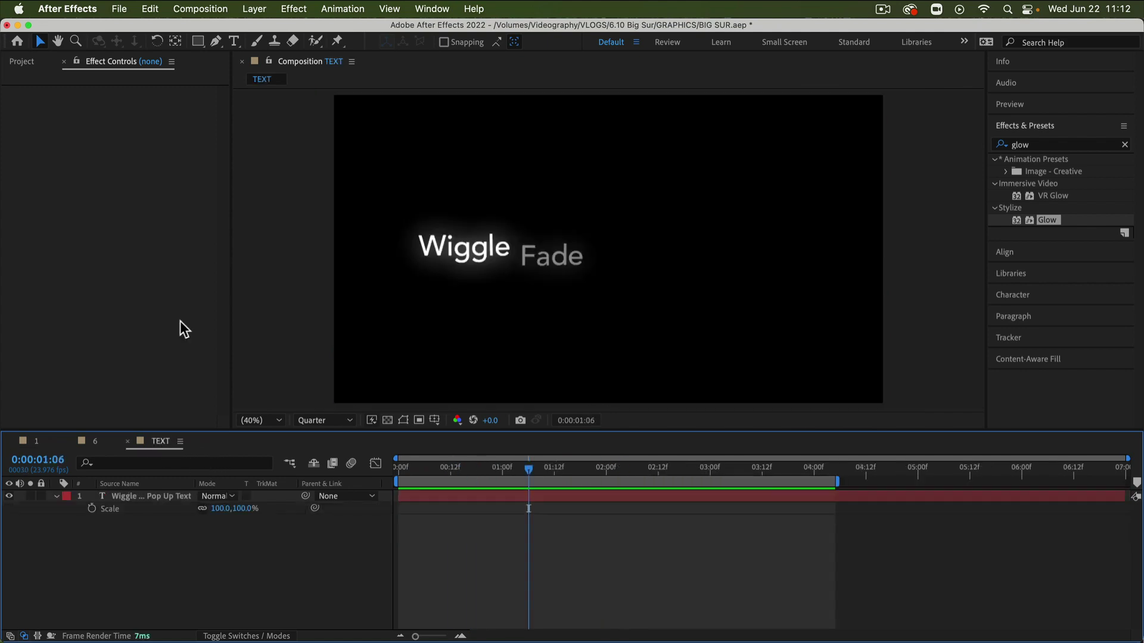
click(22, 64)
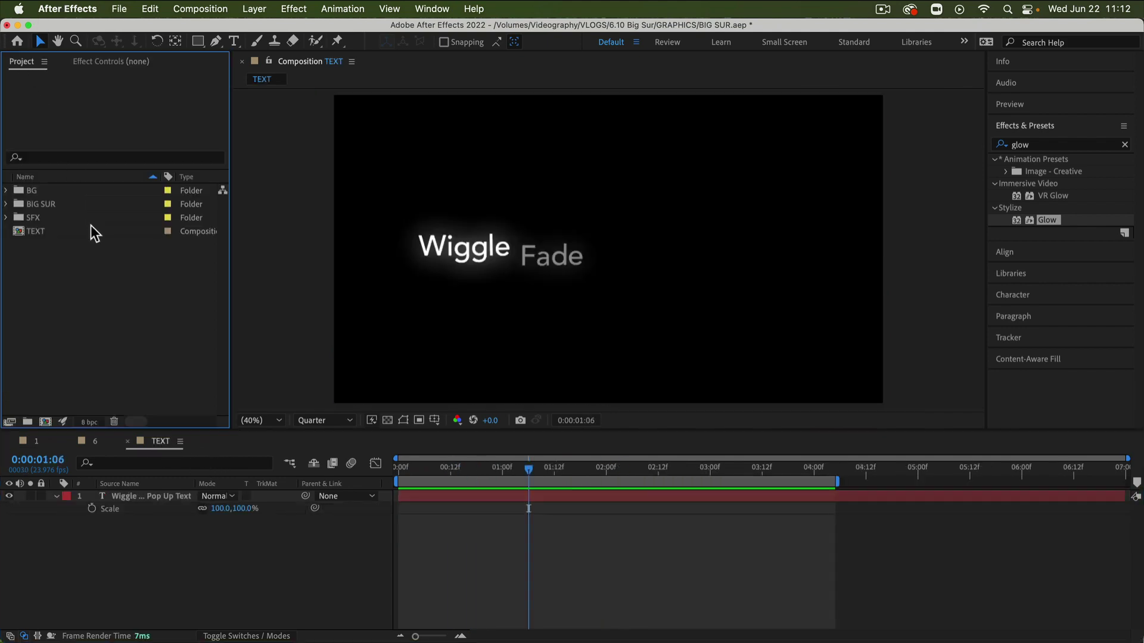
click(7, 191)
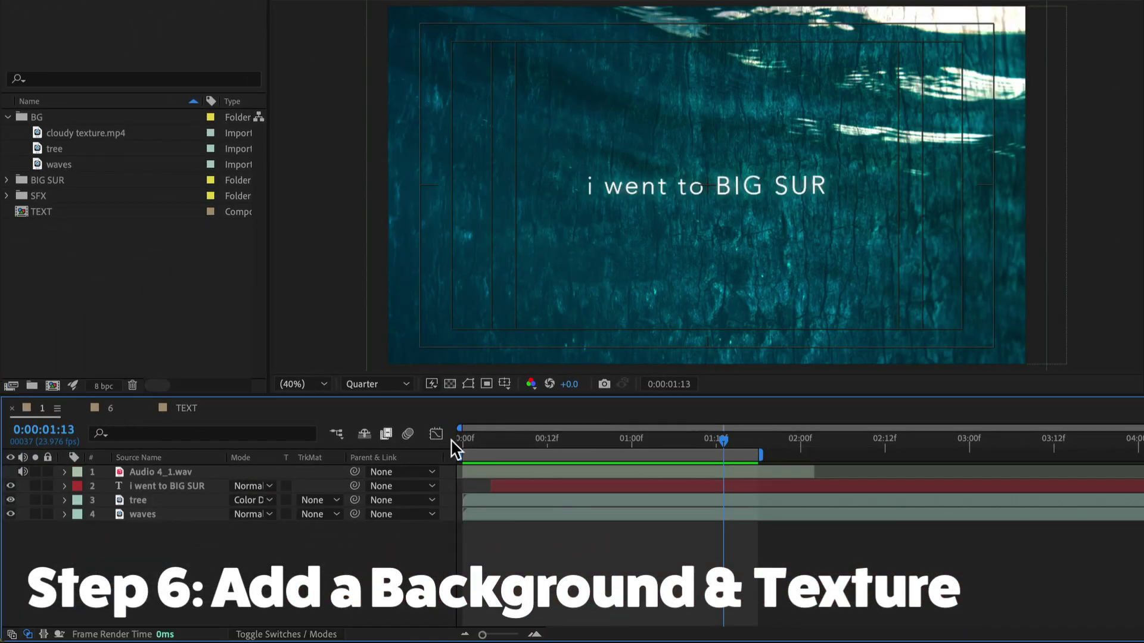
In comp 1, hide and re-show the waves layer to inspect the tree texture.
drag(509, 450, 681, 459)
click(140, 502)
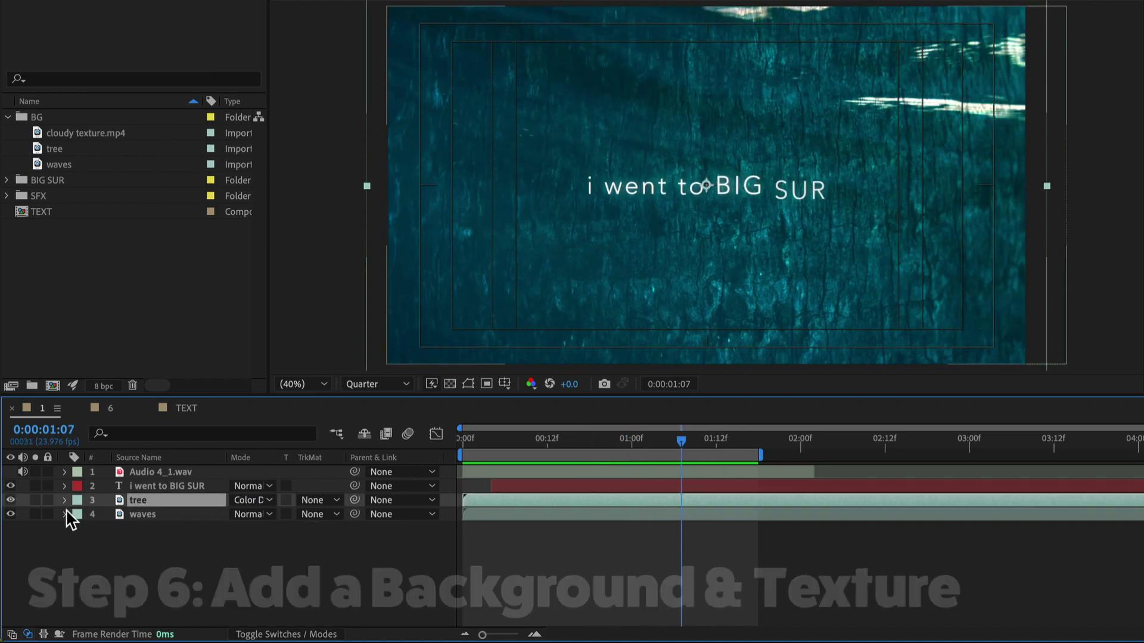
click(65, 515)
click(10, 514)
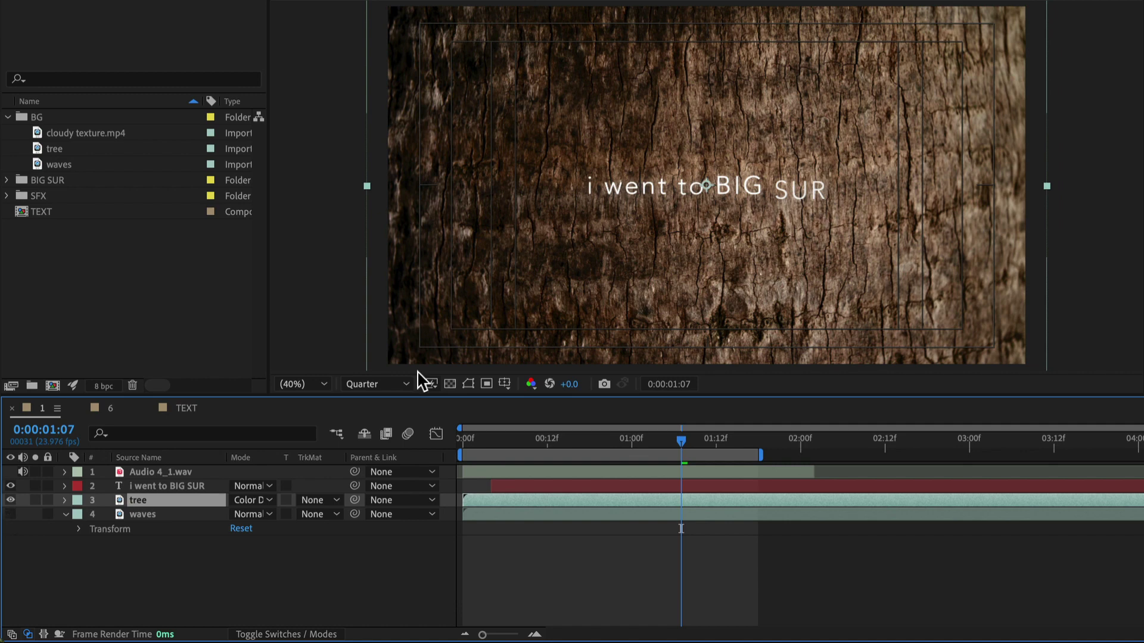
click(10, 514)
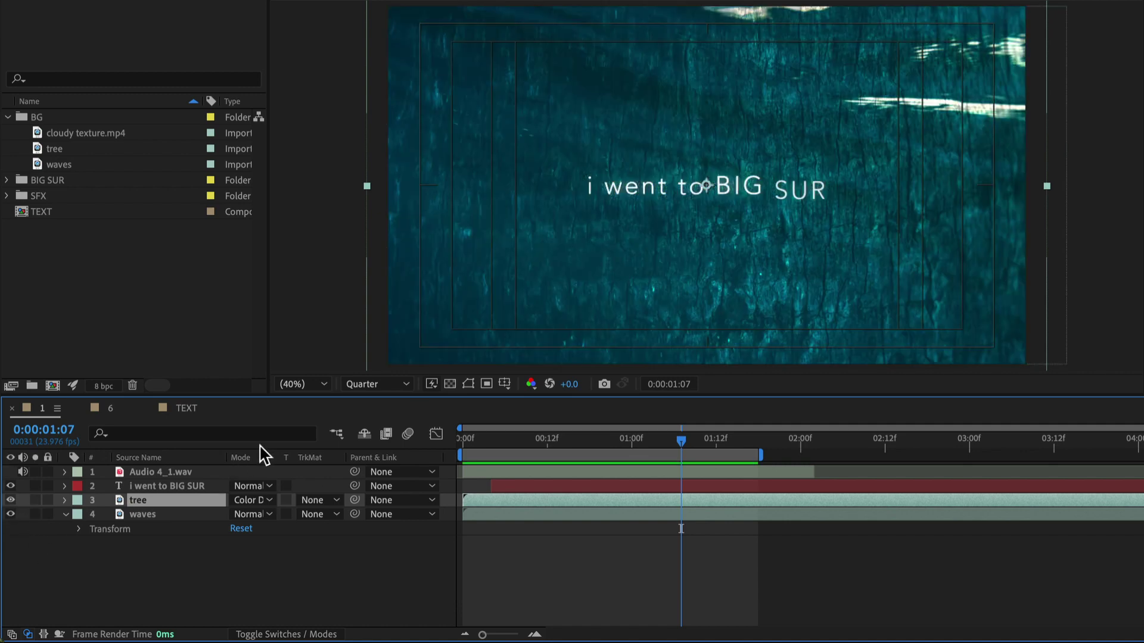
Check the tree layer's Color Dodge blend mode, then open composition 6.
click(308, 635)
click(307, 635)
click(269, 500)
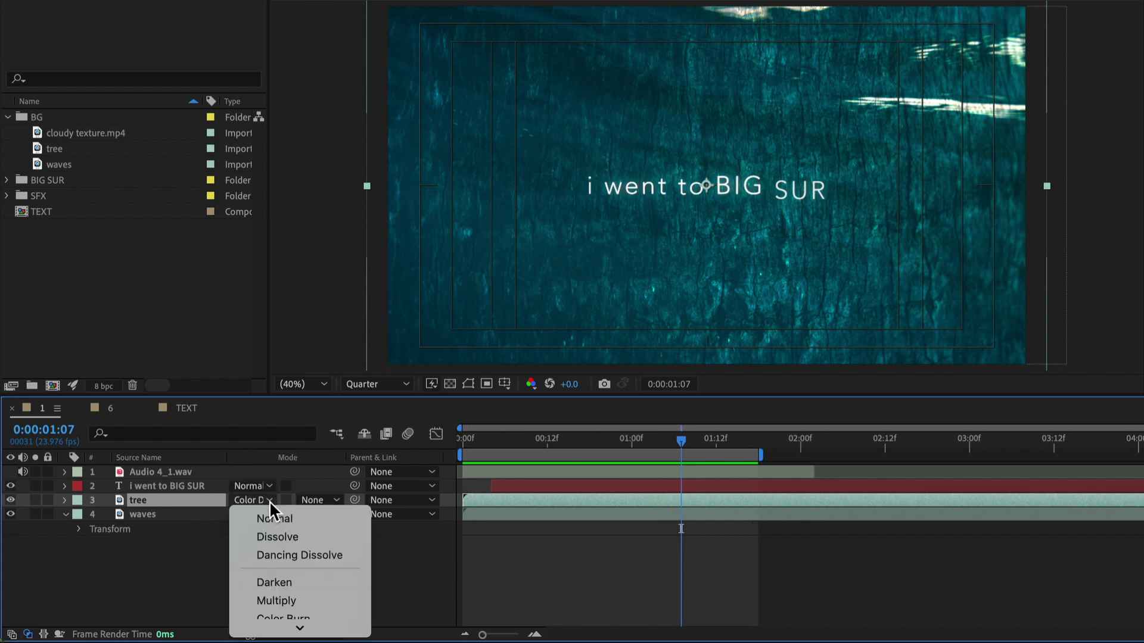
click(269, 500)
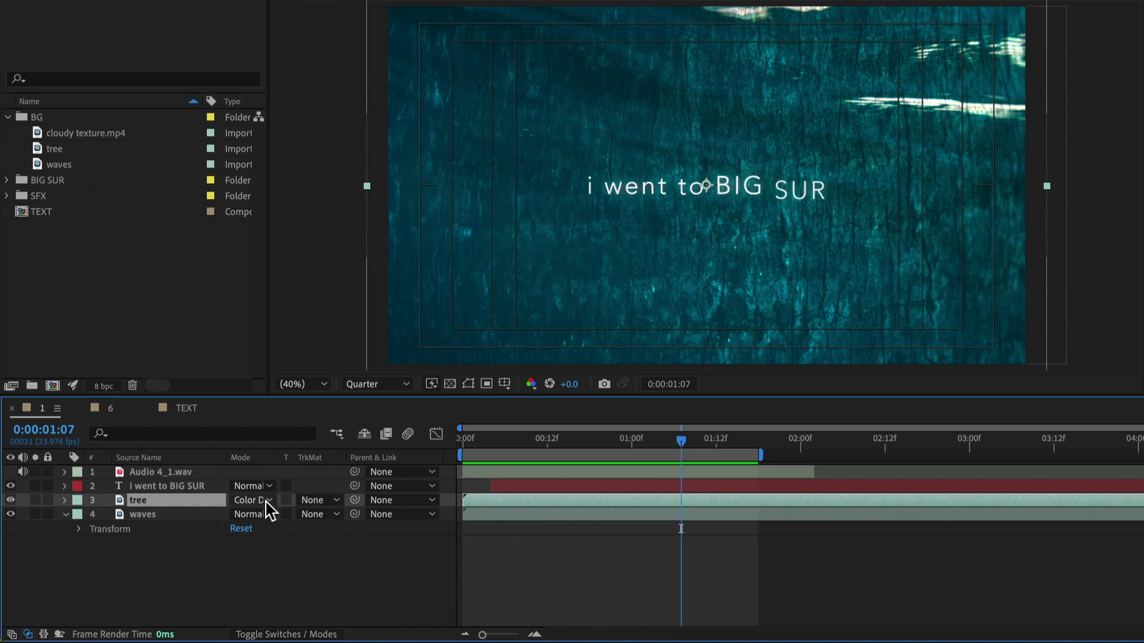
click(111, 409)
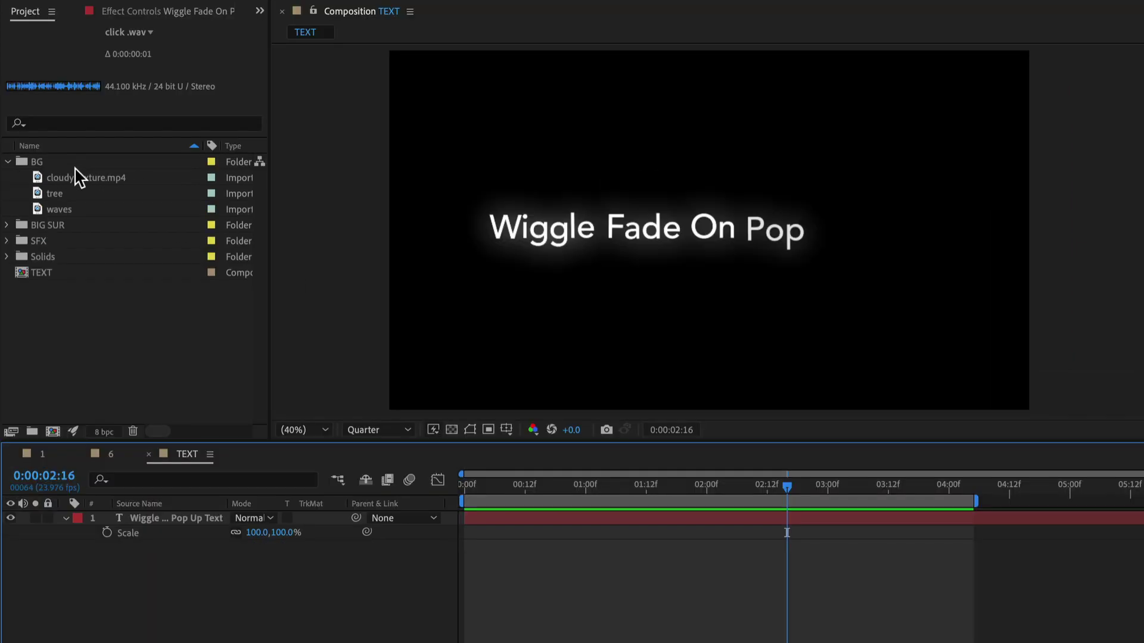
drag(101, 176, 492, 583)
drag(510, 540, 495, 543)
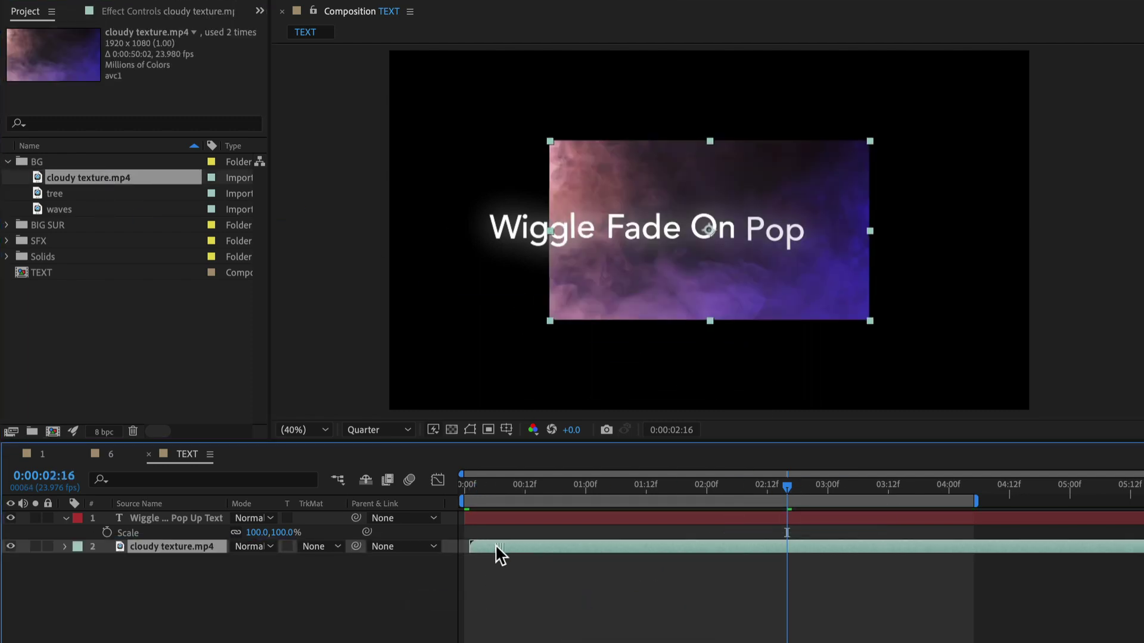
key(s)
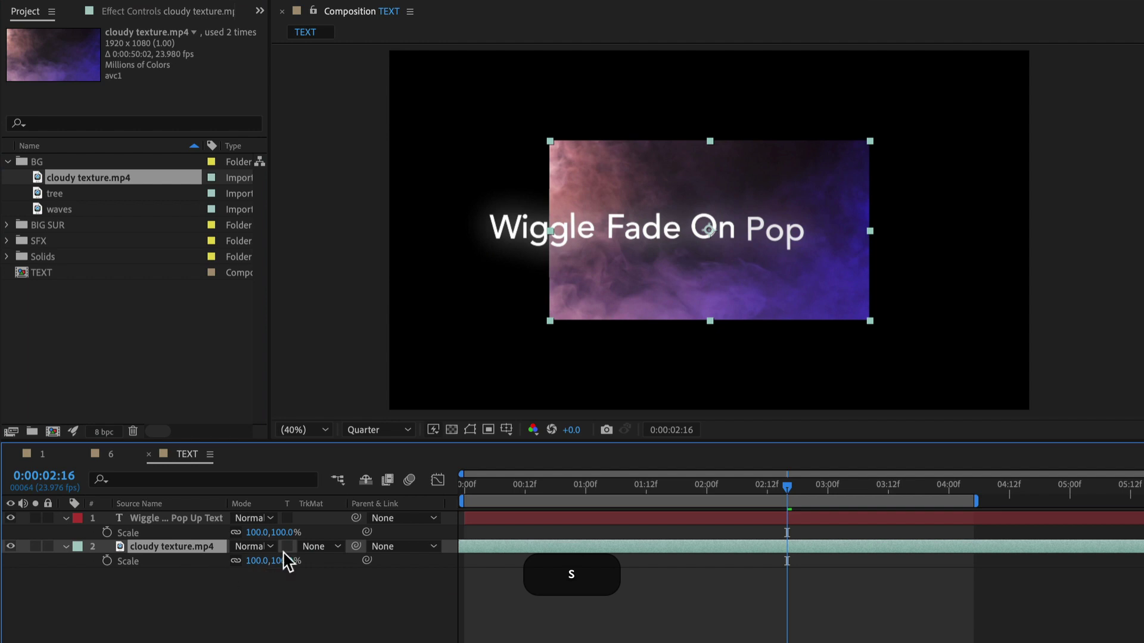
click(251, 560)
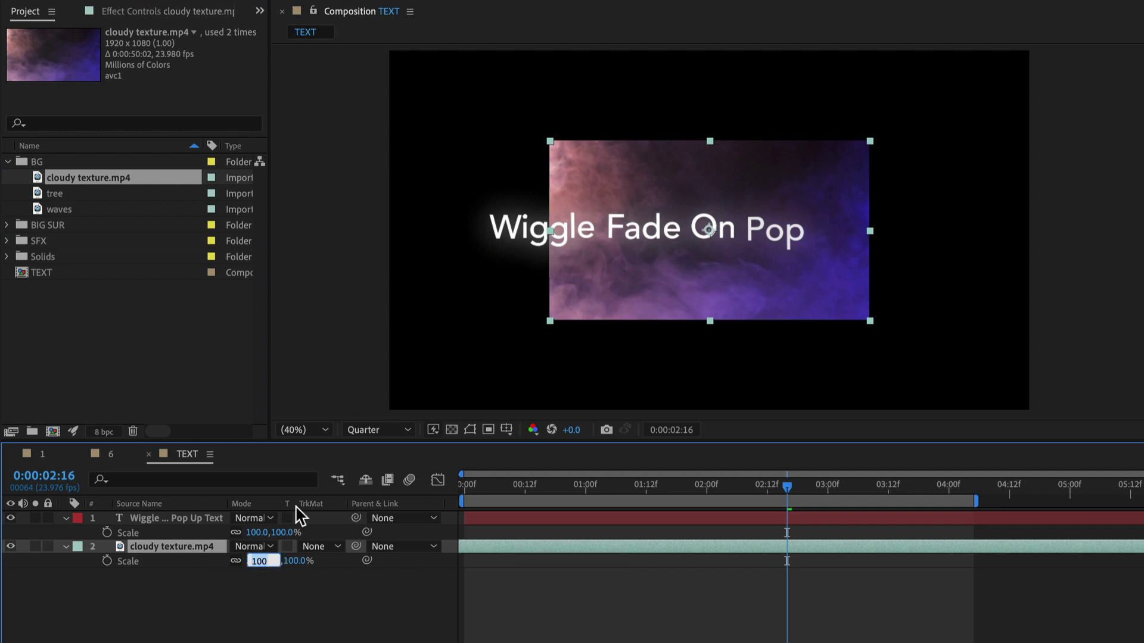
text(2)
key(Return)
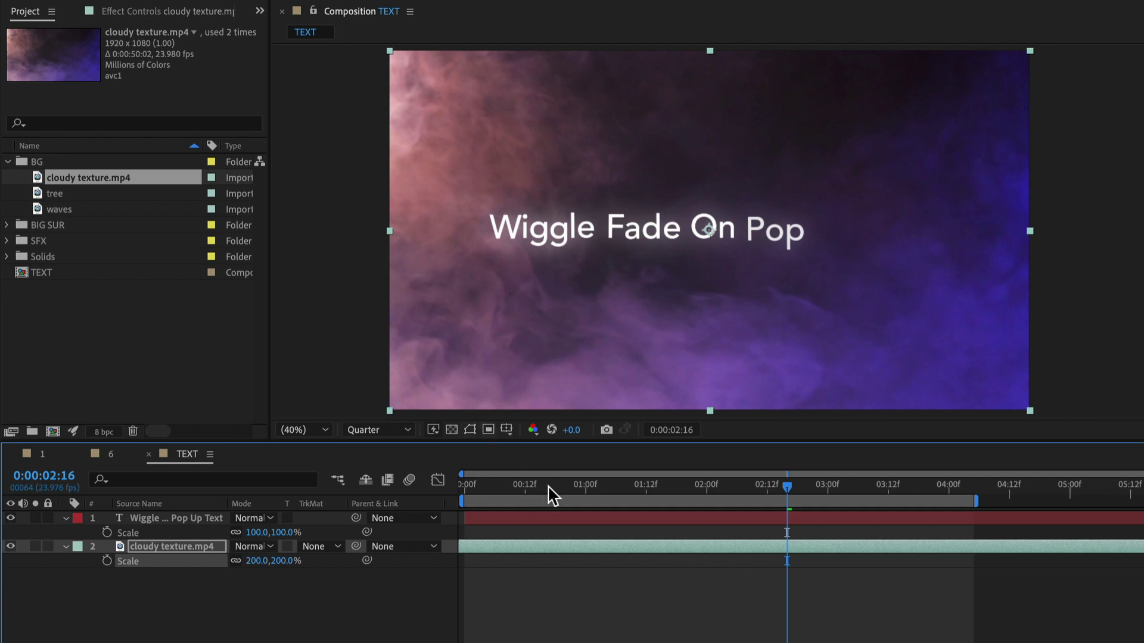
drag(553, 496, 649, 480)
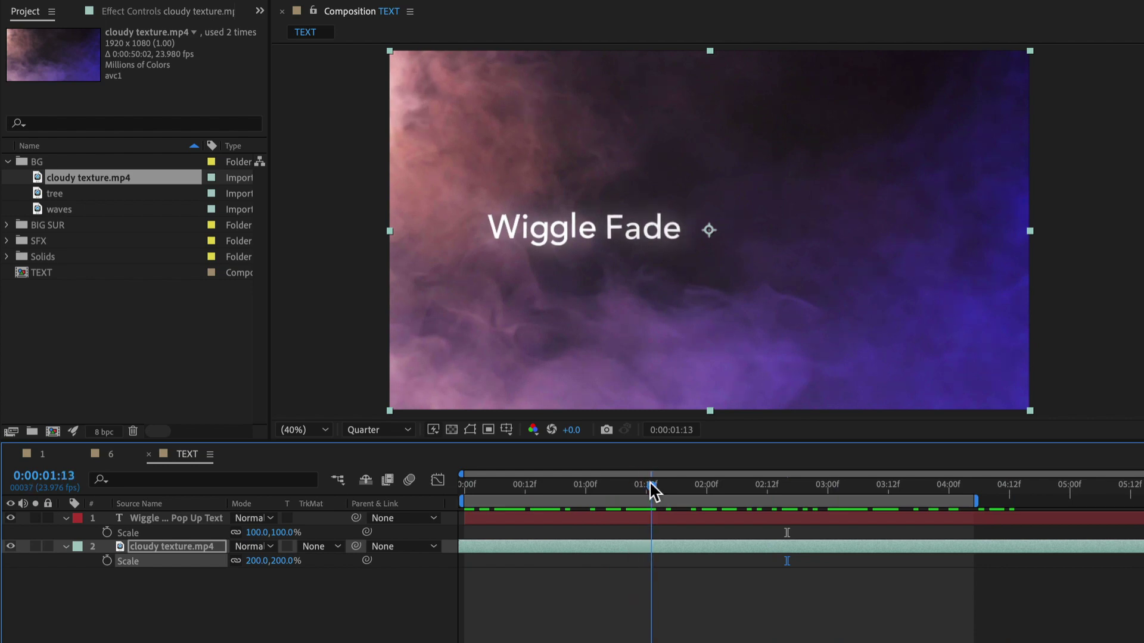
click(582, 628)
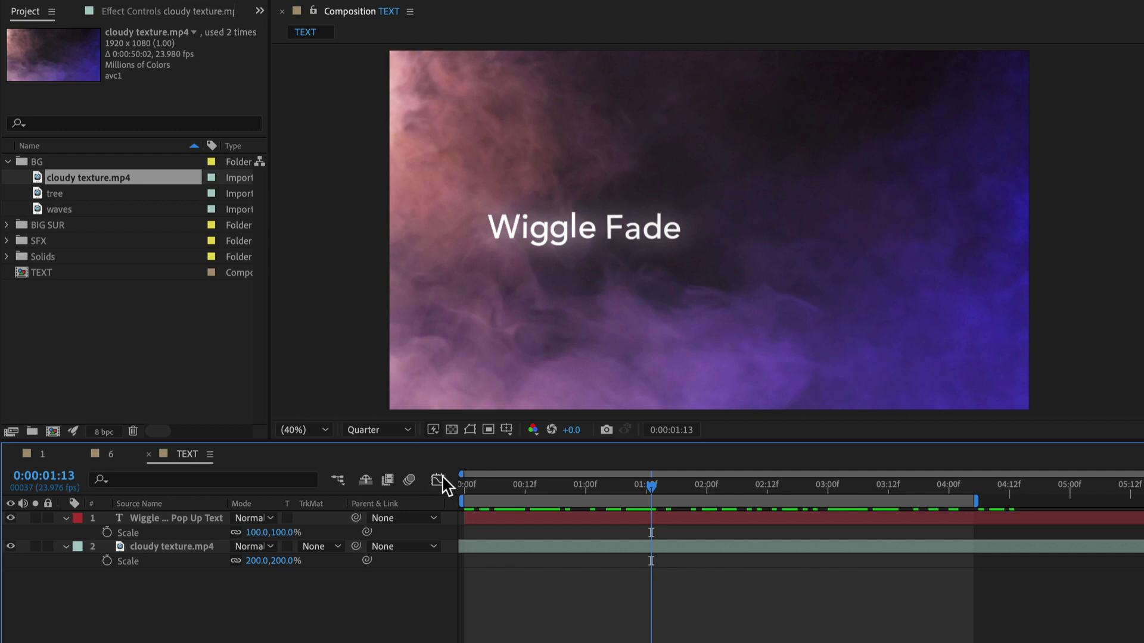
Create a red solid with Cmd+Y, move it below cloudy texture.mp4, and select the texture.
key(super+y)
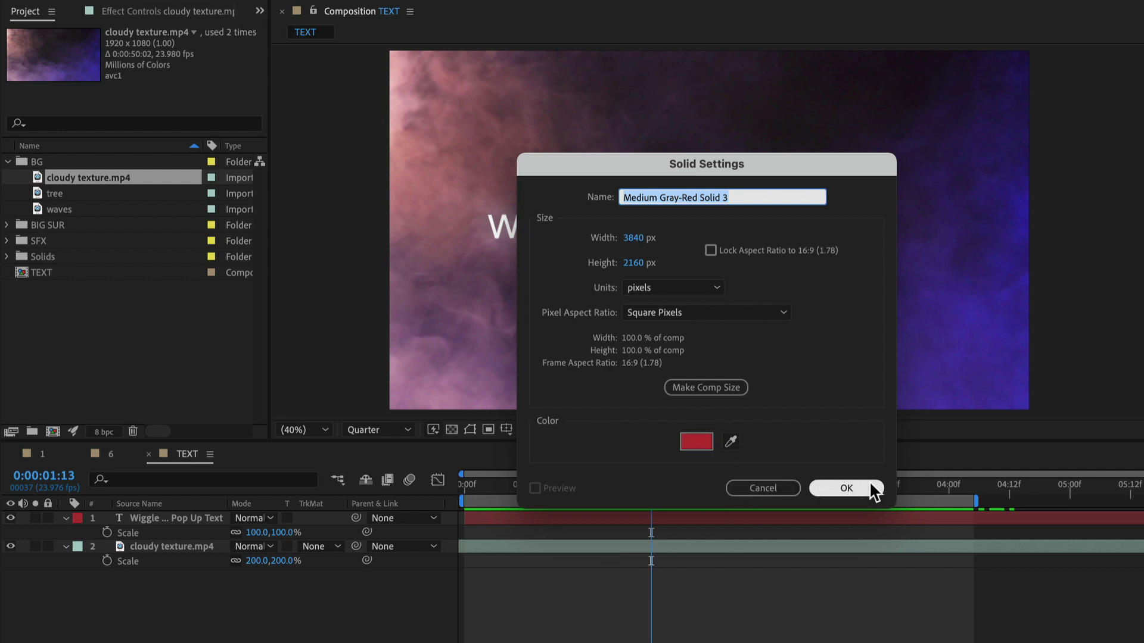
click(837, 484)
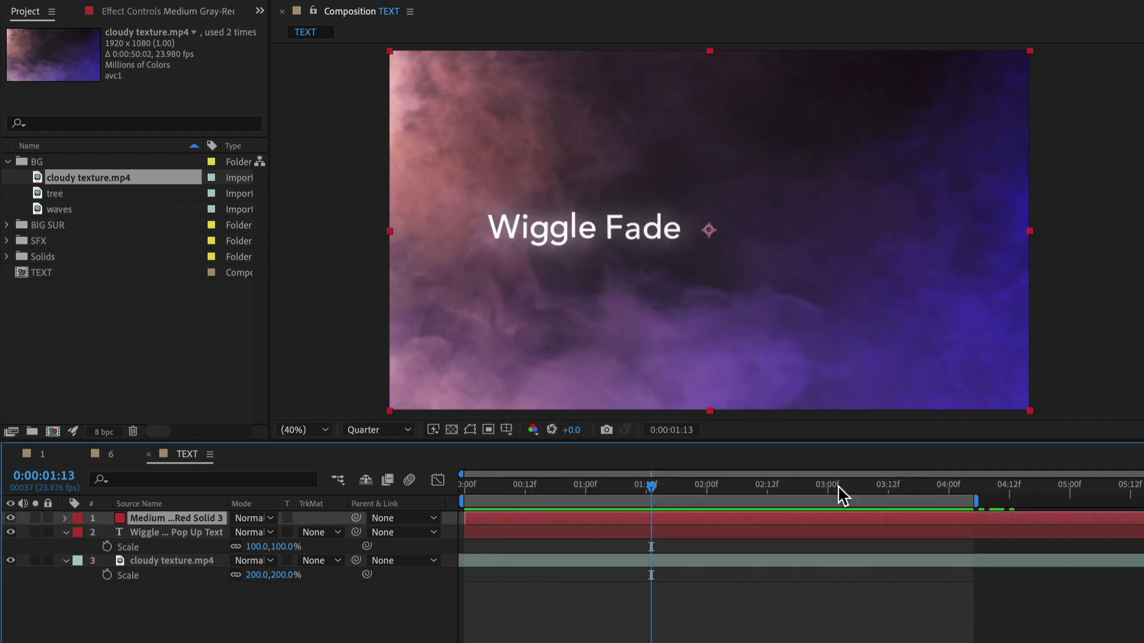
drag(184, 526, 191, 579)
click(191, 553)
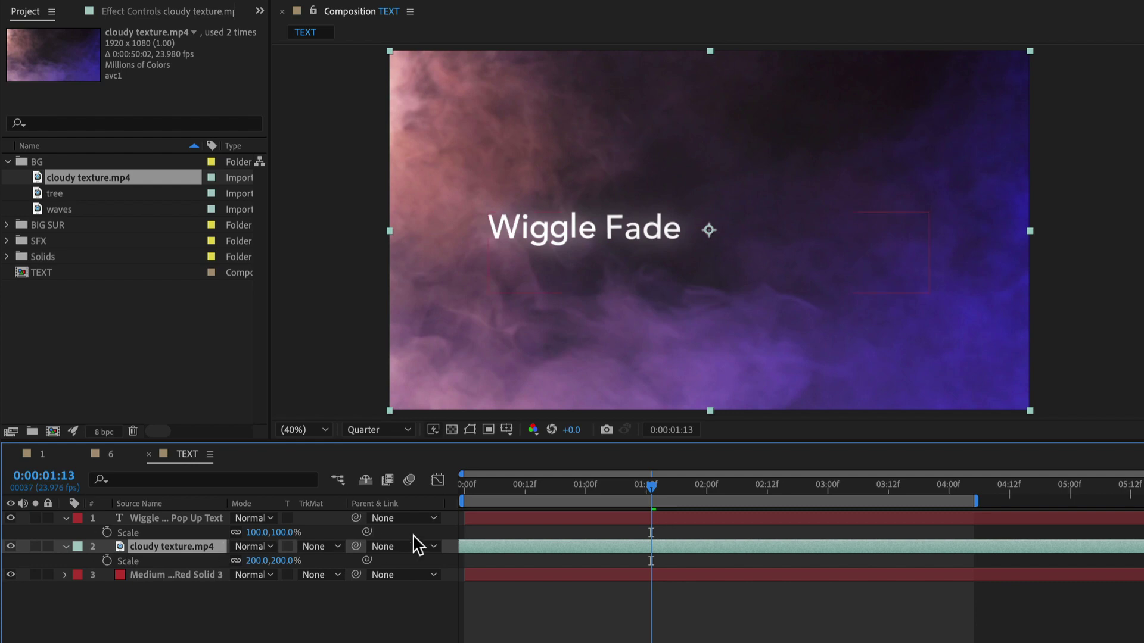
key(shift)
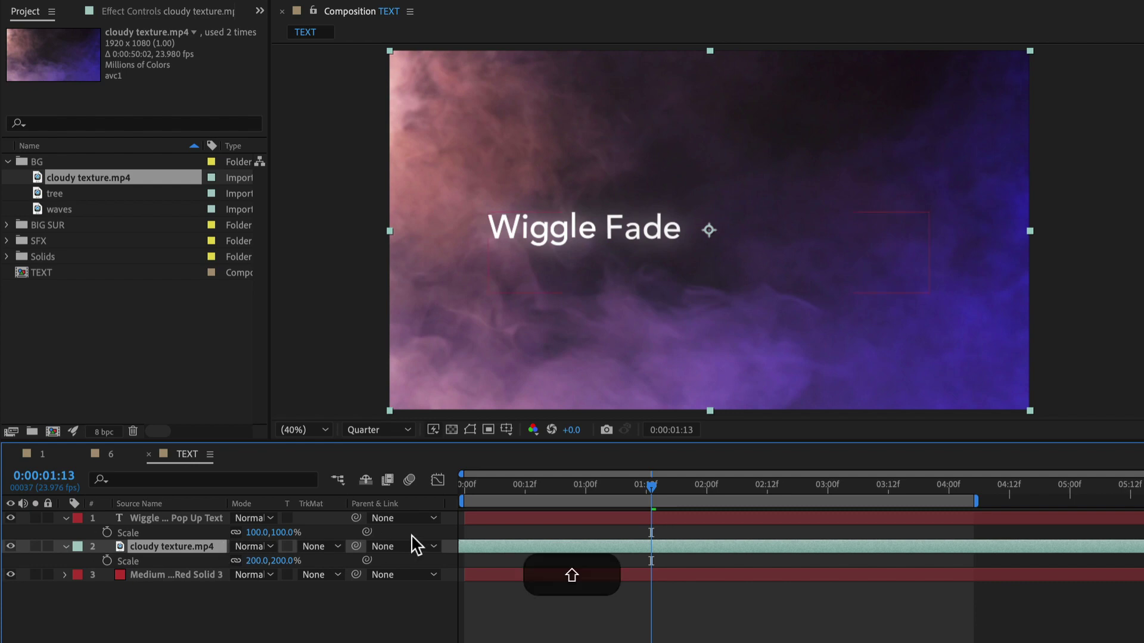
Cycle the cloudy texture through several blend modes and preview one.
key(shift+equal)
key(shift+equal)
key(shift+equal)
key(shift+equal)
key(shift+equal)
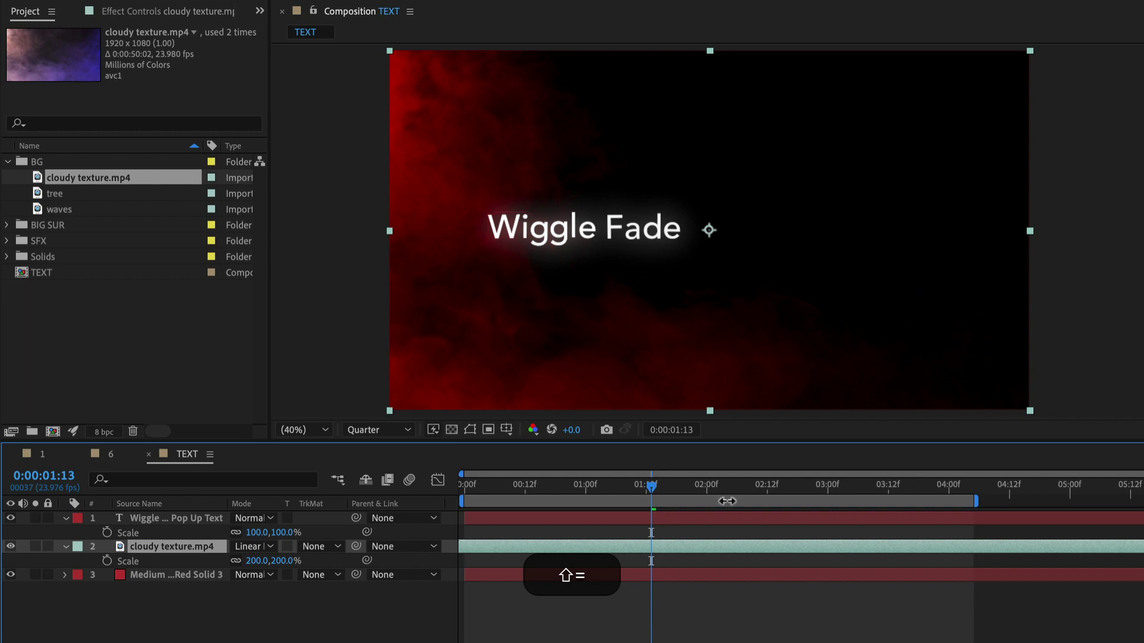
click(249, 547)
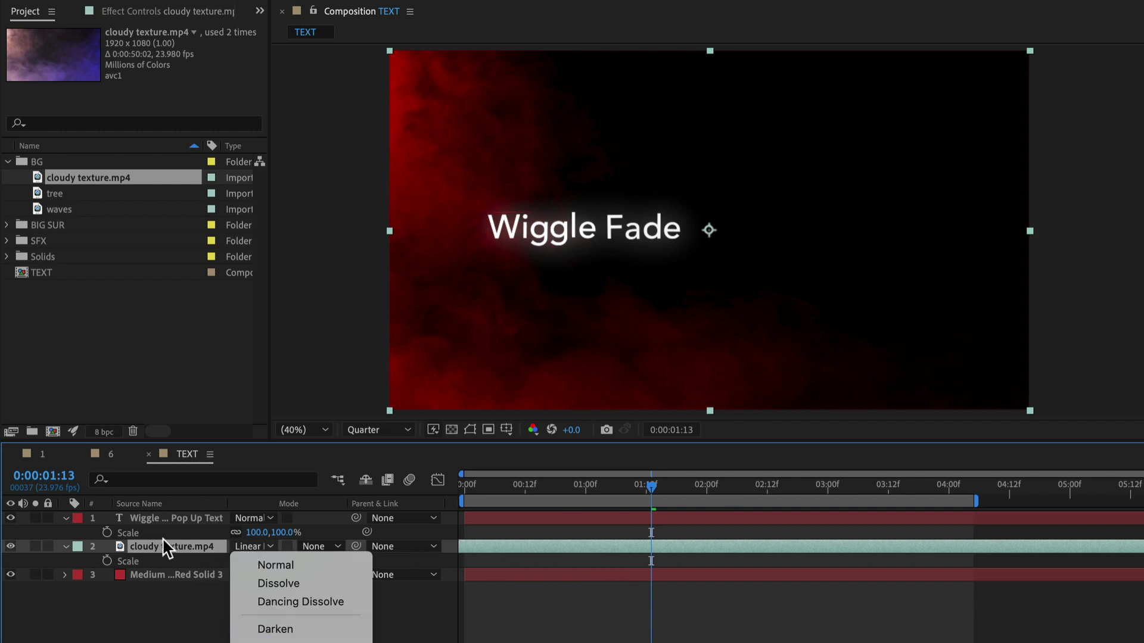
key(Escape)
key(shift+equal)
key(shift+equal)
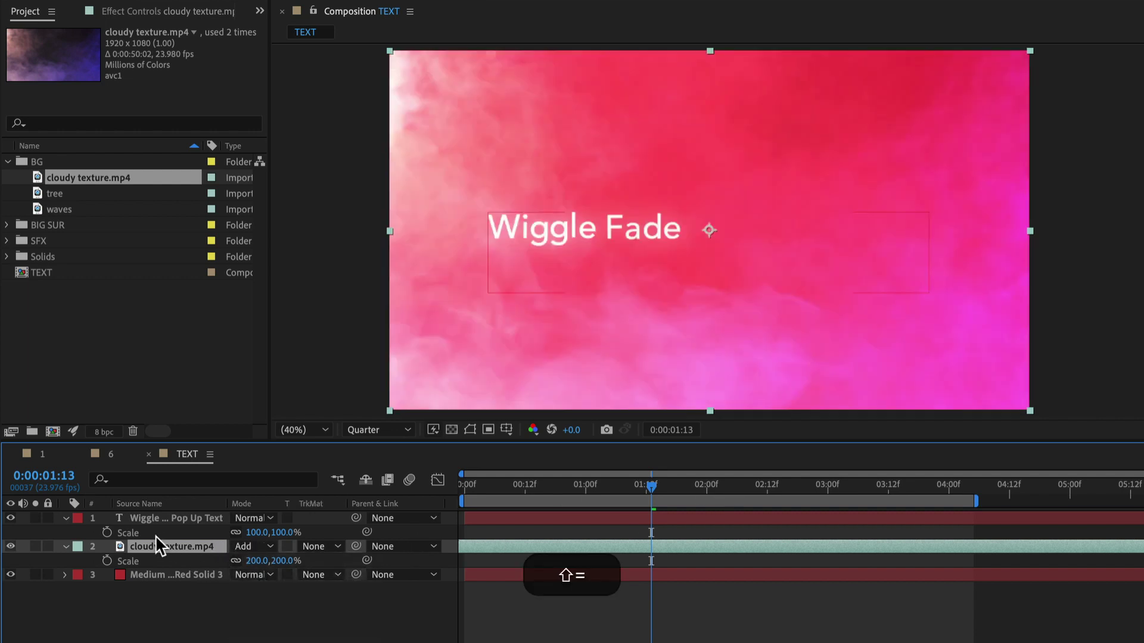
key(shift+equal)
key(shift+equal)
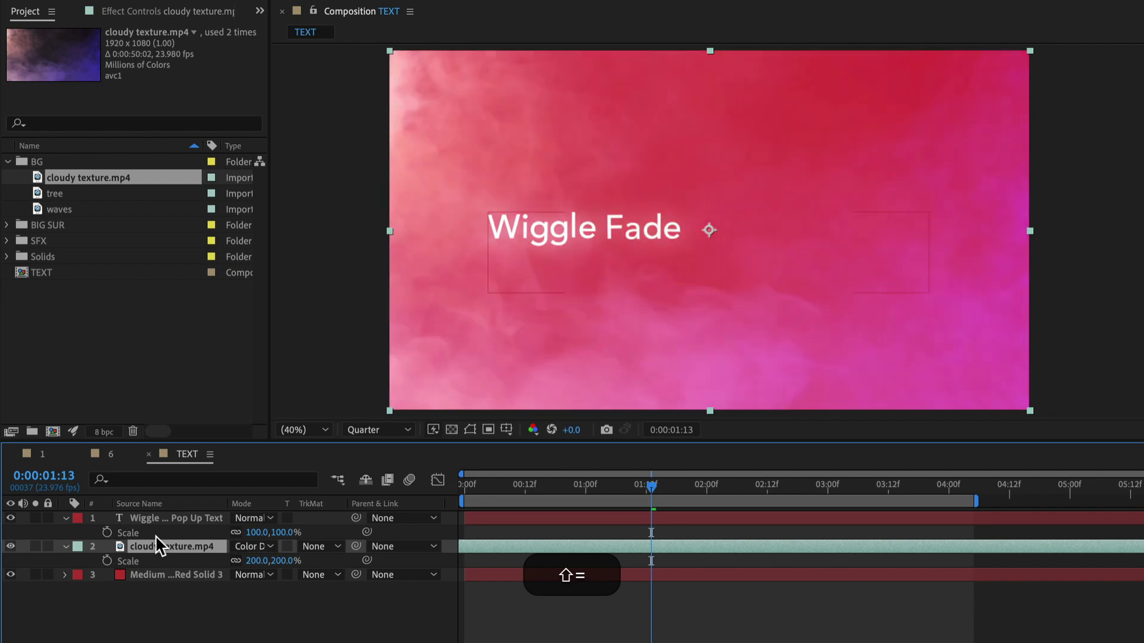
key(shift+minus)
key(shift+equal)
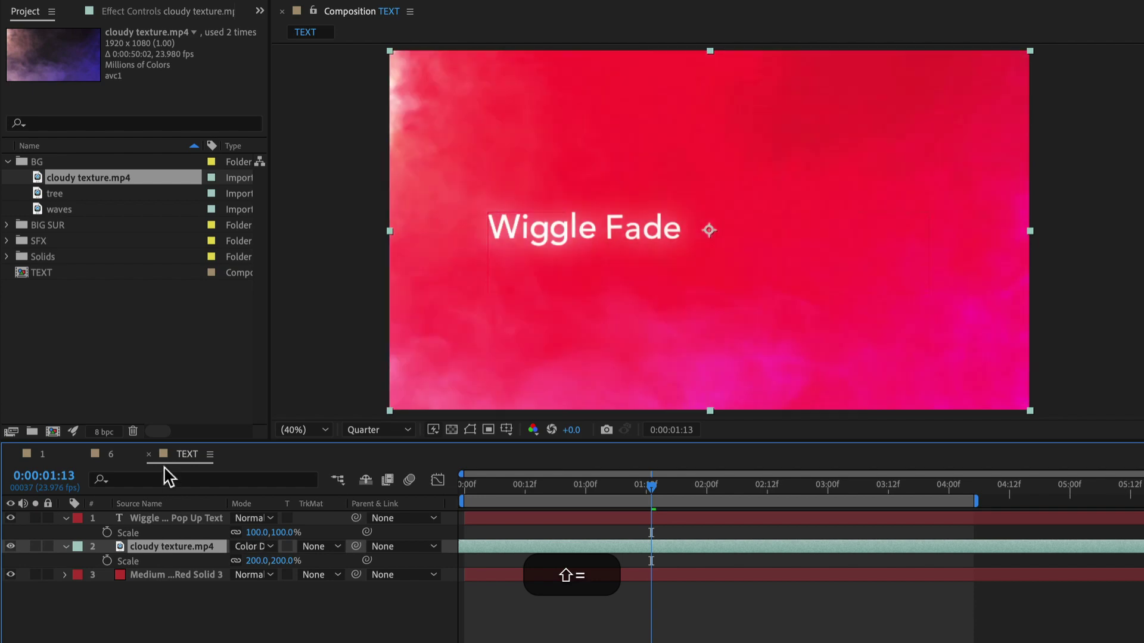
key(space)
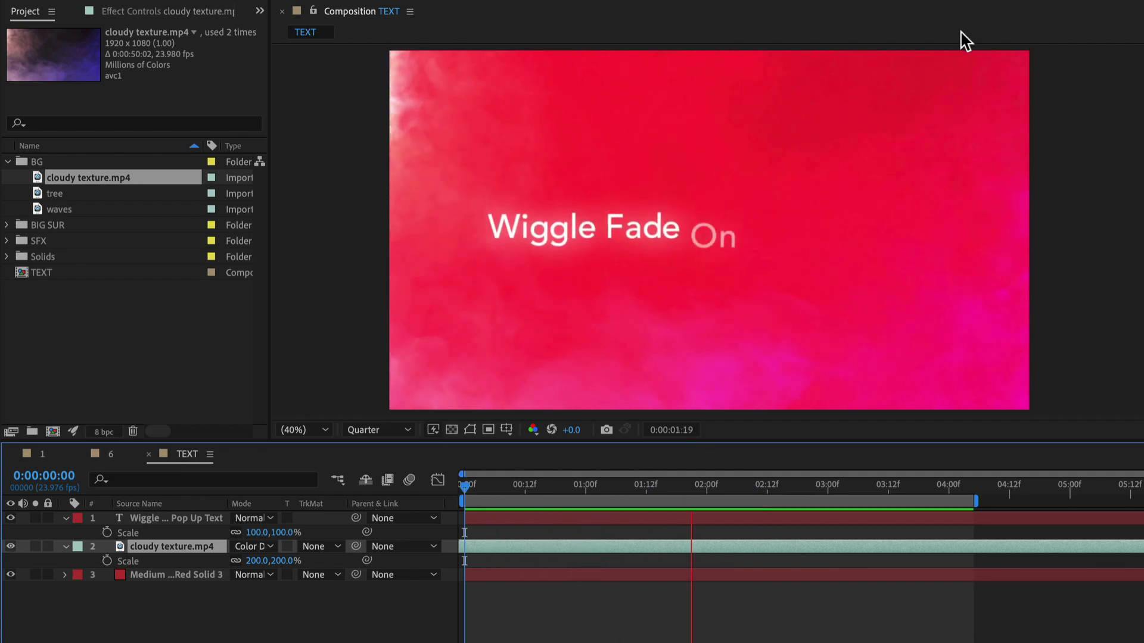
key(space)
Settle the cloudy texture on Hard Light and preview from the start.
key(shift+equal)
key(shift+equal)
key(shift+equal)
key(shift+equal)
key(shift+equal)
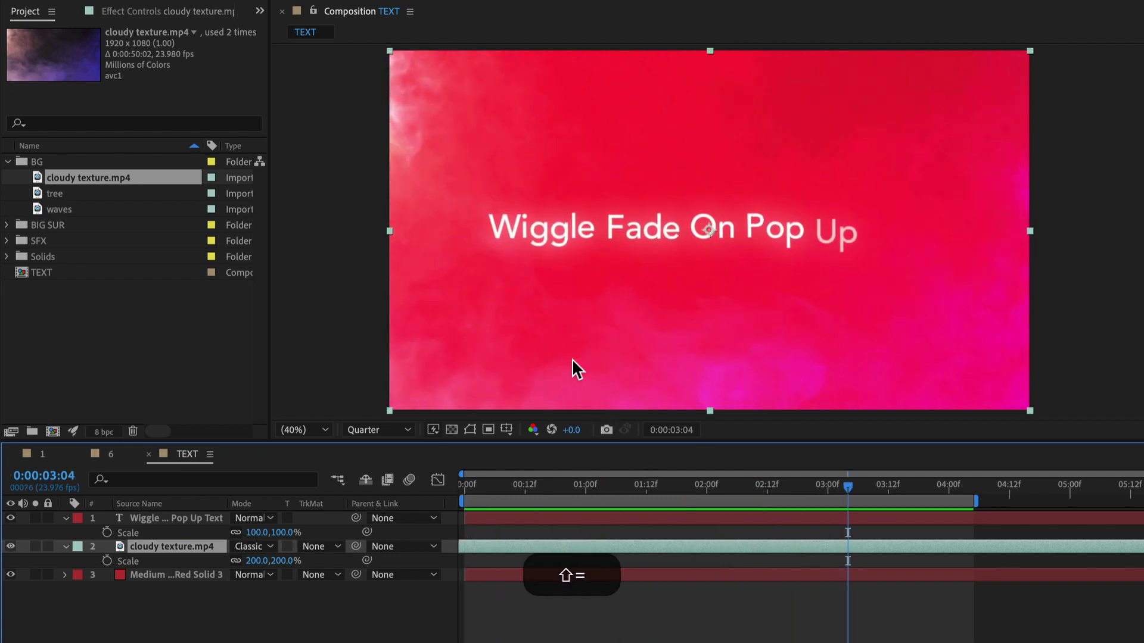
key(shift+equal)
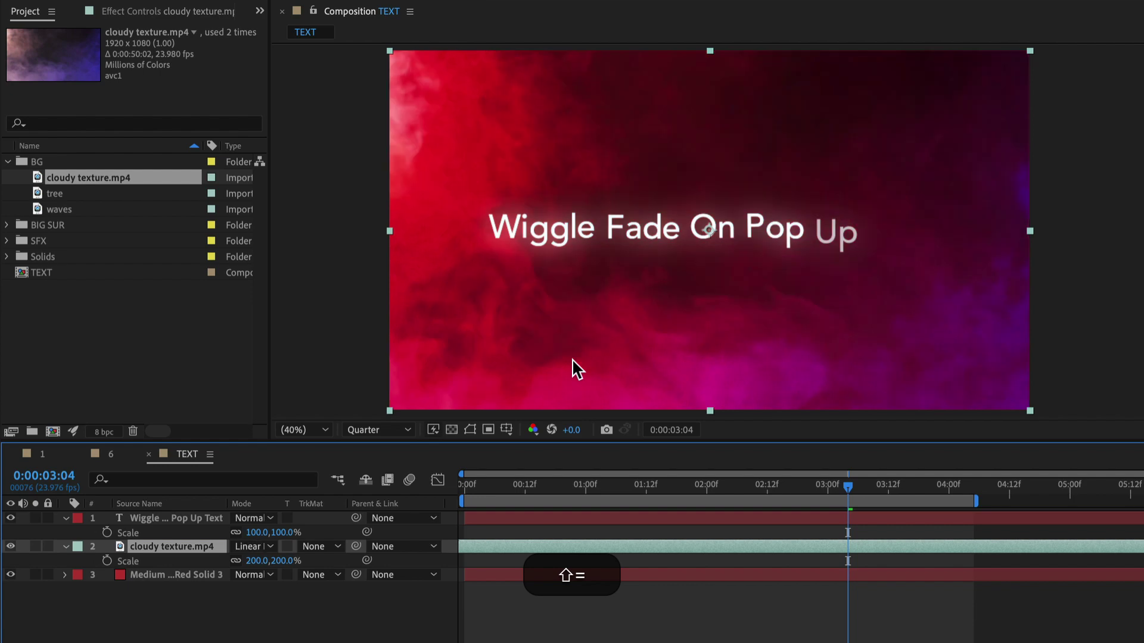
key(shift+minus)
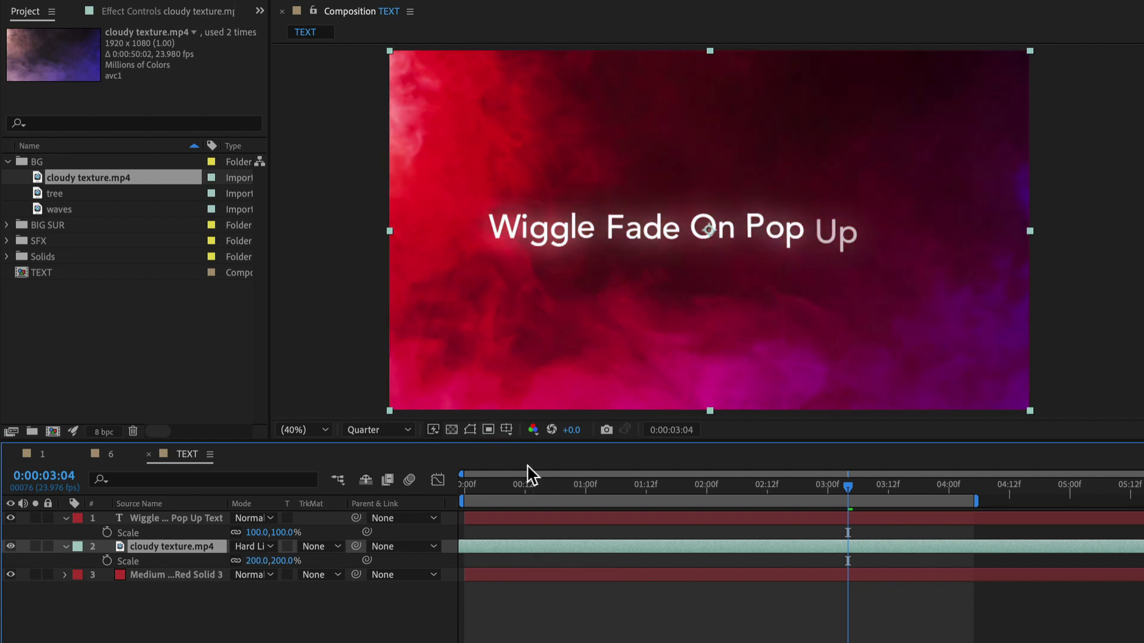
key(Home)
key(space)
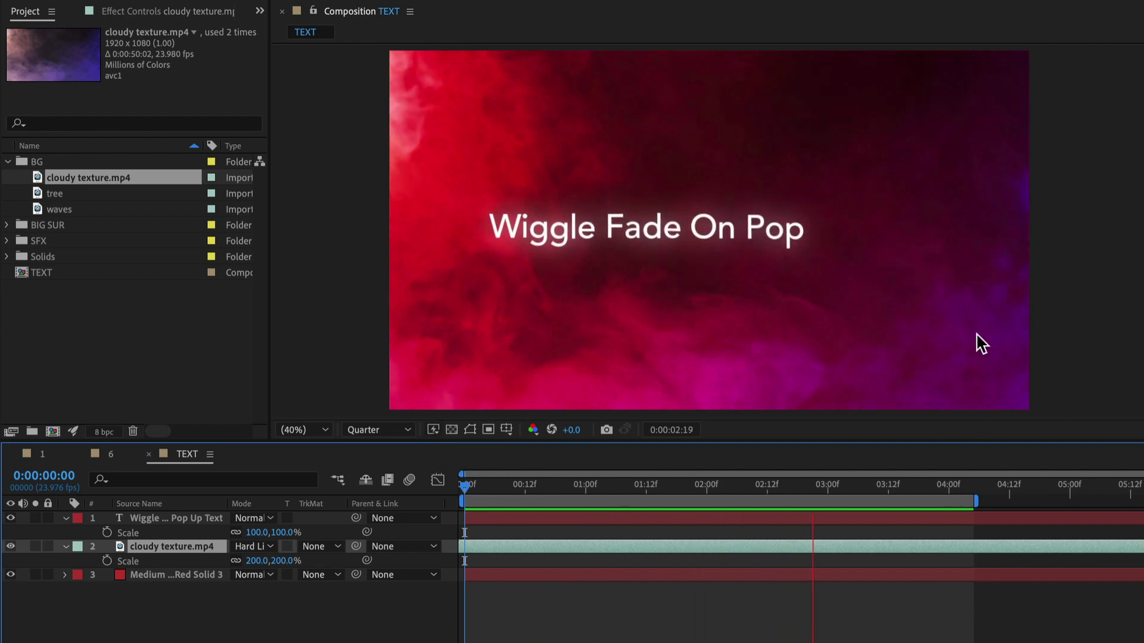
key(space)
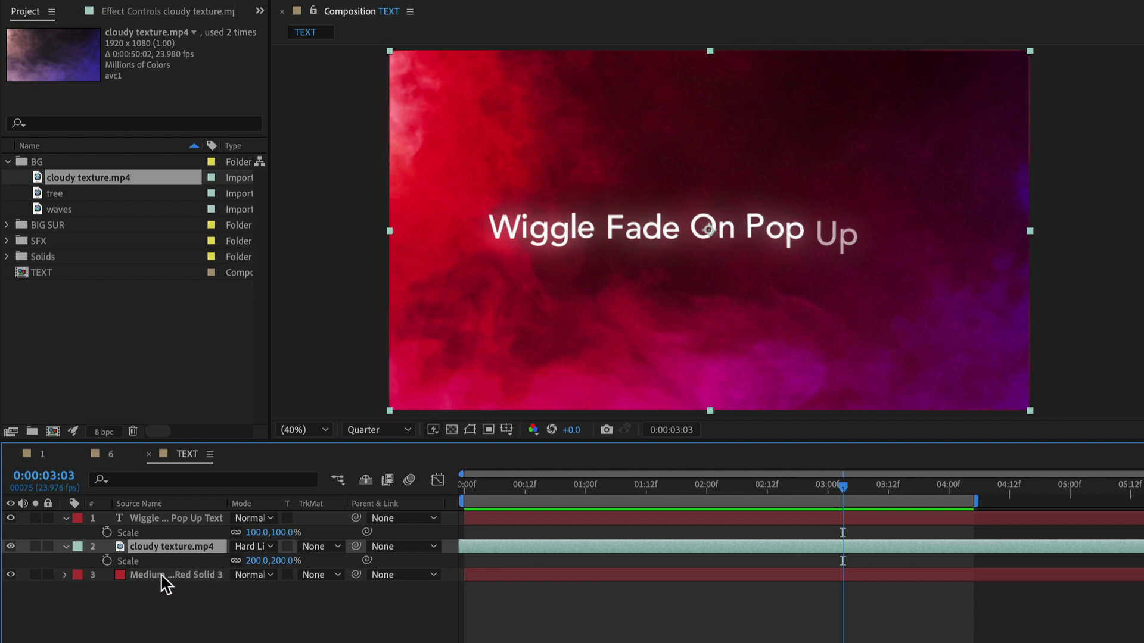
key(space)
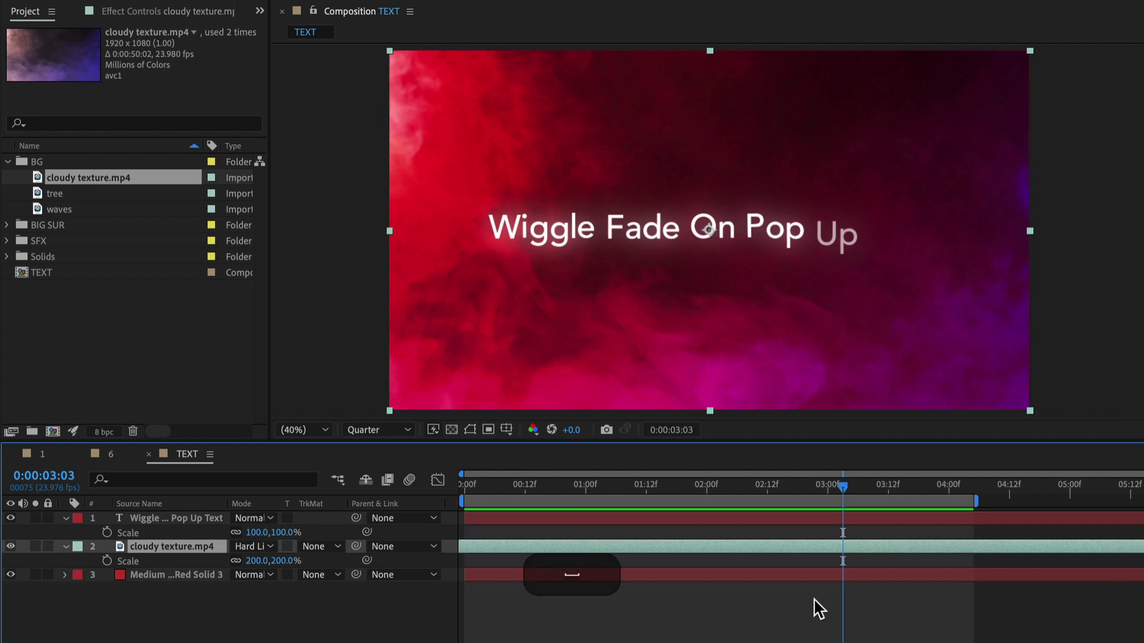
drag(788, 492, 243, 523)
key(space)
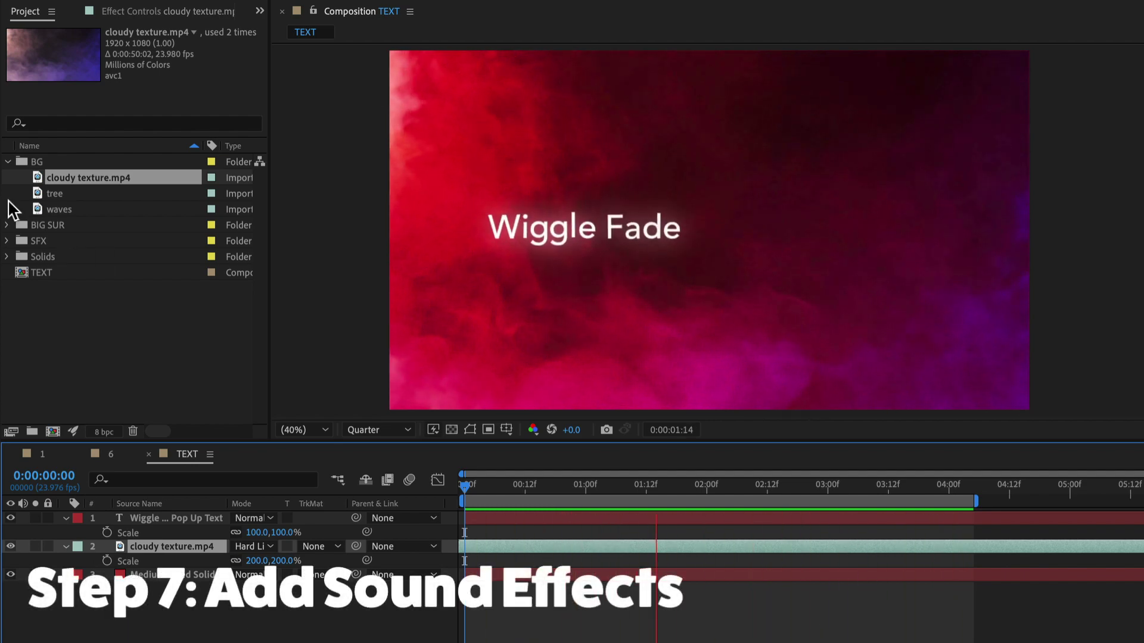
Add Whoosh 2.wav from the SFX folder to the TEXT timeline and slide it earlier to start near the beginning.
key(space)
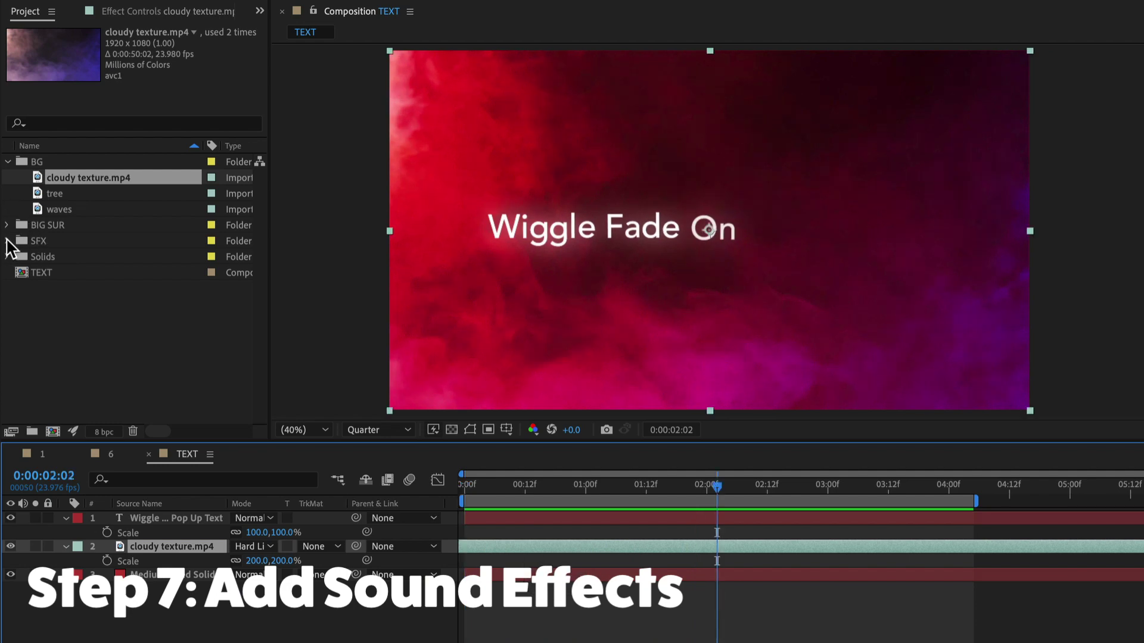
click(8, 241)
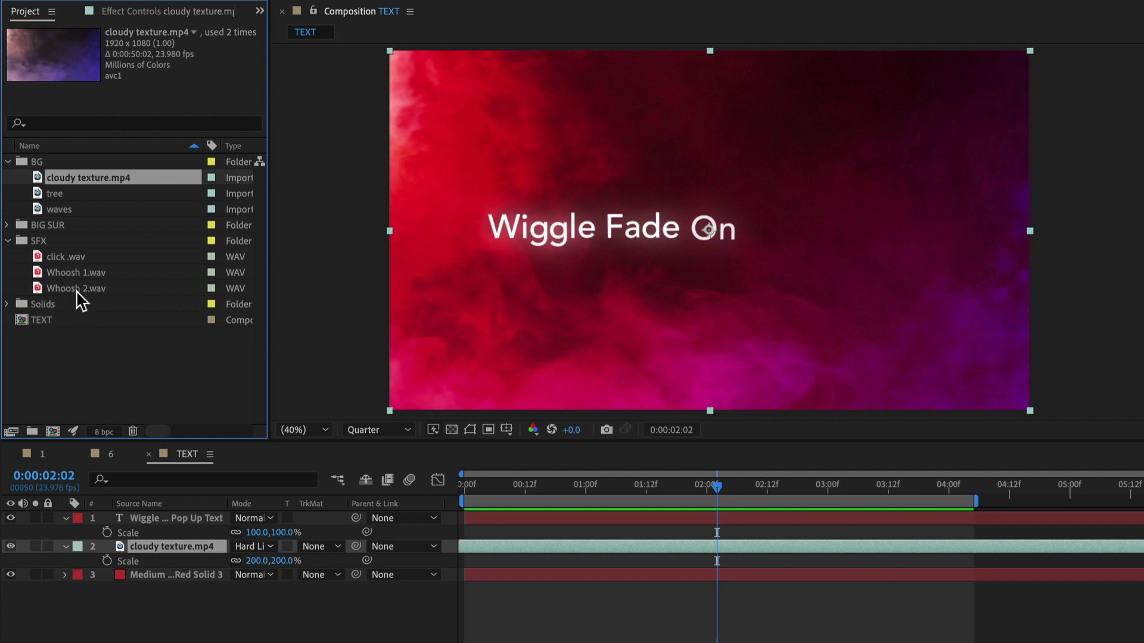
drag(76, 291, 467, 601)
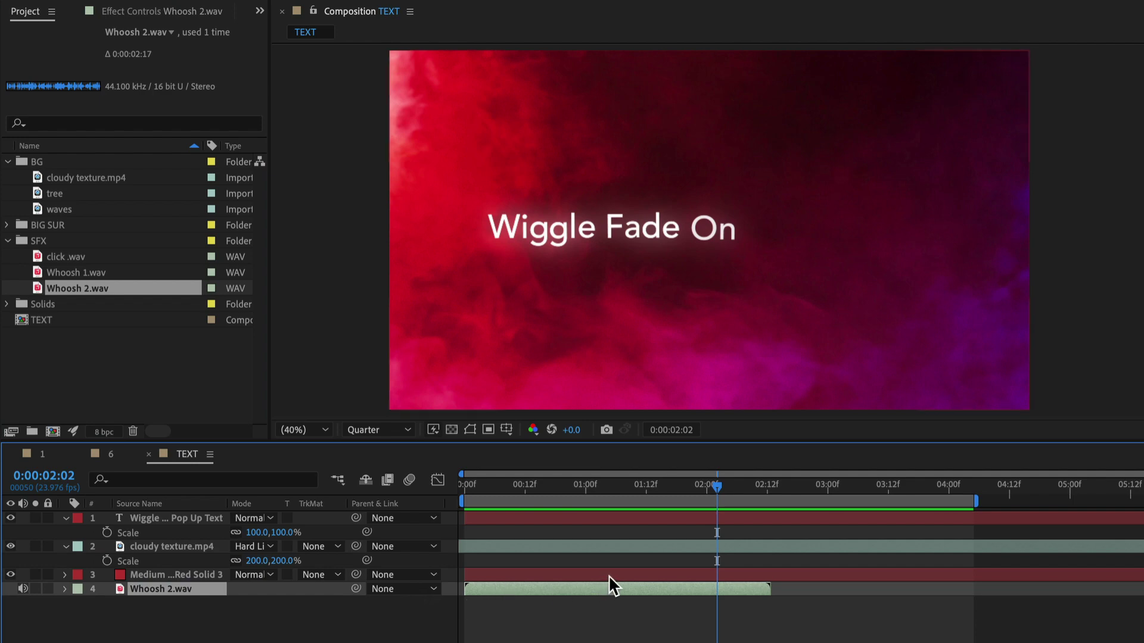
key(l)
key(l)
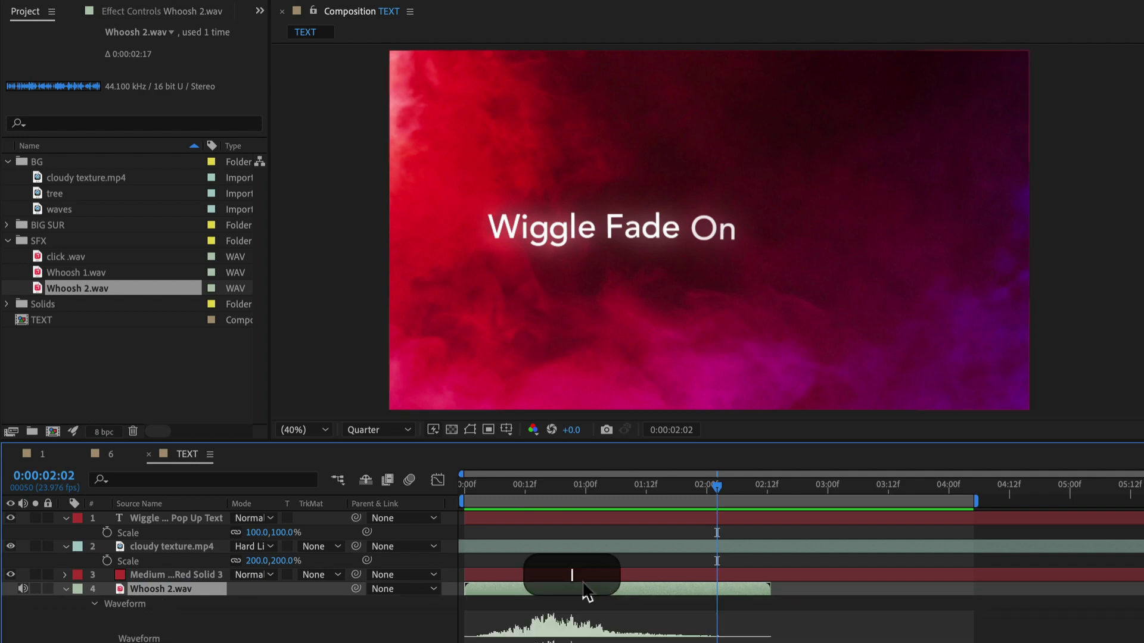
drag(508, 488, 505, 521)
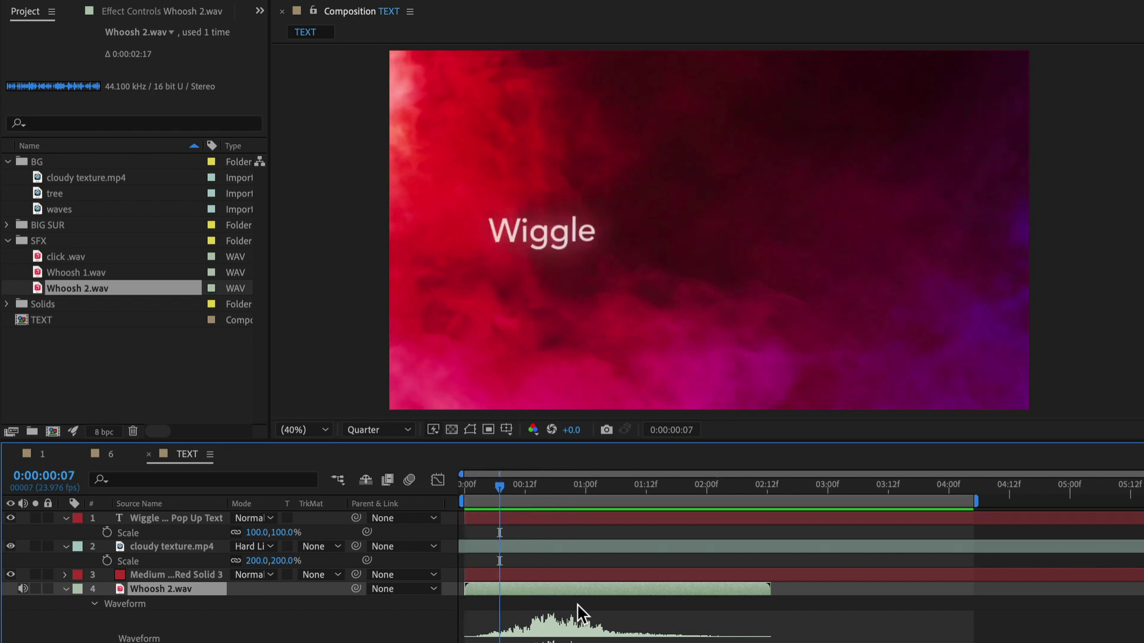
drag(591, 597, 552, 604)
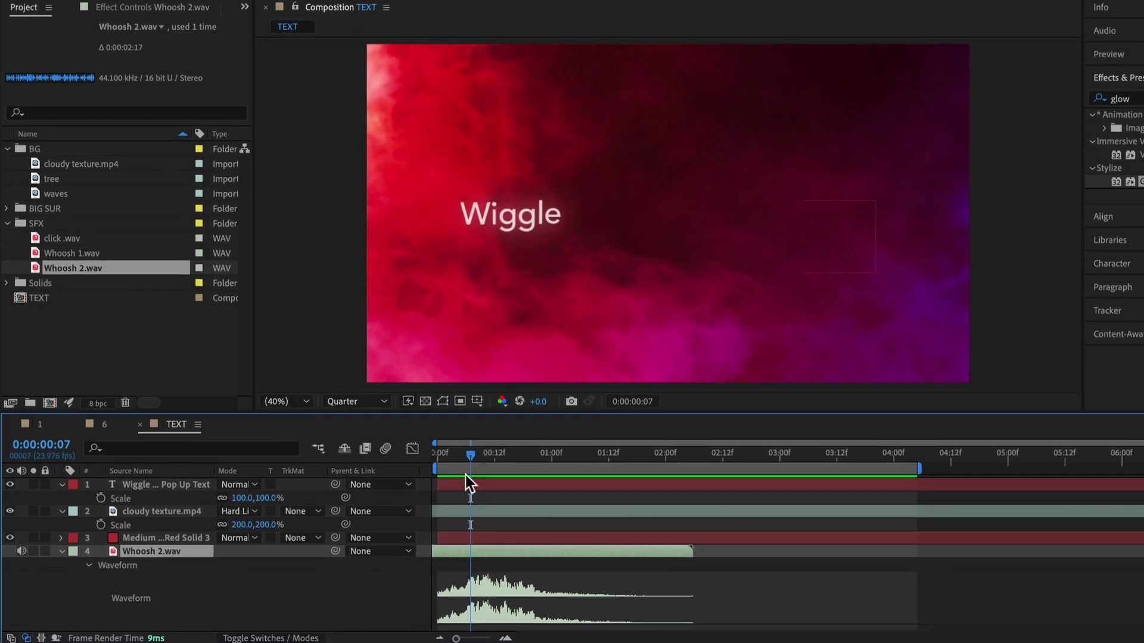
drag(470, 452, 388, 477)
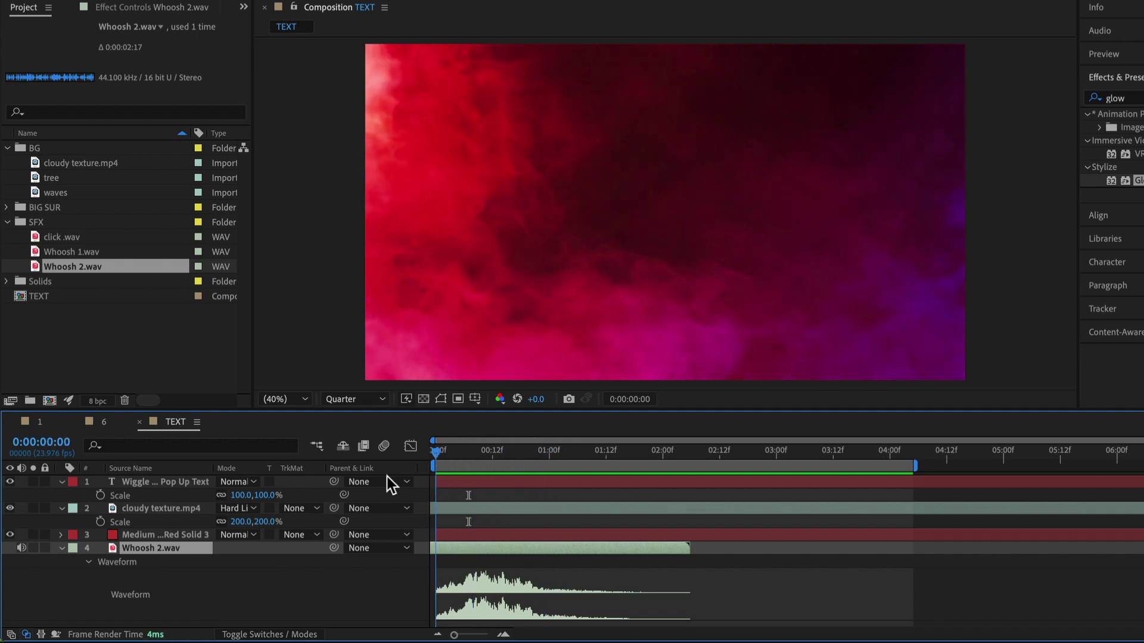
Preview the whoosh with playback and nudge Whoosh 2.wav slightly earlier.
key(space)
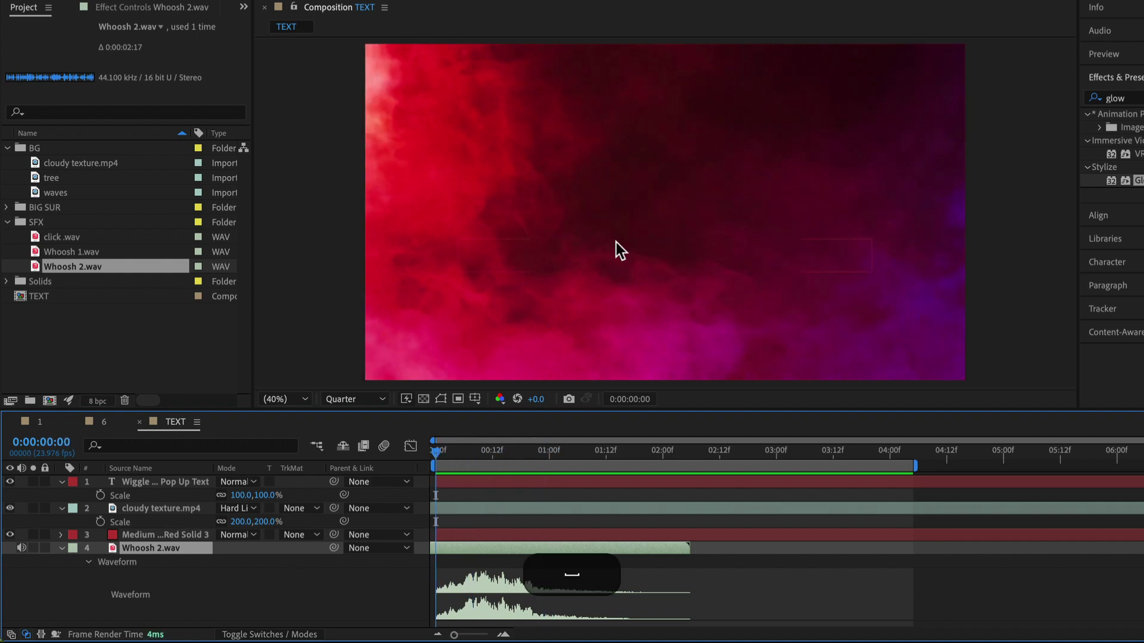
key(space)
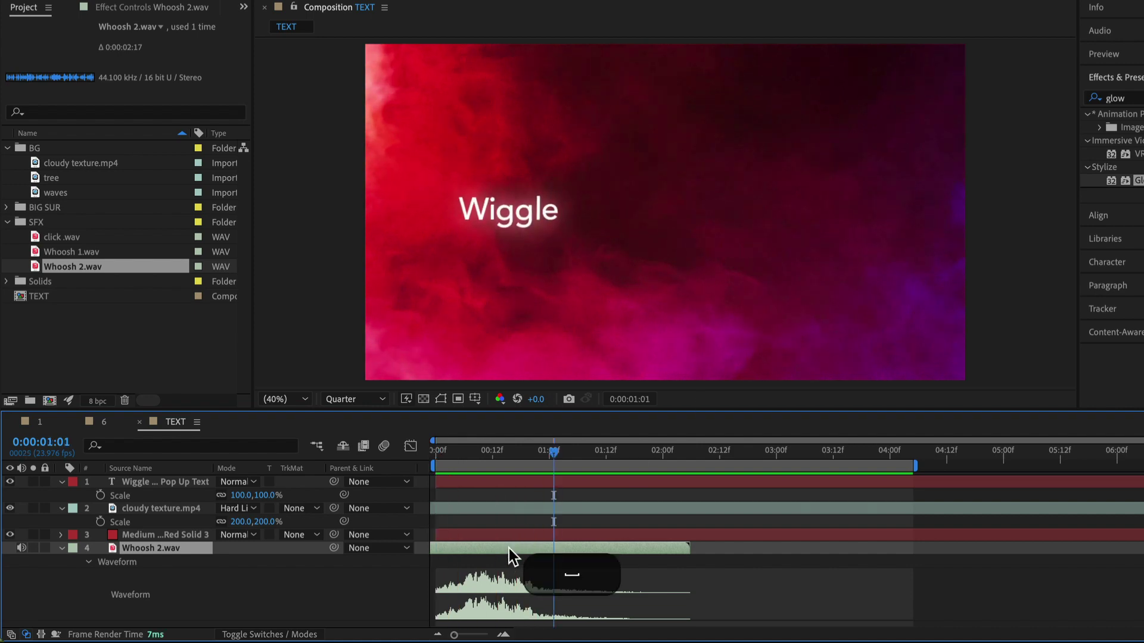
drag(509, 548, 491, 543)
drag(452, 453, 320, 454)
key(space)
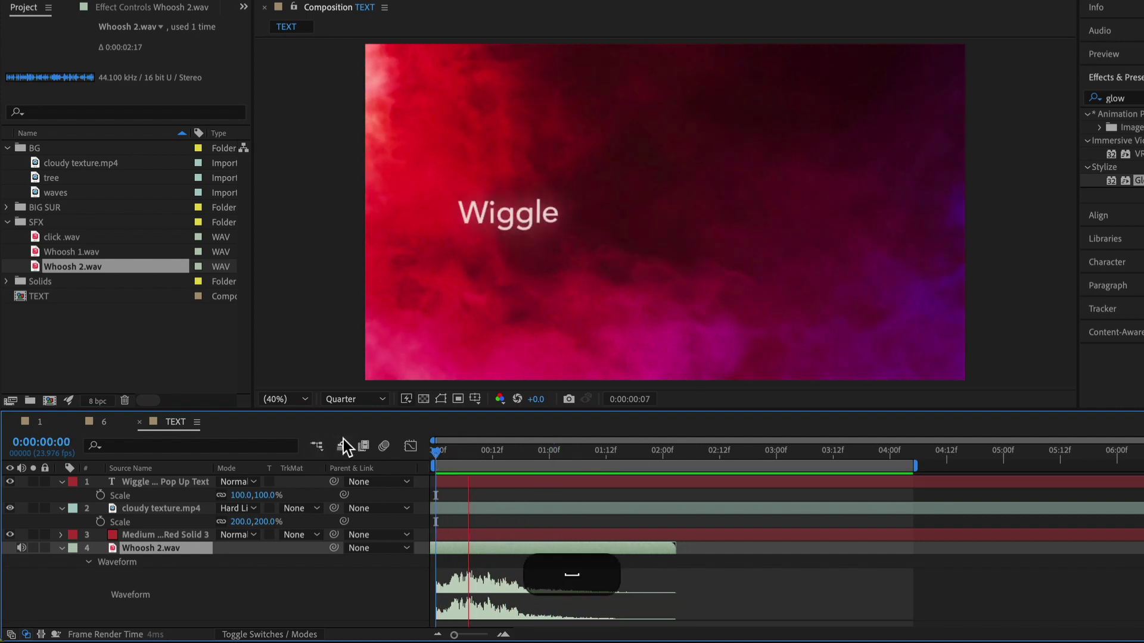
key(space)
Add Whoosh 1.wav above Whoosh 2.wav, starting just before one second in line with 'Fade'.
drag(90, 251, 522, 539)
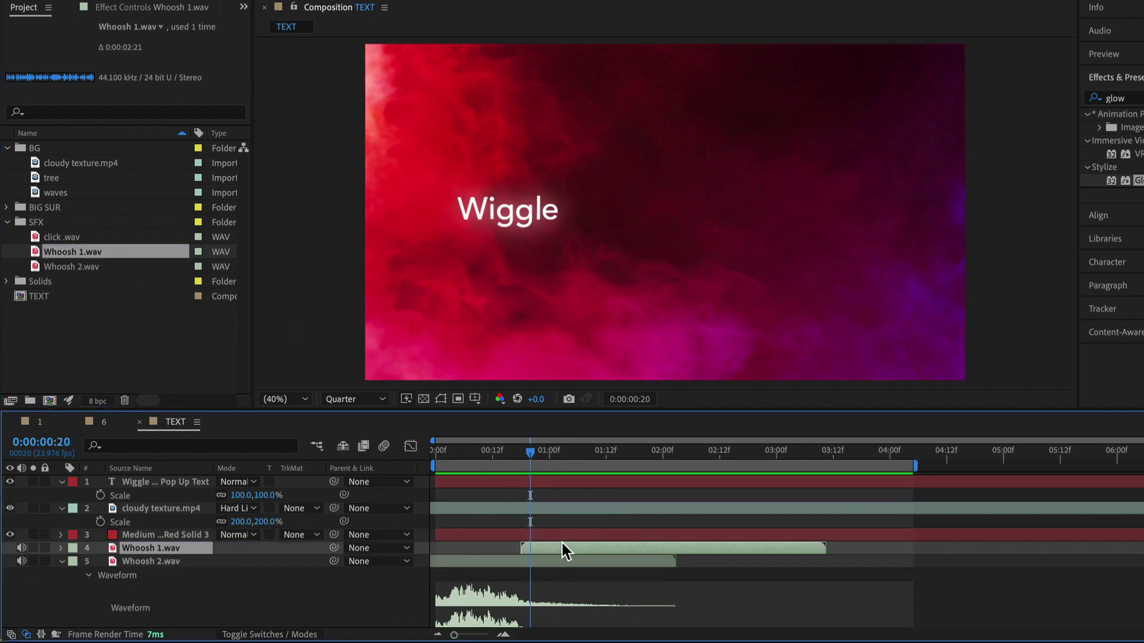
key(i)
drag(603, 551, 590, 550)
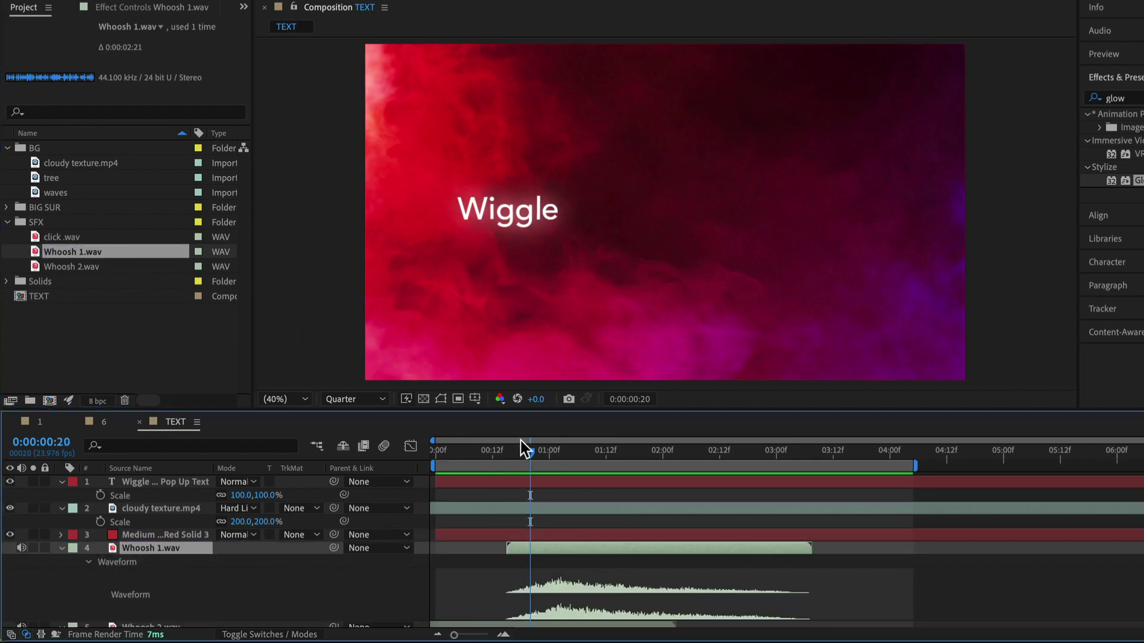
drag(530, 451, 554, 452)
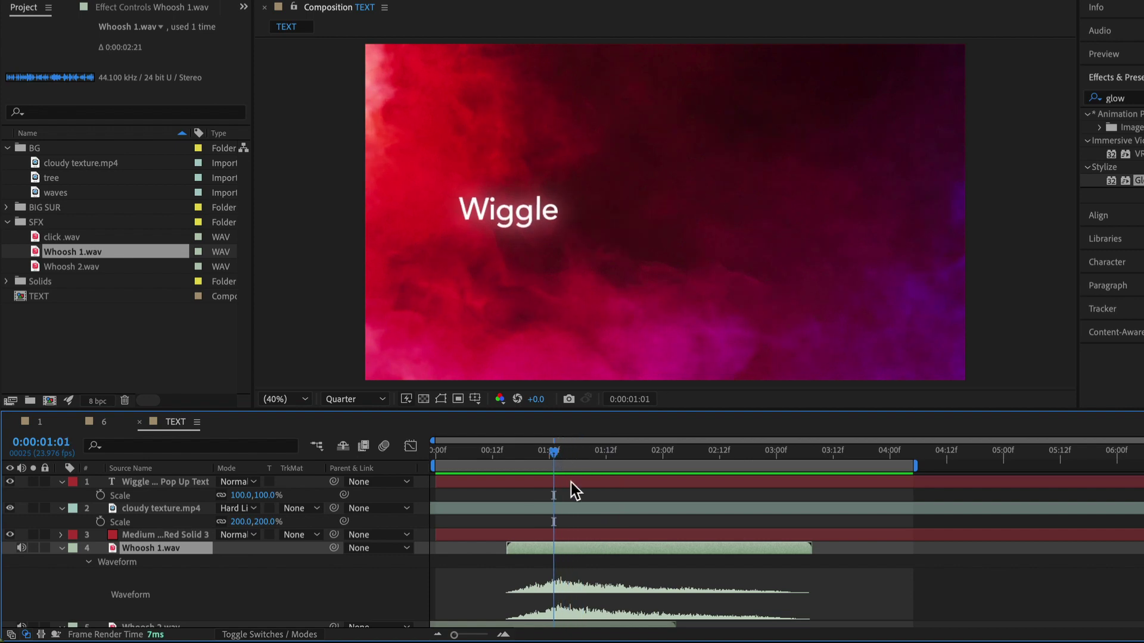
drag(596, 549, 613, 550)
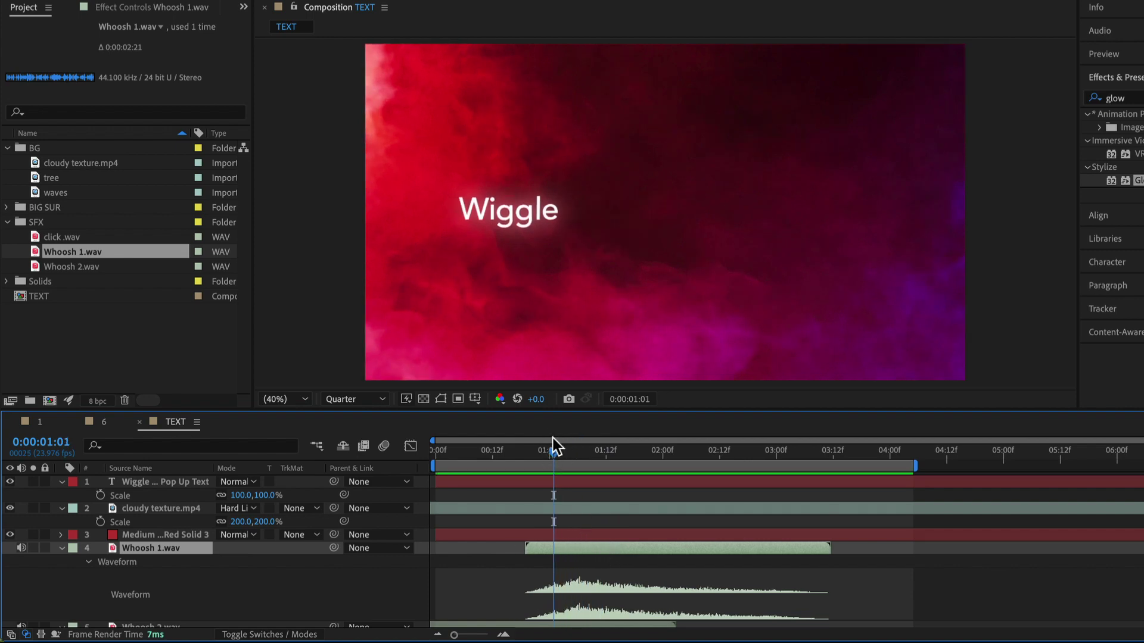
drag(553, 451, 363, 442)
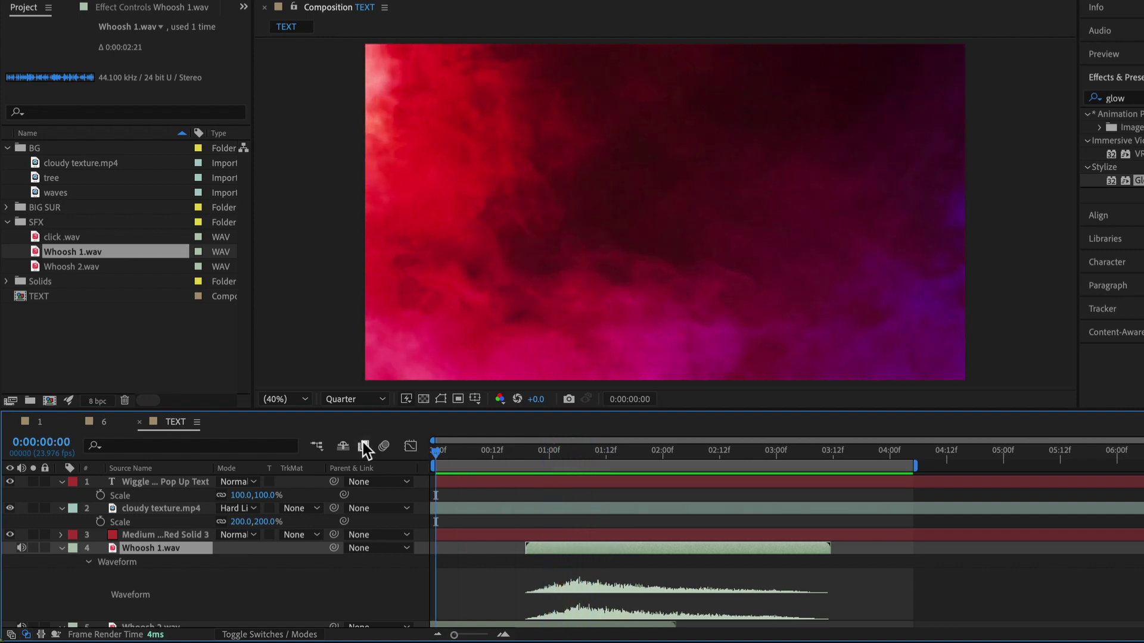
key(space)
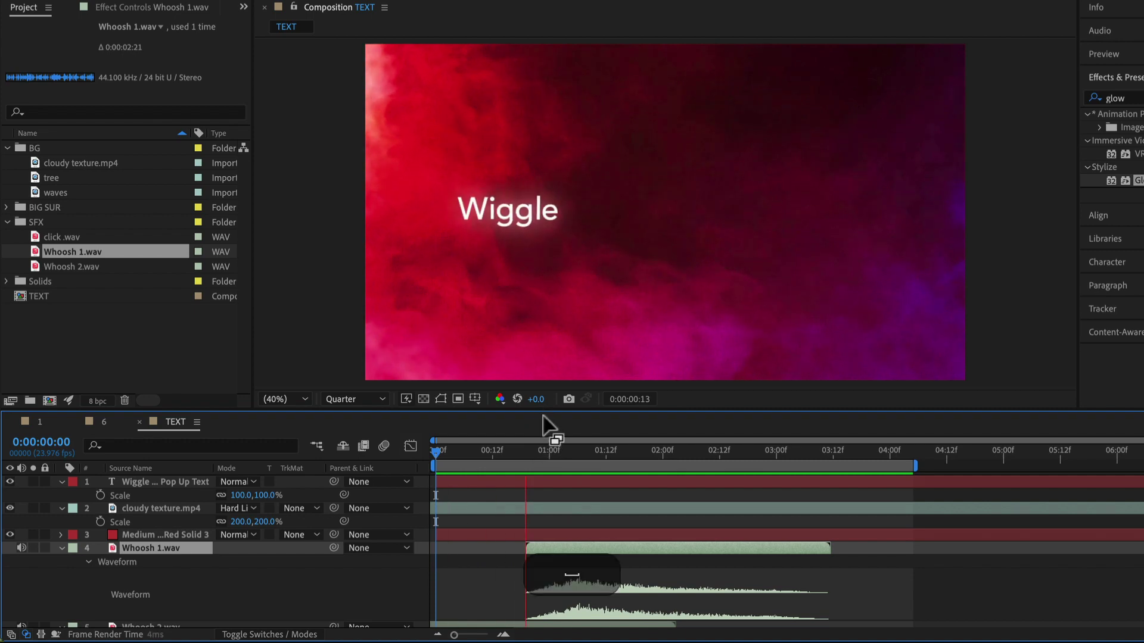
key(space)
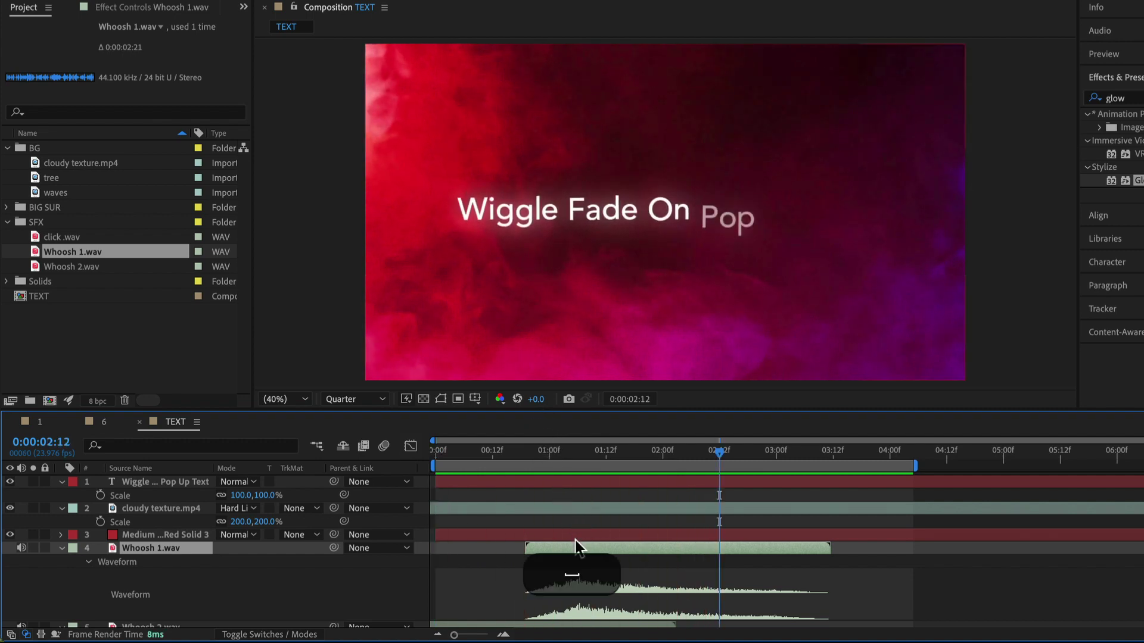
drag(571, 550, 561, 549)
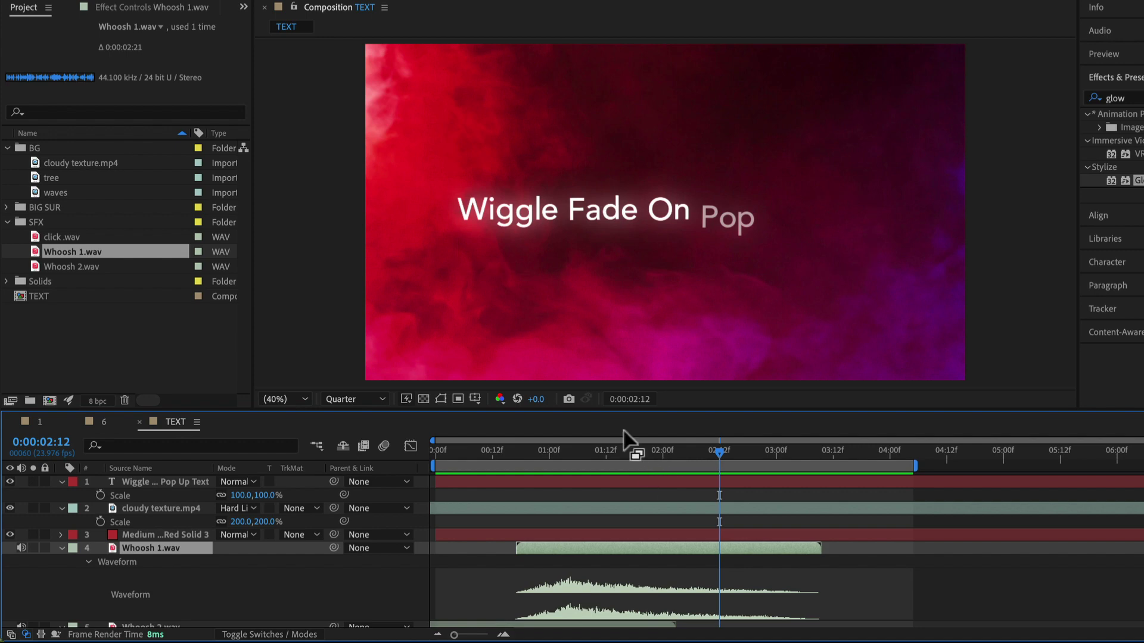
drag(614, 452, 288, 453)
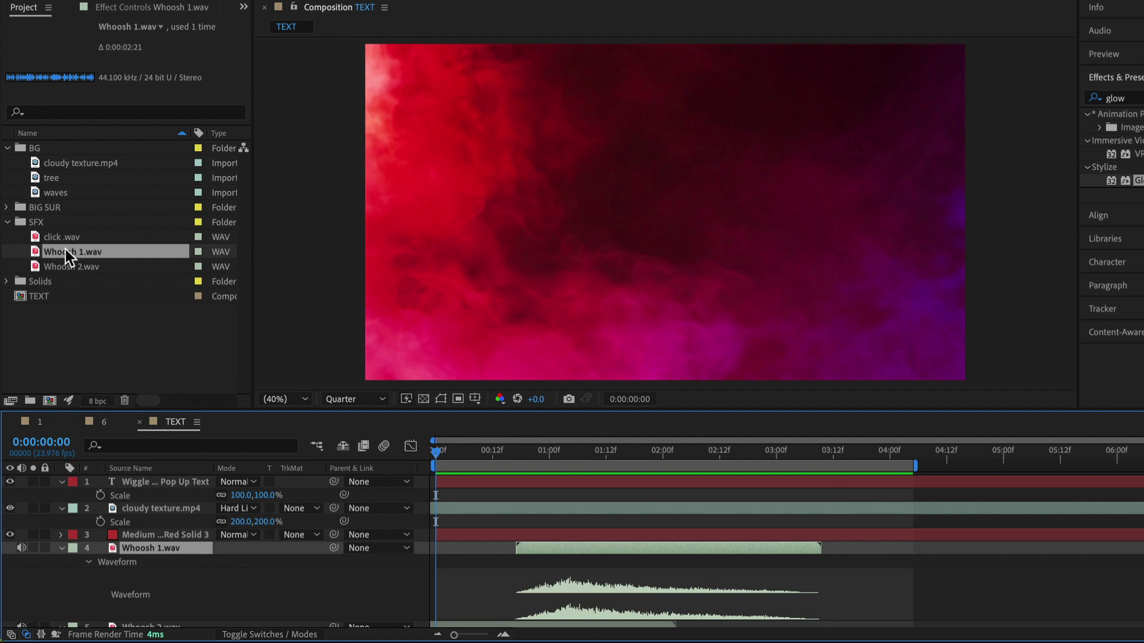
drag(60, 237, 453, 545)
key(=)
scroll(621, 581, down, 3)
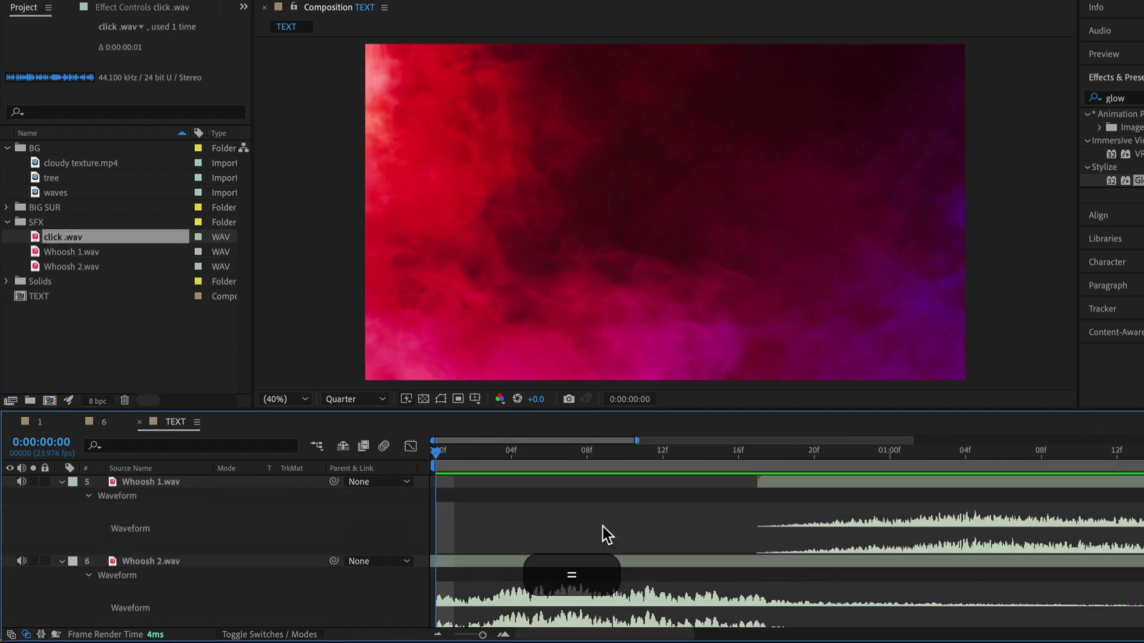
scroll(603, 527, up, 3)
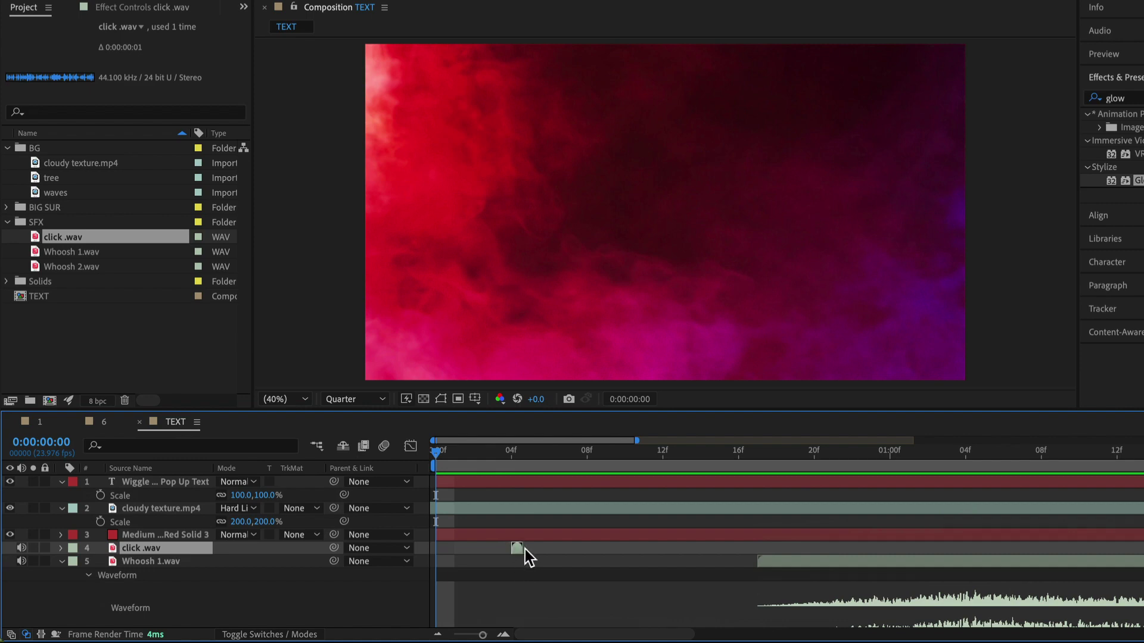
drag(550, 549, 530, 549)
key(space)
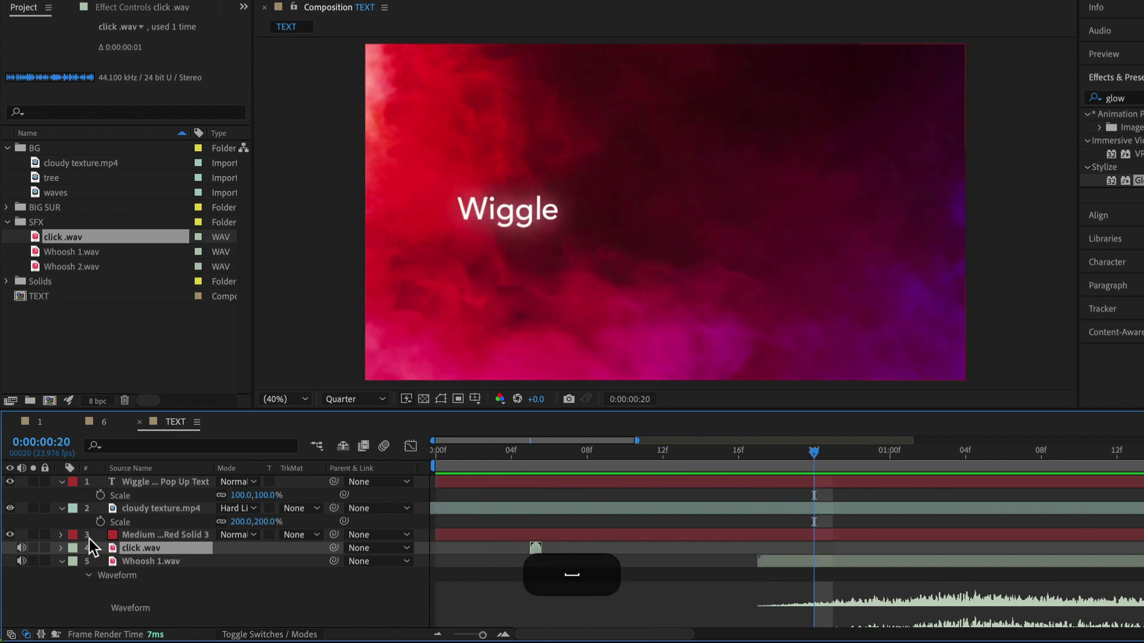
click(61, 550)
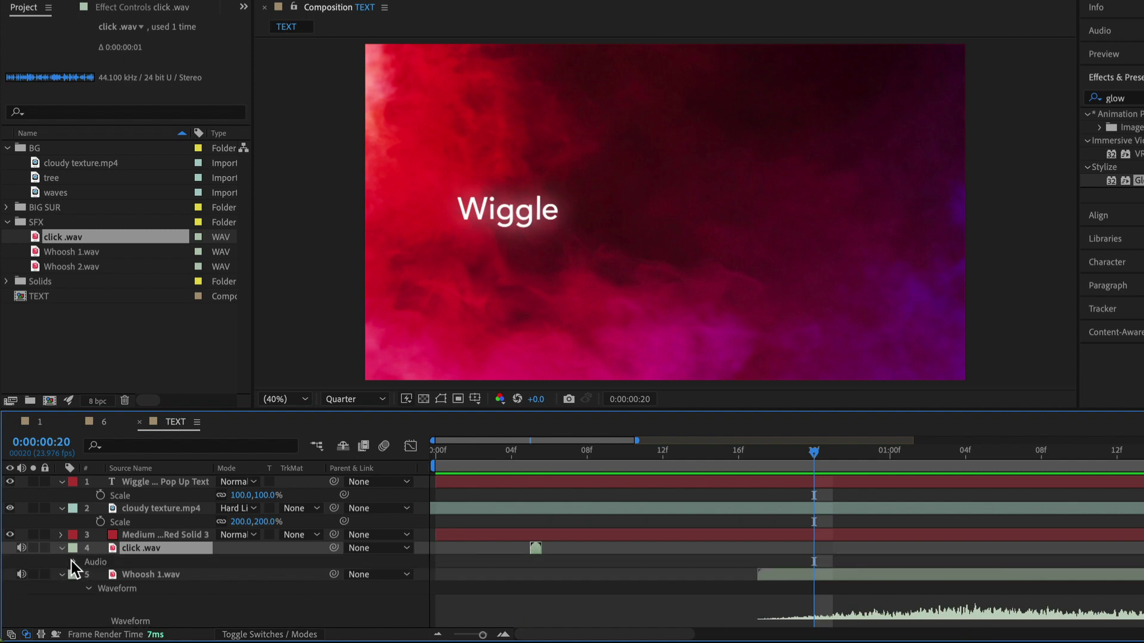
click(75, 562)
drag(234, 576, 442, 444)
key(space)
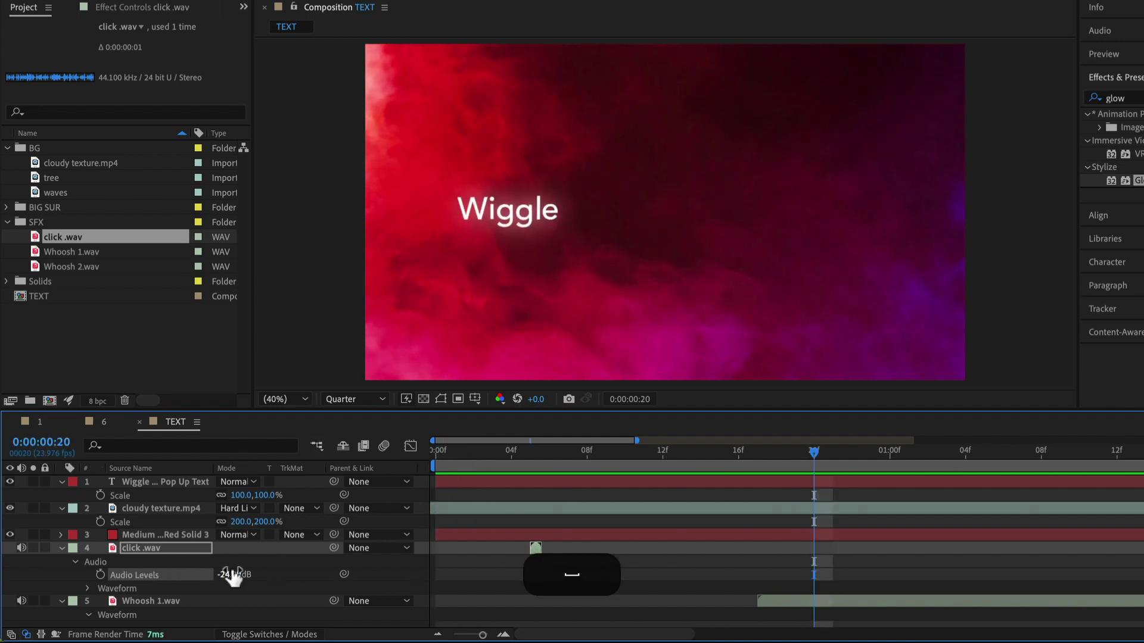
drag(234, 575, 238, 574)
click(530, 453)
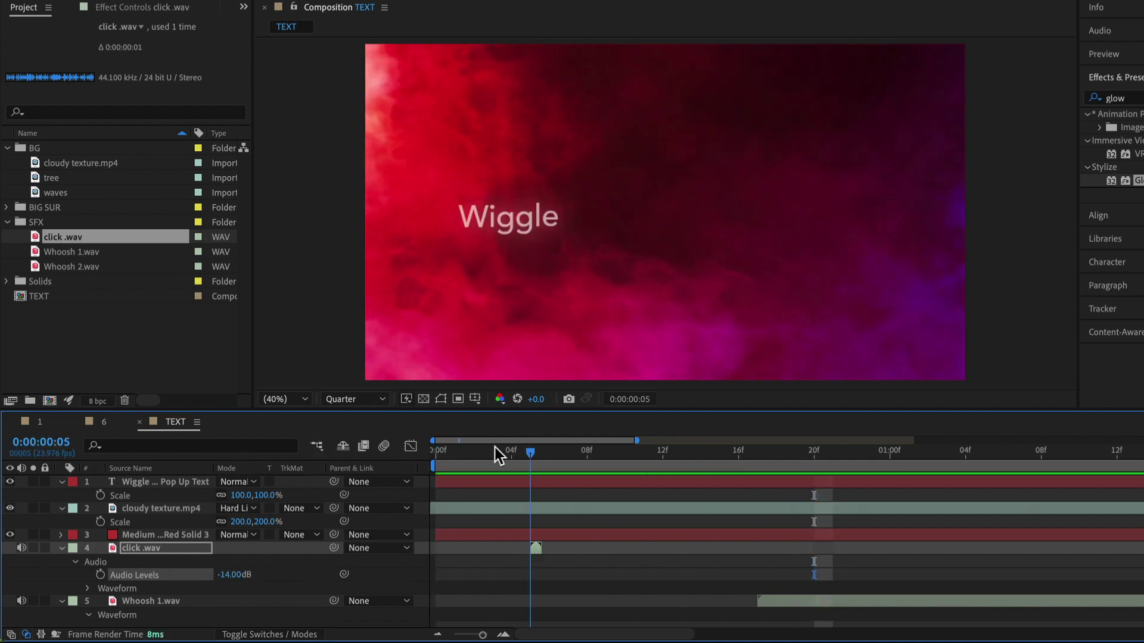
key(space)
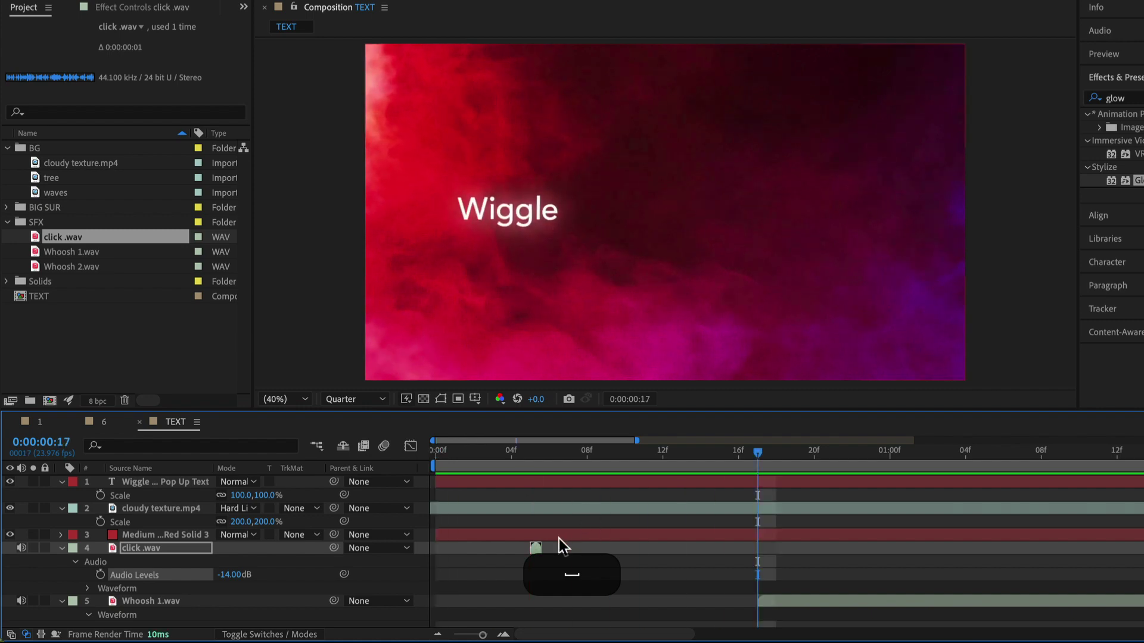
key(super+d)
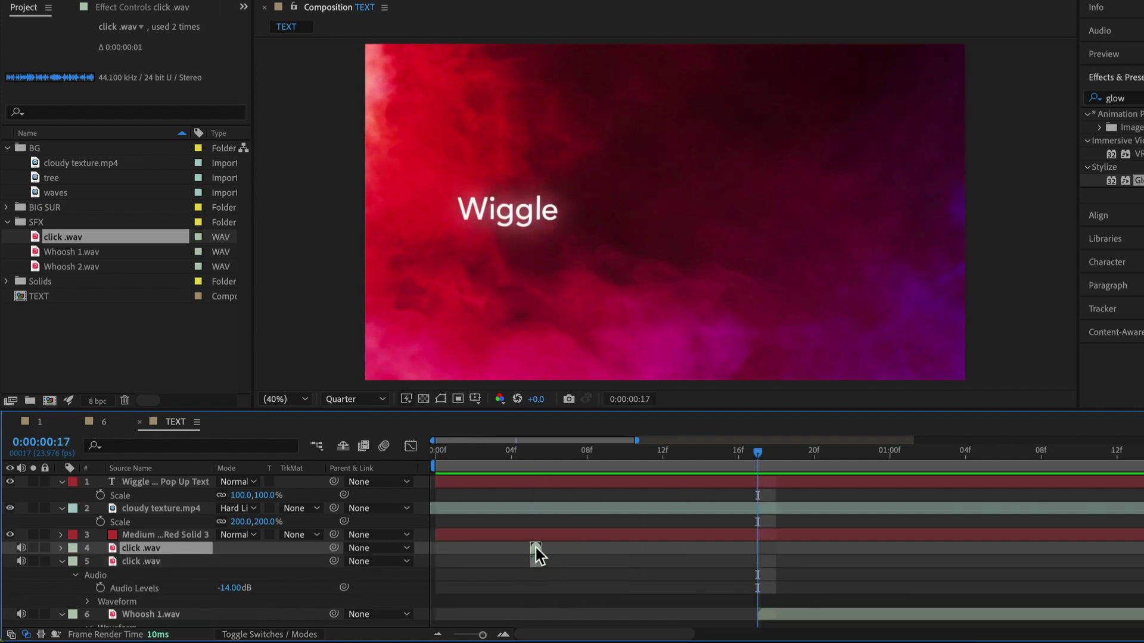
drag(537, 547, 1010, 551)
key(space)
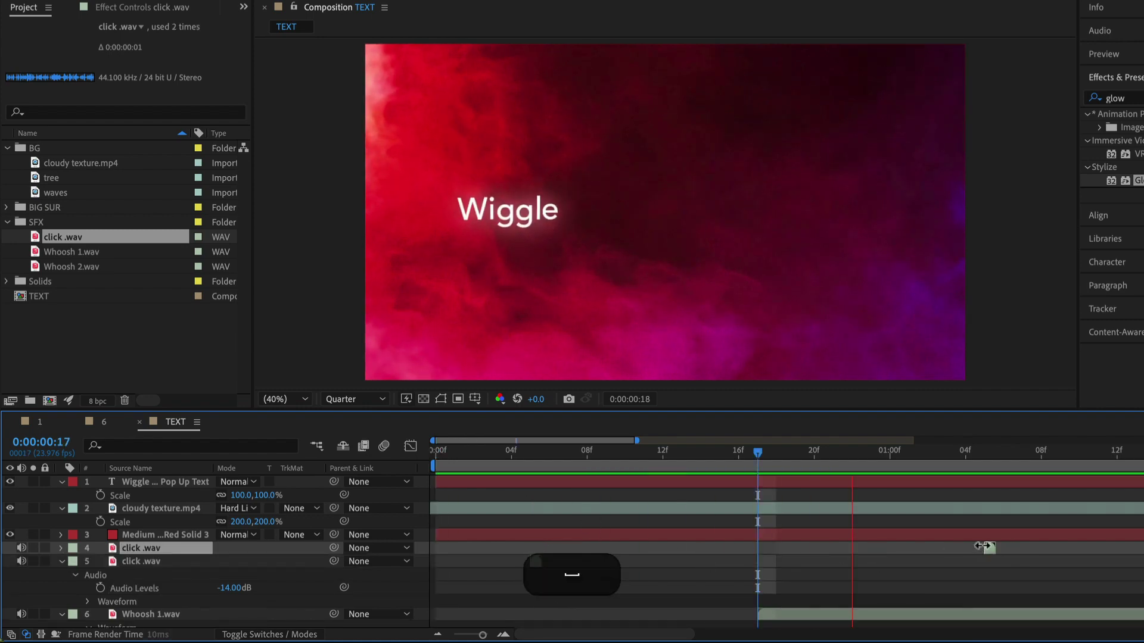
key(minus)
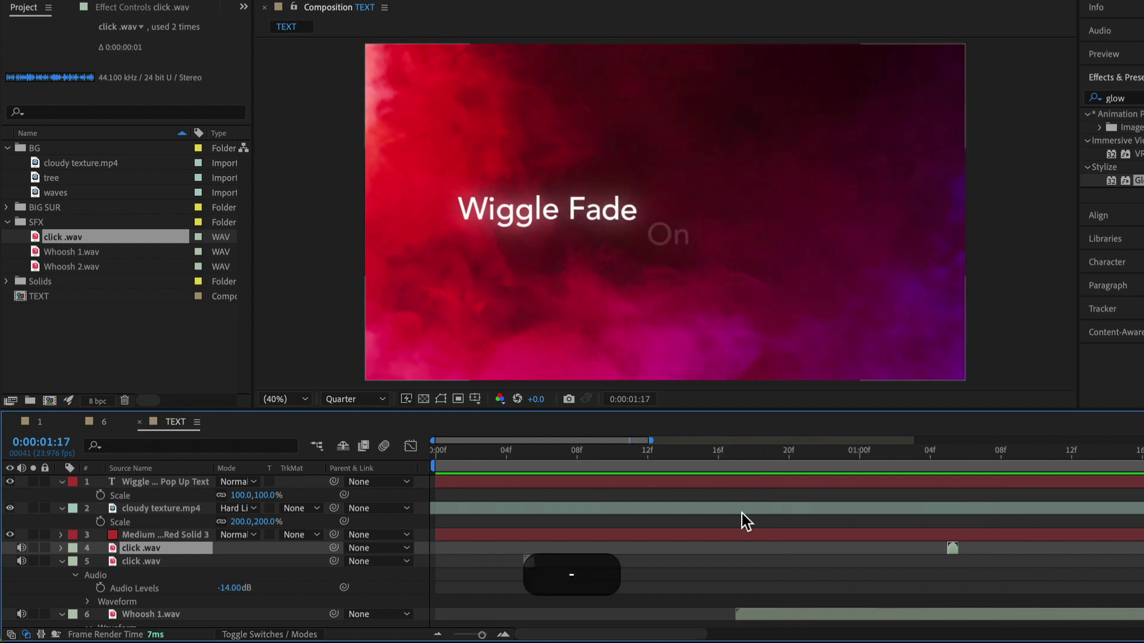
shift+click(154, 562)
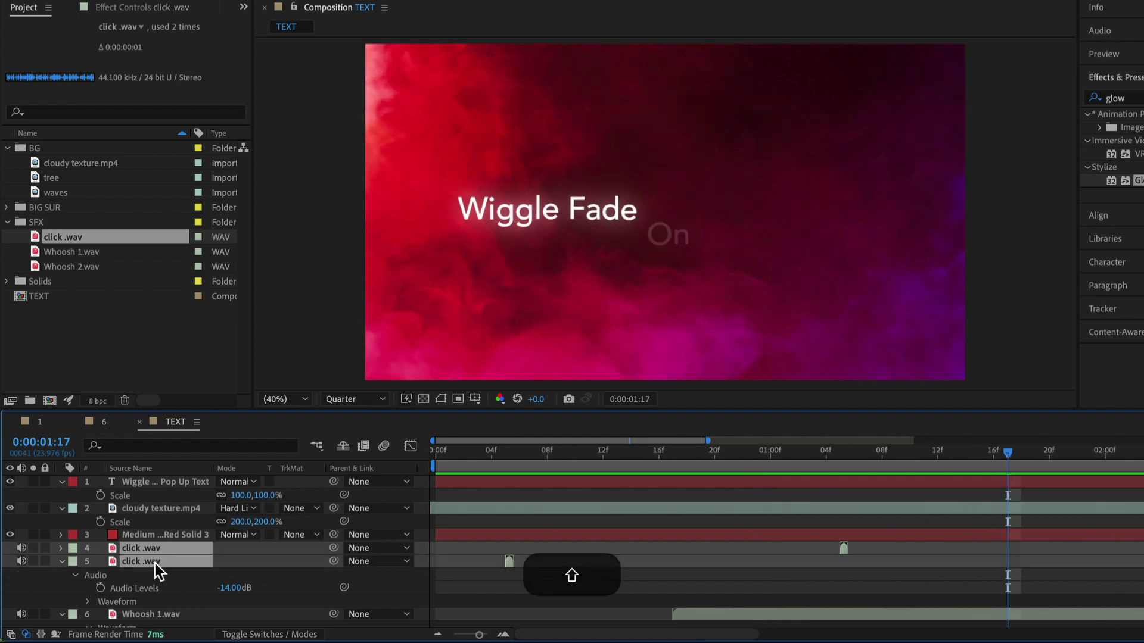
key(shift+BackSpace)
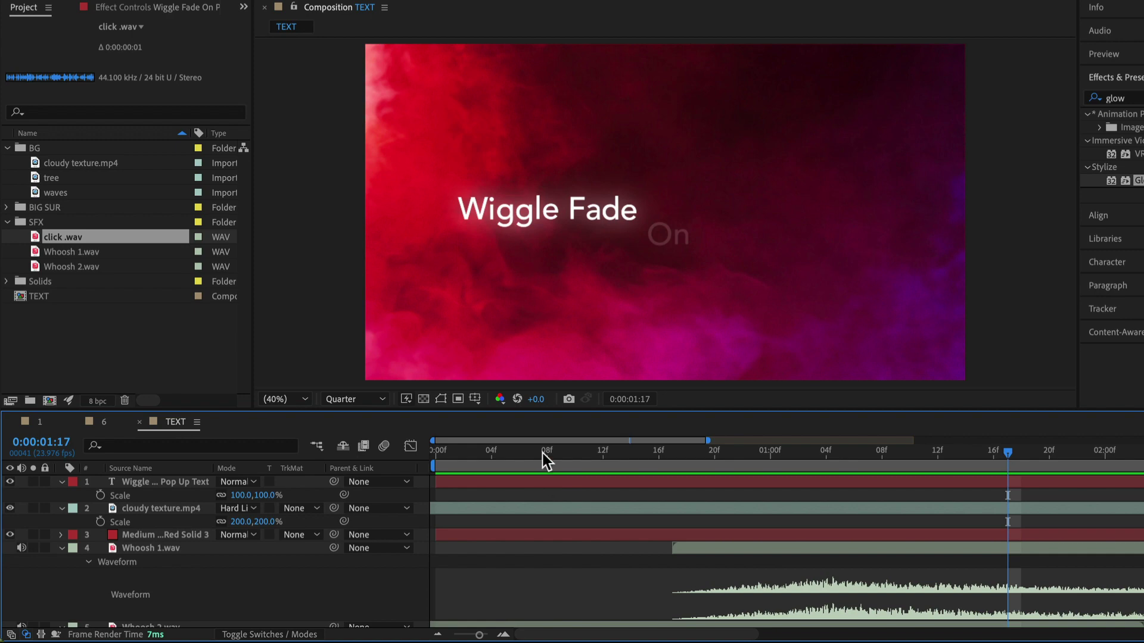
Collapse the Whoosh 1.wav and Whoosh 2.wav layers and switch off both speaker icons.
key(space)
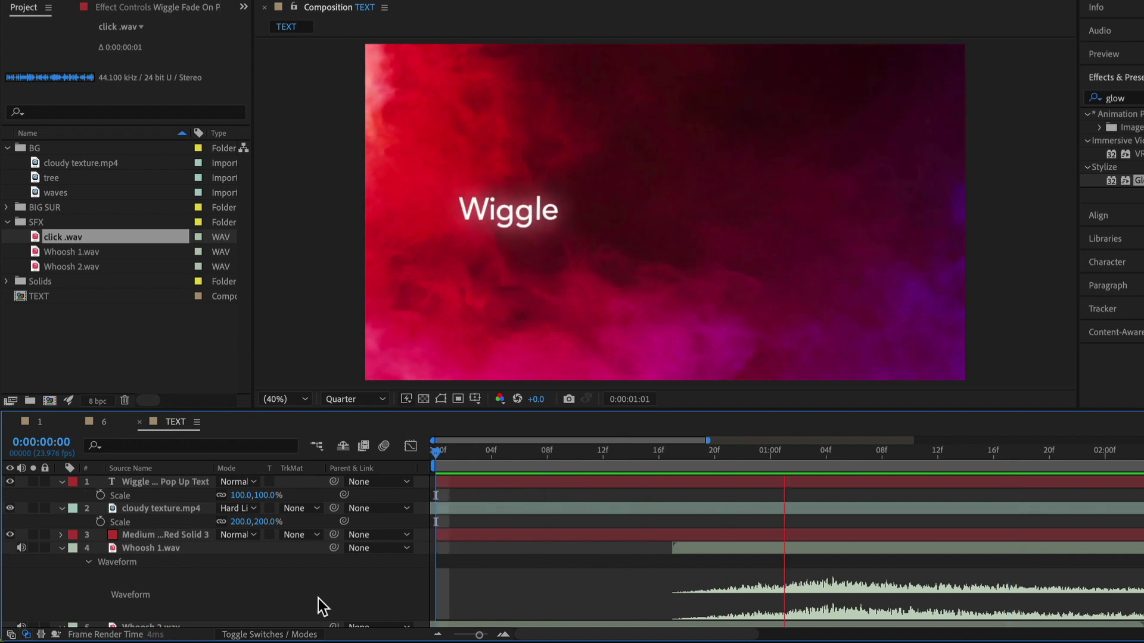
key(minus)
key(minus)
key(minus)
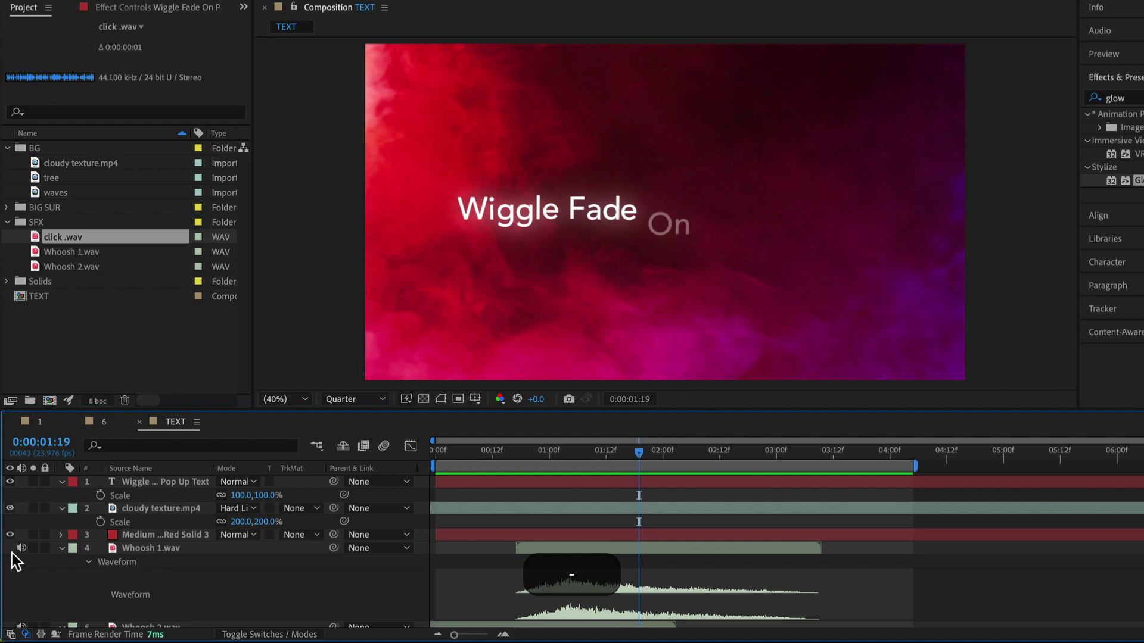
click(61, 548)
click(61, 561)
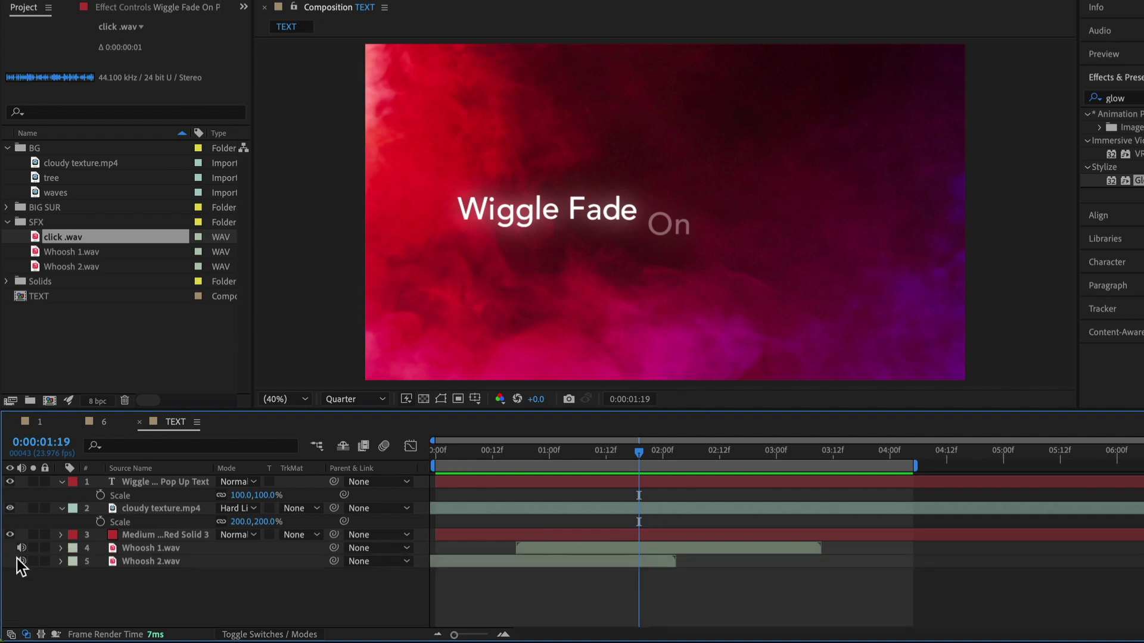
drag(17, 560, 16, 548)
key(space)
key(space)
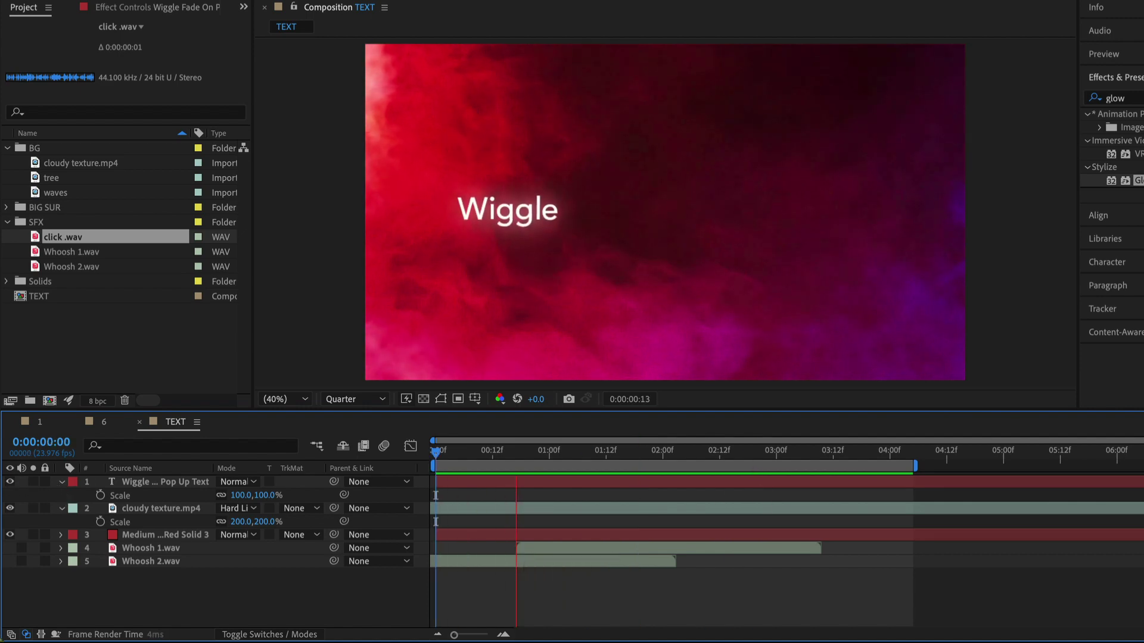